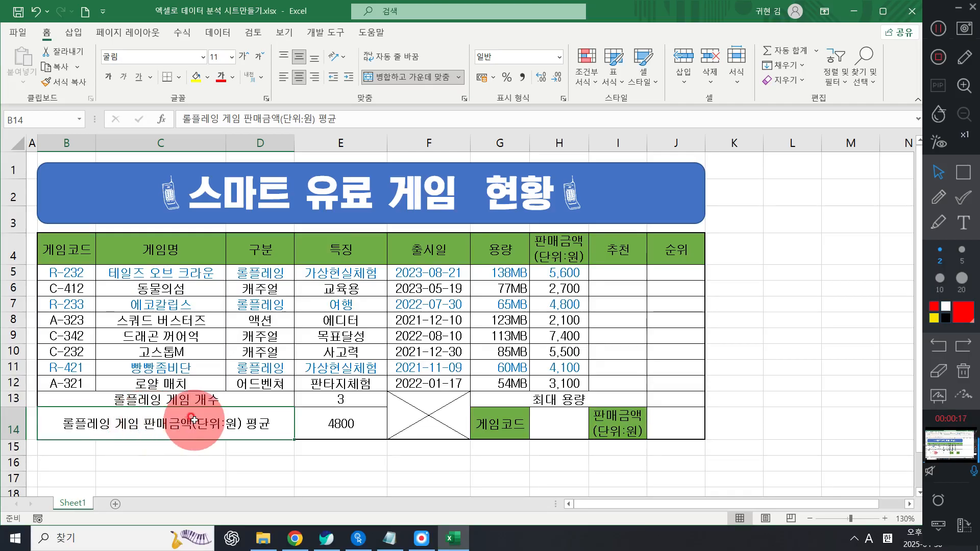
- Copy the merged role-playing sales average label from B14 to B16, below the table
key(ctrl+c)
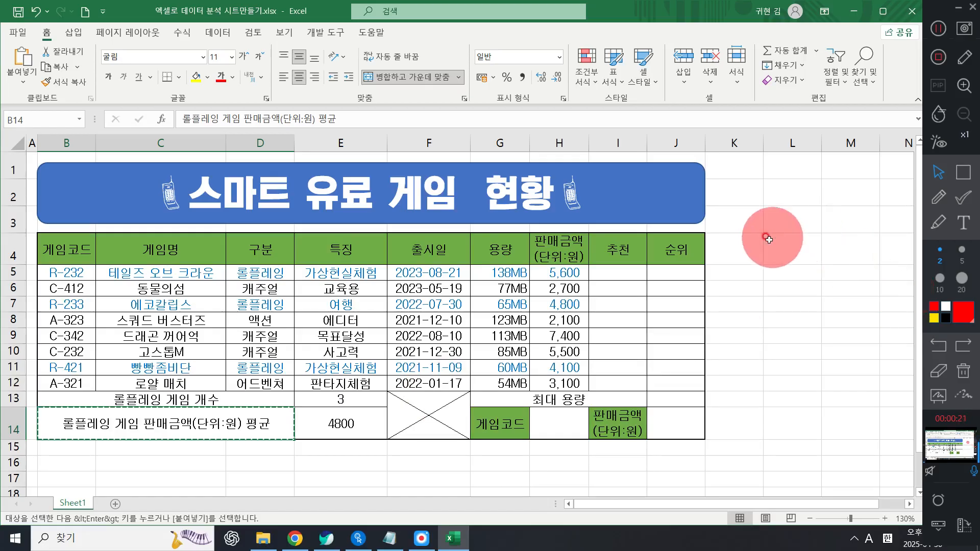
scroll(193, 427, down, 1)
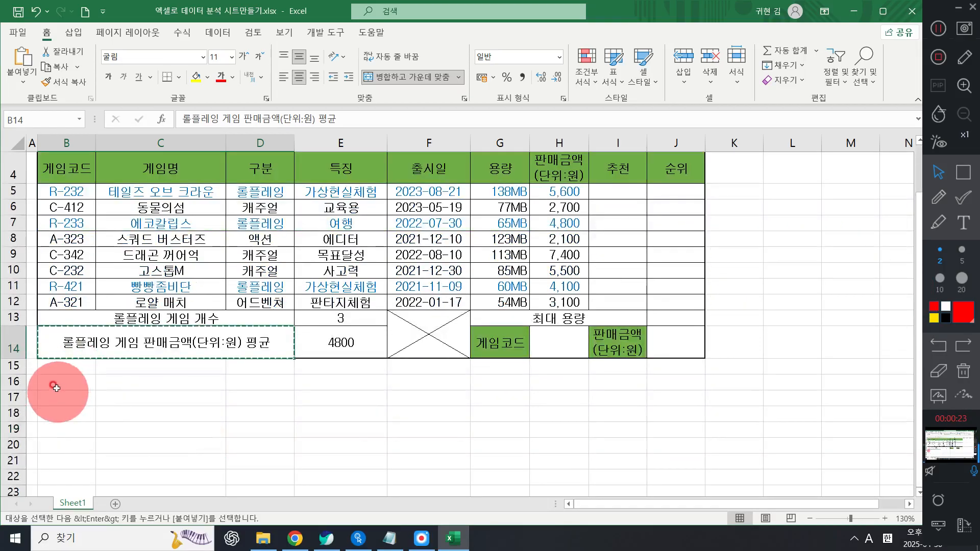
click(71, 382)
key(ctrl+v)
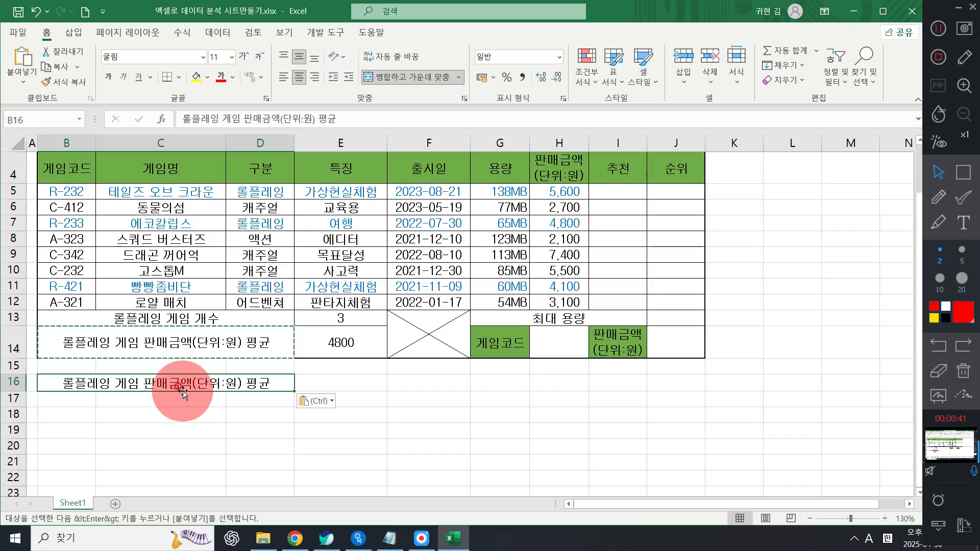
- Replace 롤플레잉 with 캐주얼 in the B16 label so it reads 캐주얼 게임 판매금액(단위:원) 평균
click(88, 381)
double_click(87, 381)
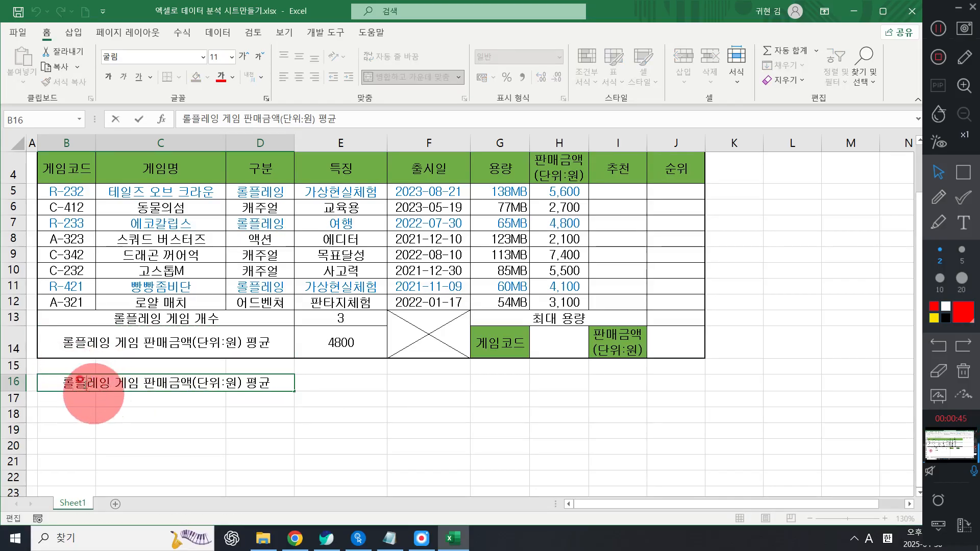
click(107, 383)
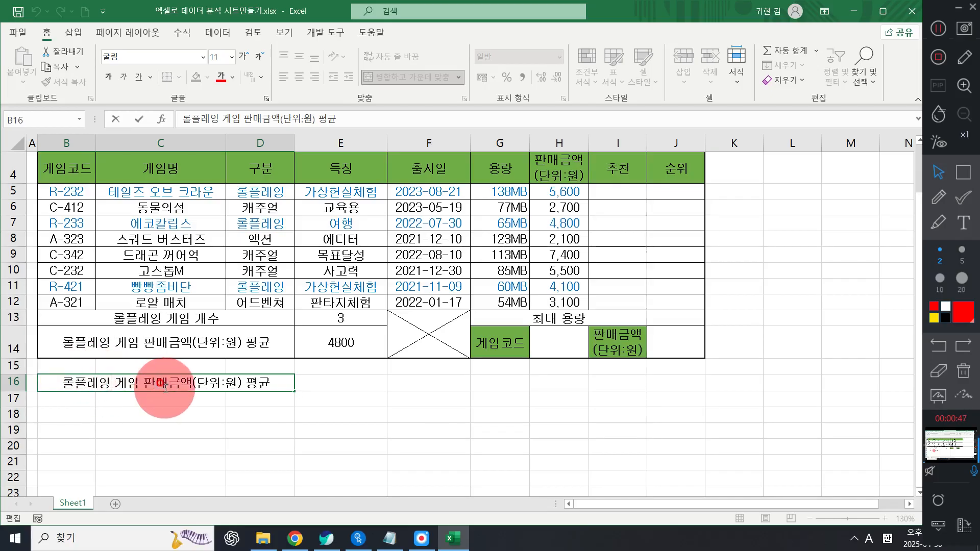
key(BackSpace)
key(BackSpace)
key(BackSpace)
key(BackSpace)
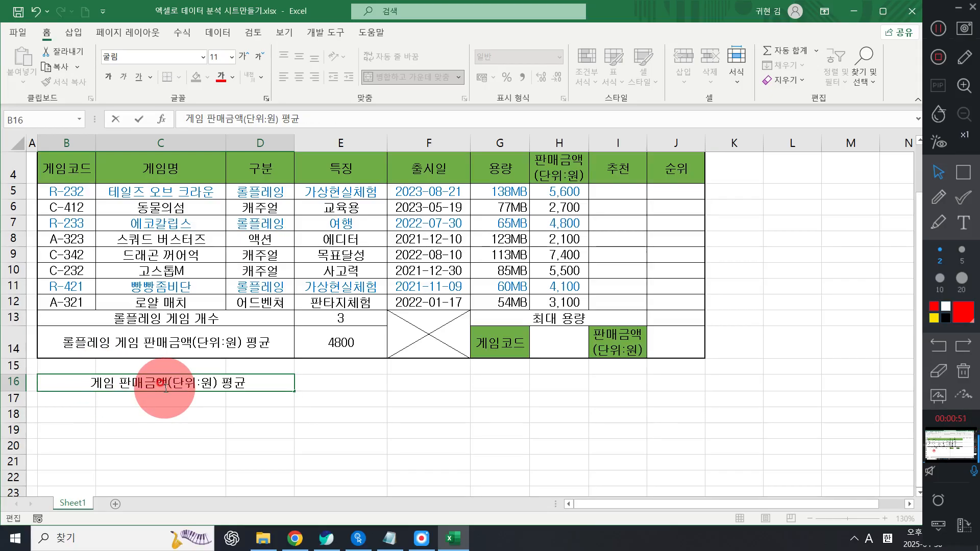
text(20)
key(BackSpace)
key(BackSpace)
key(Hangul)
text(캐주얼)
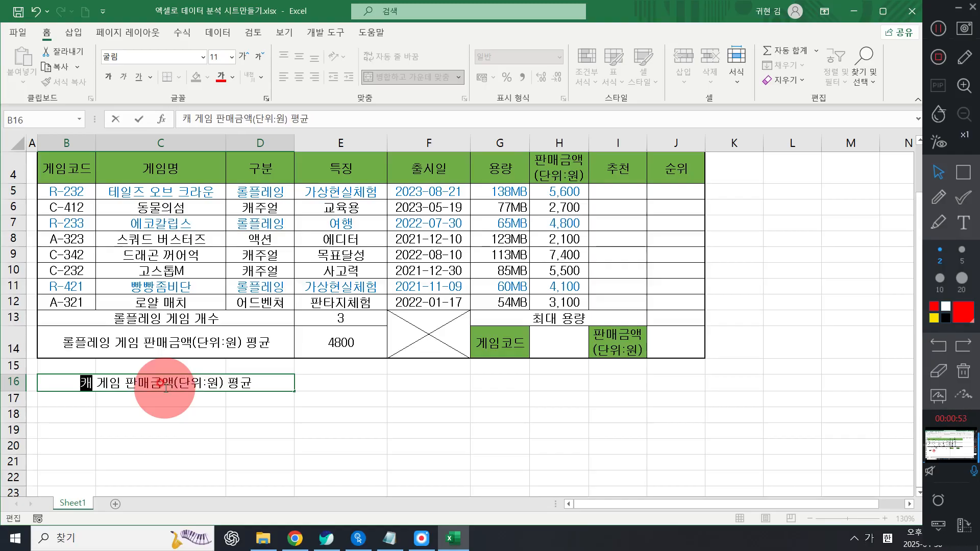
key(Return)
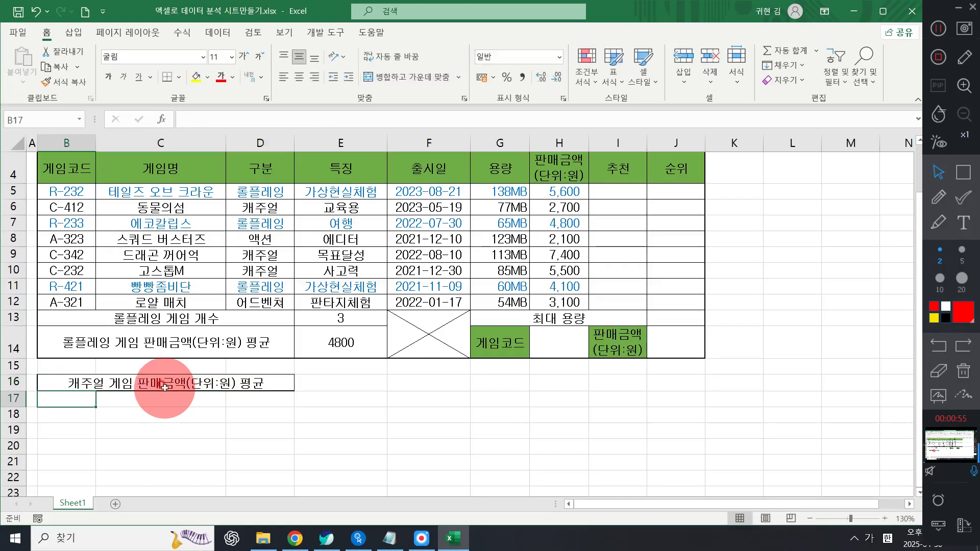
click(98, 387)
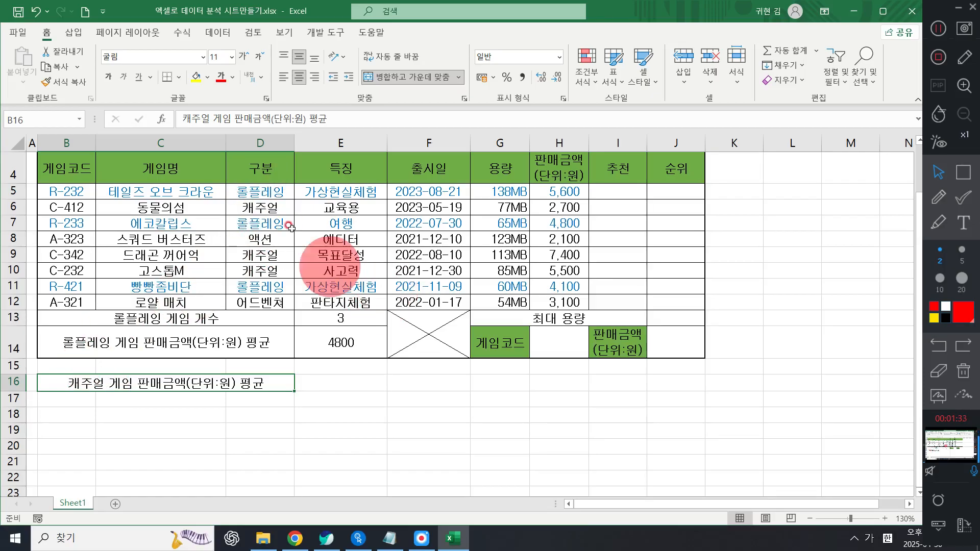
- Copy the 구분 header in D4 and the 캐주얼 entry in D6 to L4:L5 as a criteria range
click(259, 169)
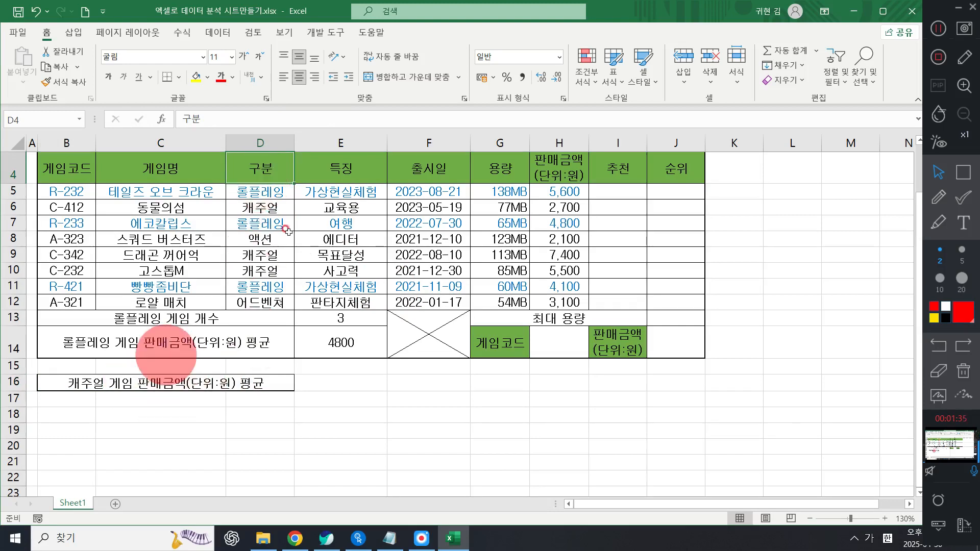
click(253, 205)
click(246, 162)
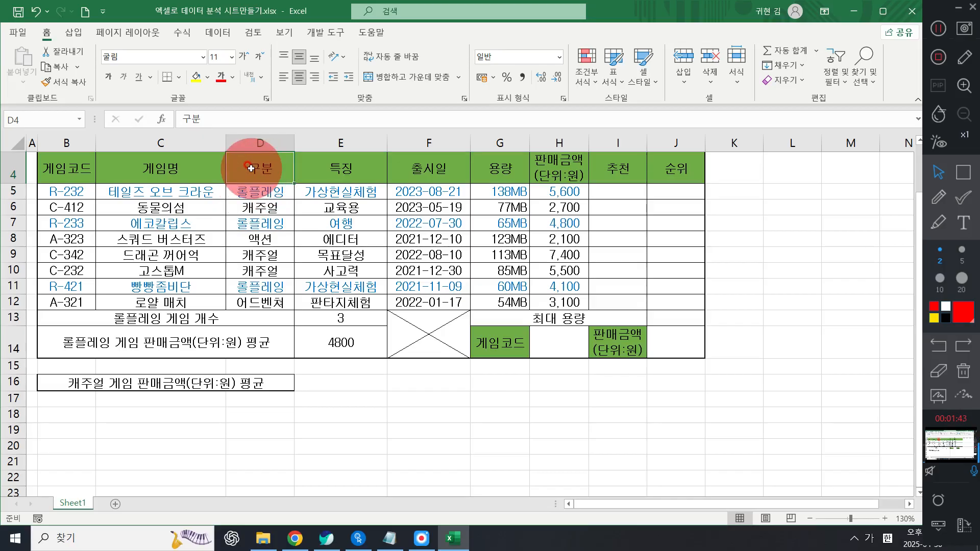
ctrl+click(258, 207)
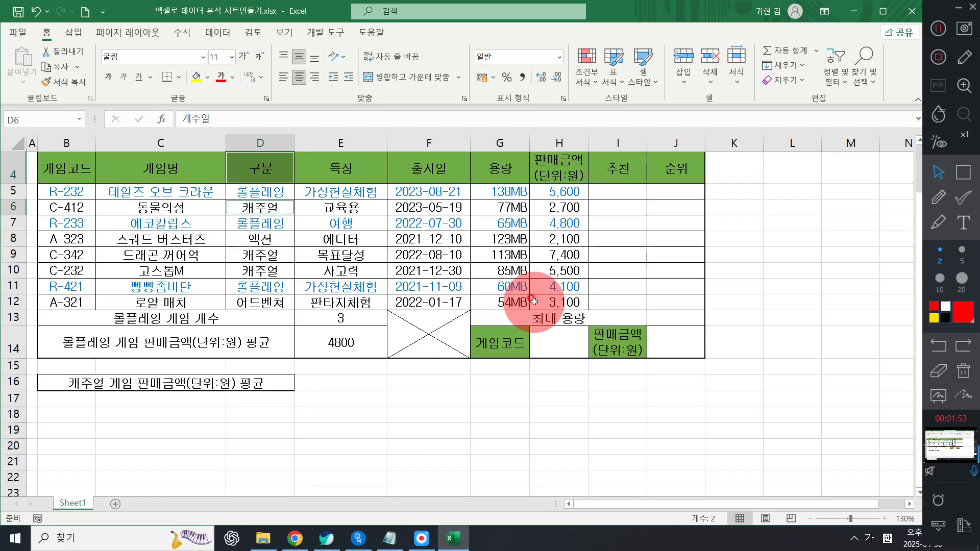
key(ctrl+c)
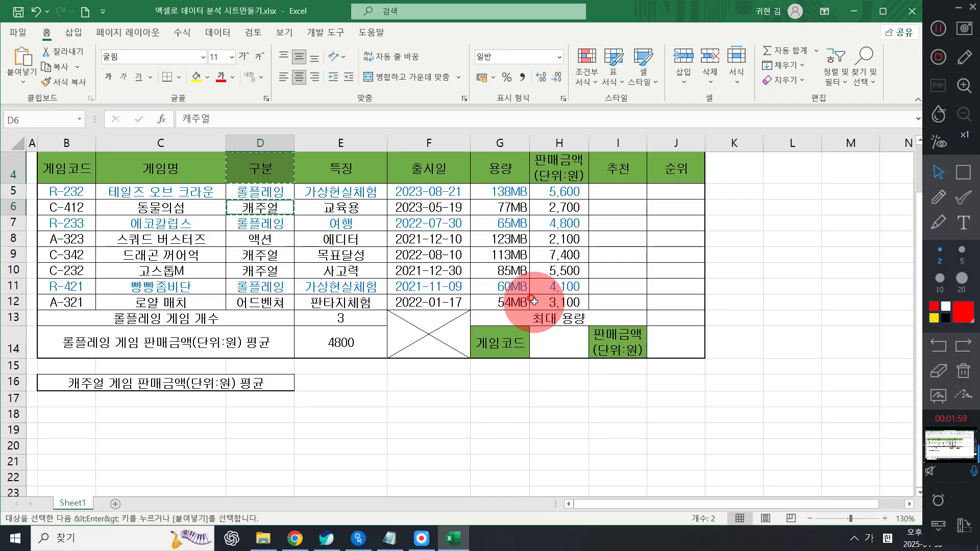
click(788, 172)
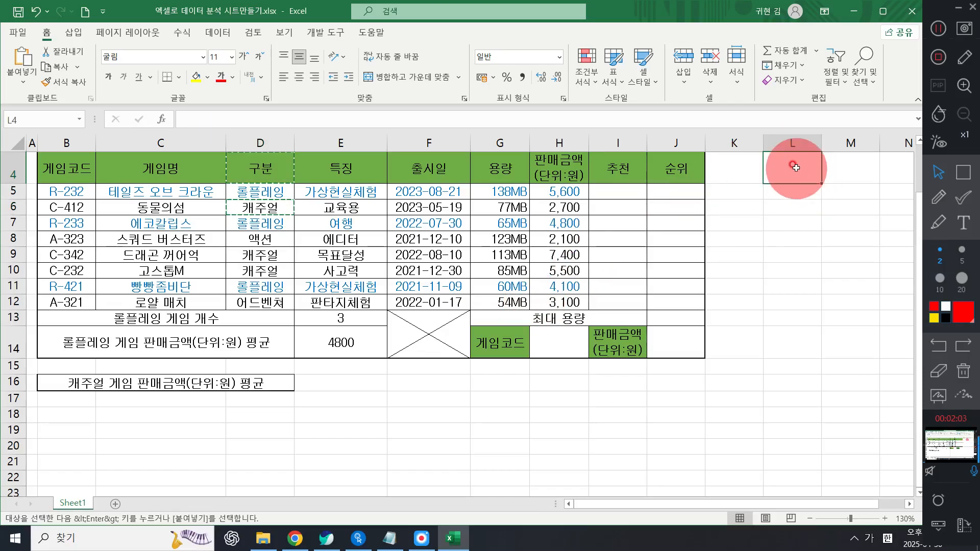
key(ctrl+v)
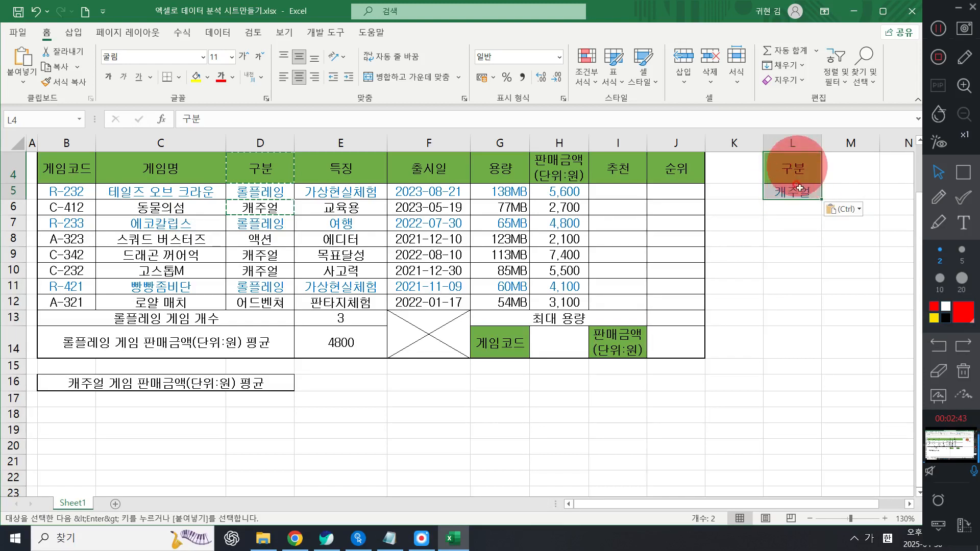
click(785, 240)
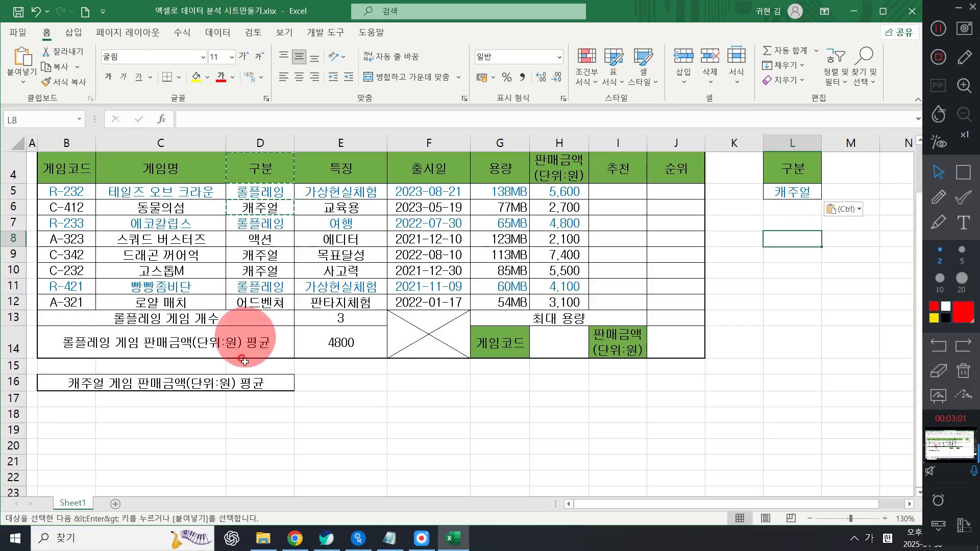
click(188, 318)
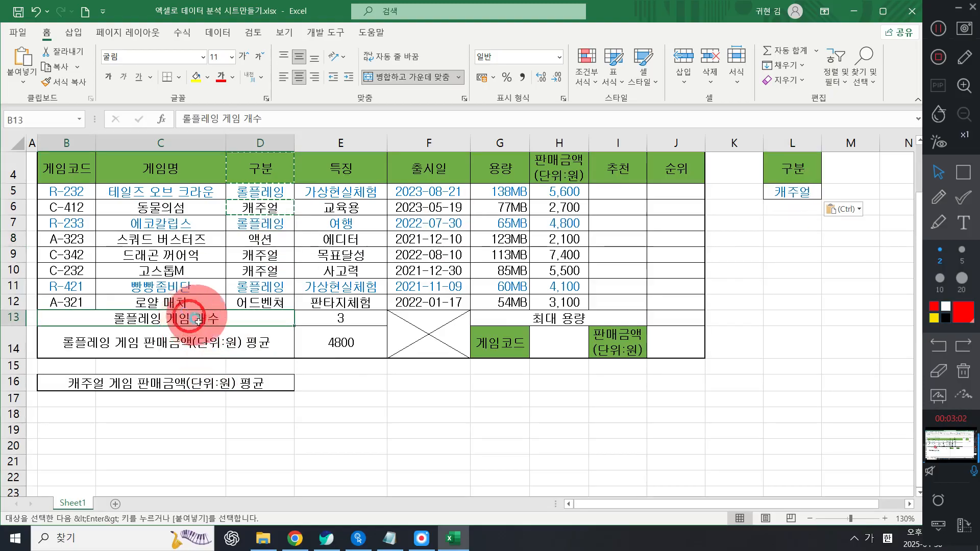
ctrl+click(512, 343)
click(318, 187)
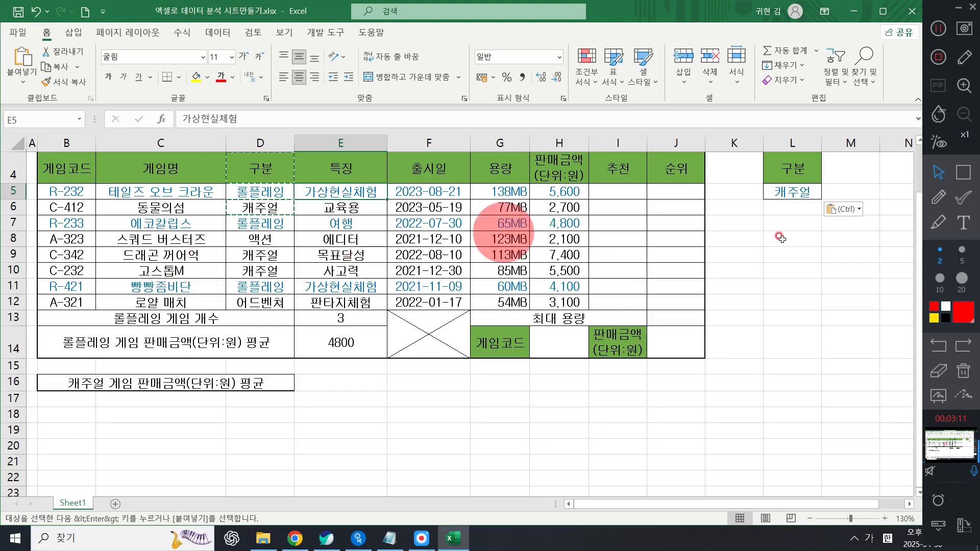
click(730, 223)
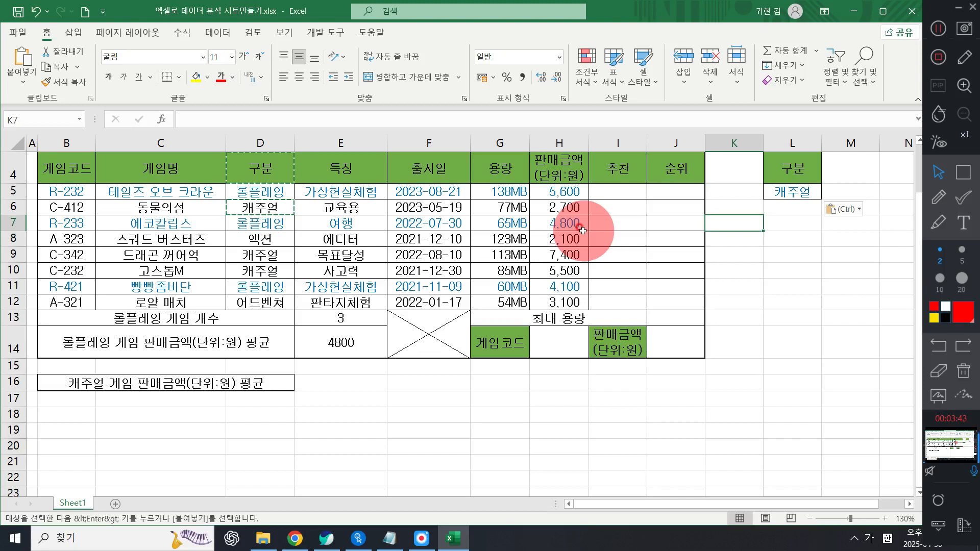
click(321, 380)
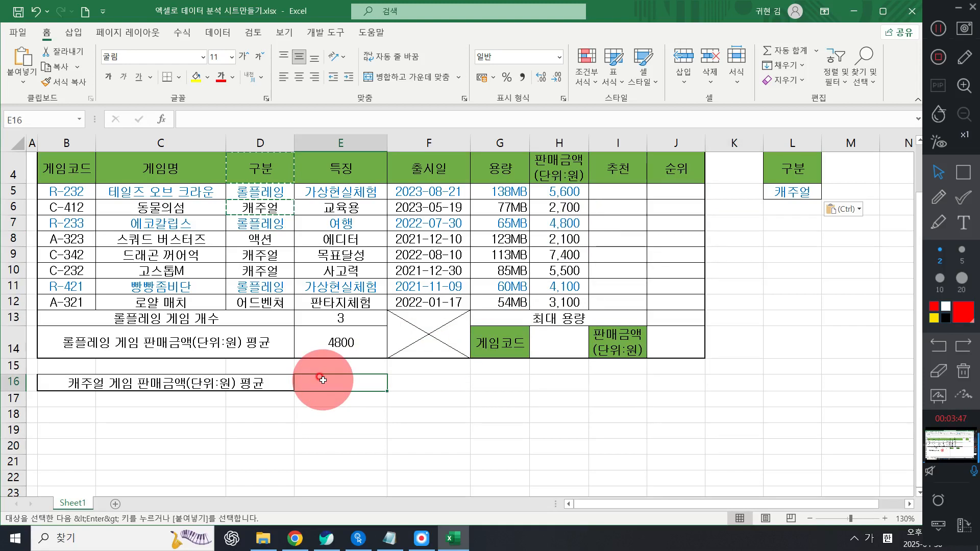
key(ctrl)
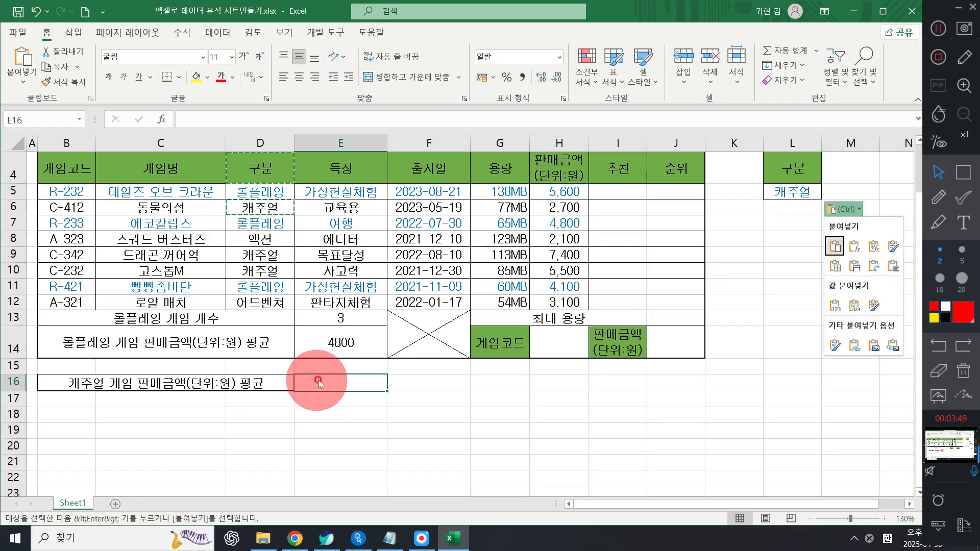
click(770, 254)
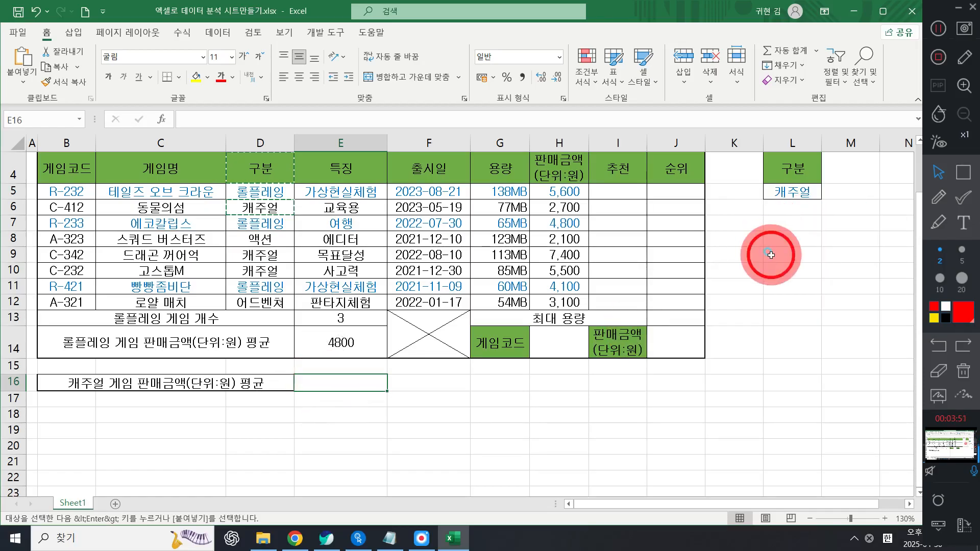
double_click(770, 254)
click(463, 404)
- Start a DAVERAGE formula in E16 and open its function arguments
click(357, 383)
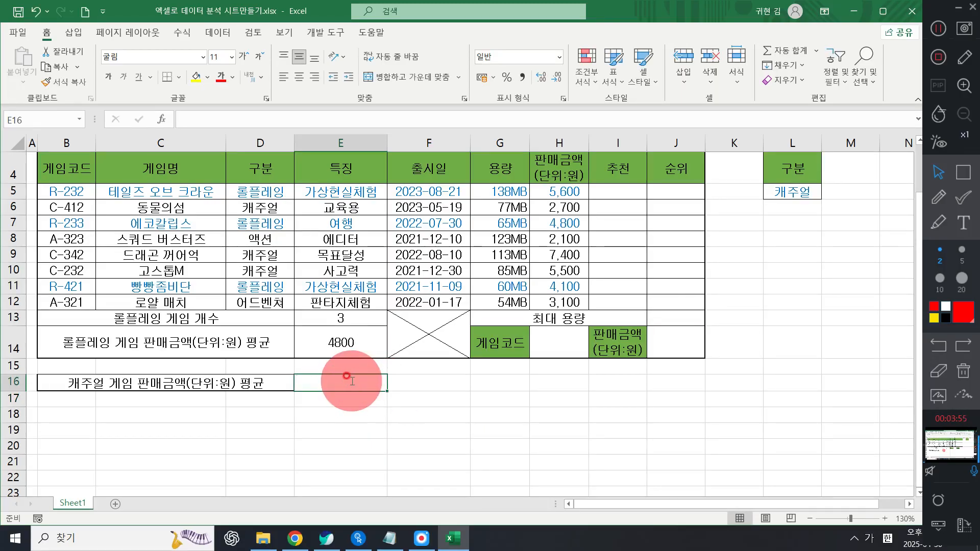
text(=)
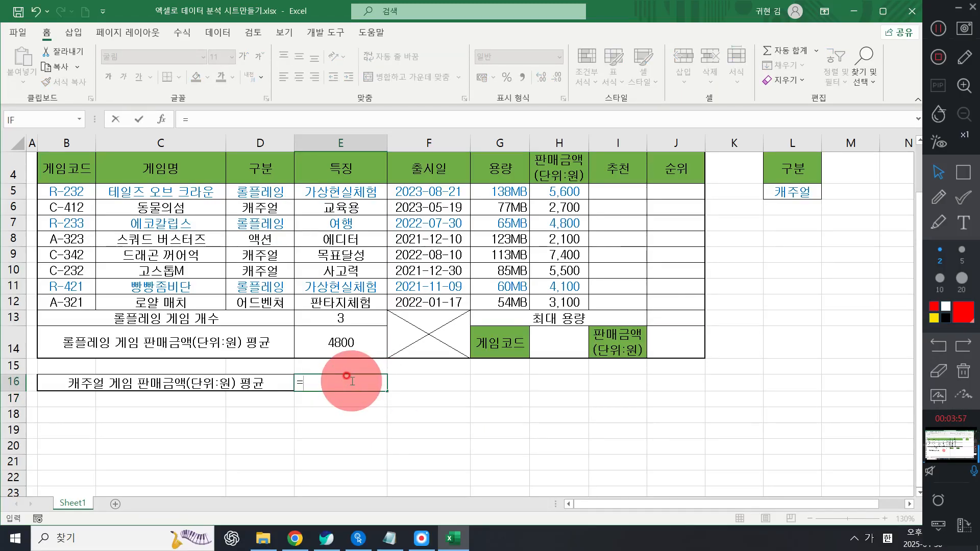
text(ㅇ)
key(BackSpace)
key(Hangul)
text(DA)
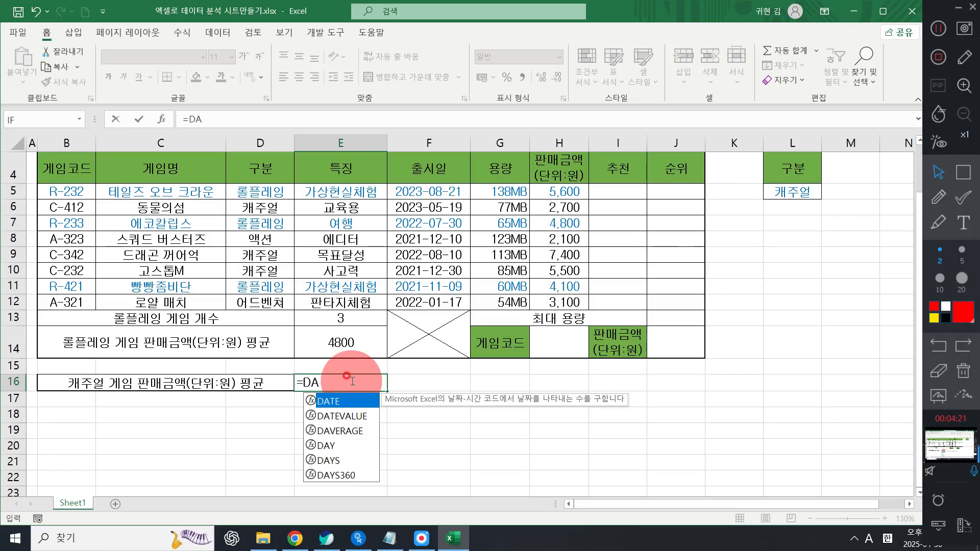
double_click(347, 431)
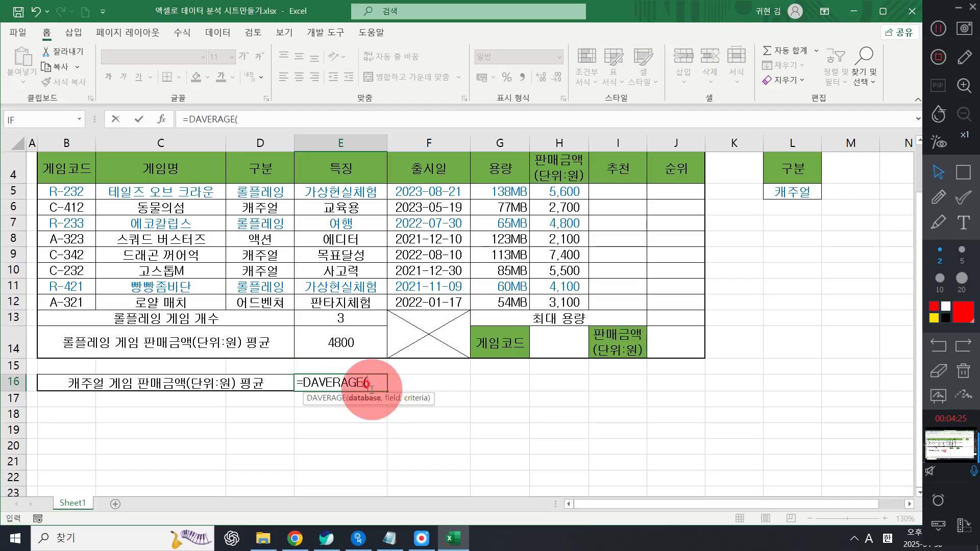
click(162, 120)
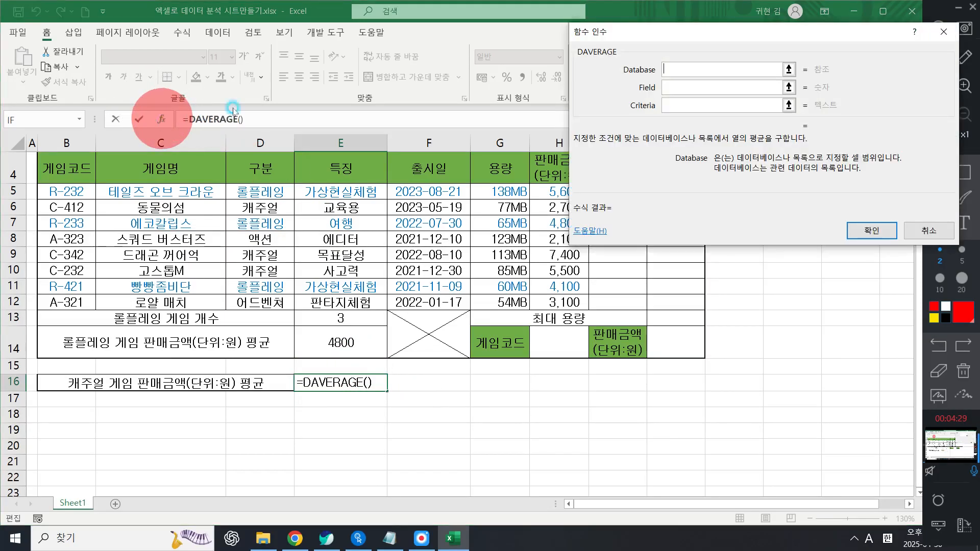
- Set the DAVERAGE database to B4:H12 and the field to the 판매금액 header in H4
drag(724, 35, 749, 88)
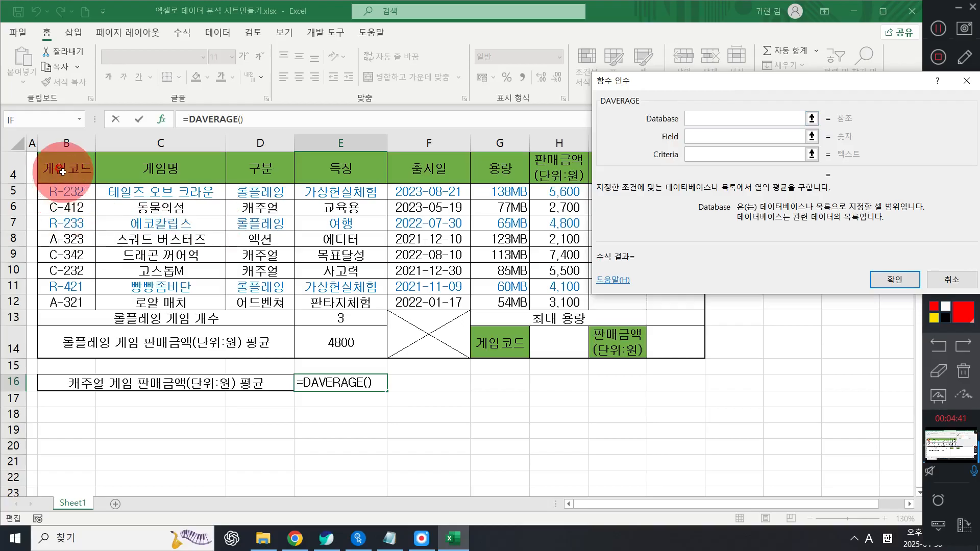
drag(63, 171, 554, 297)
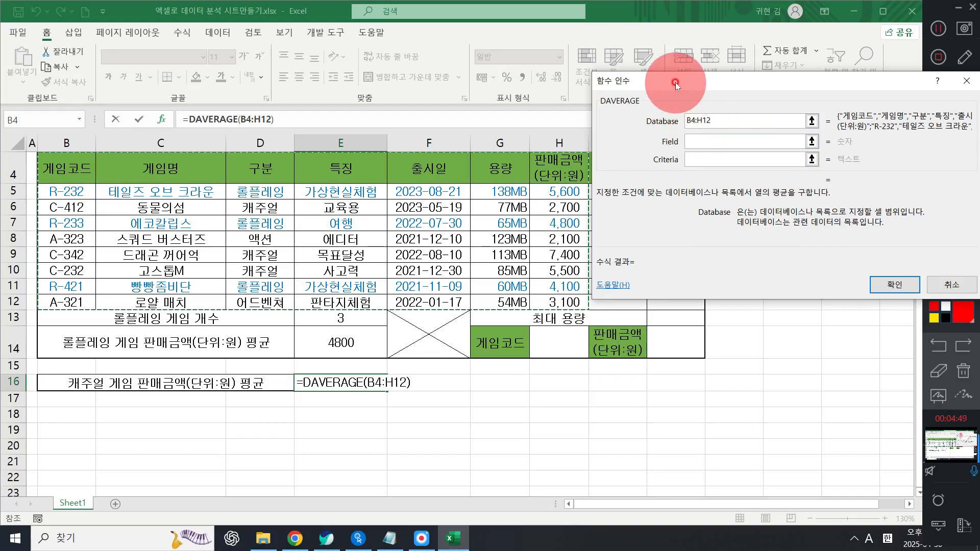
drag(675, 81, 132, 68)
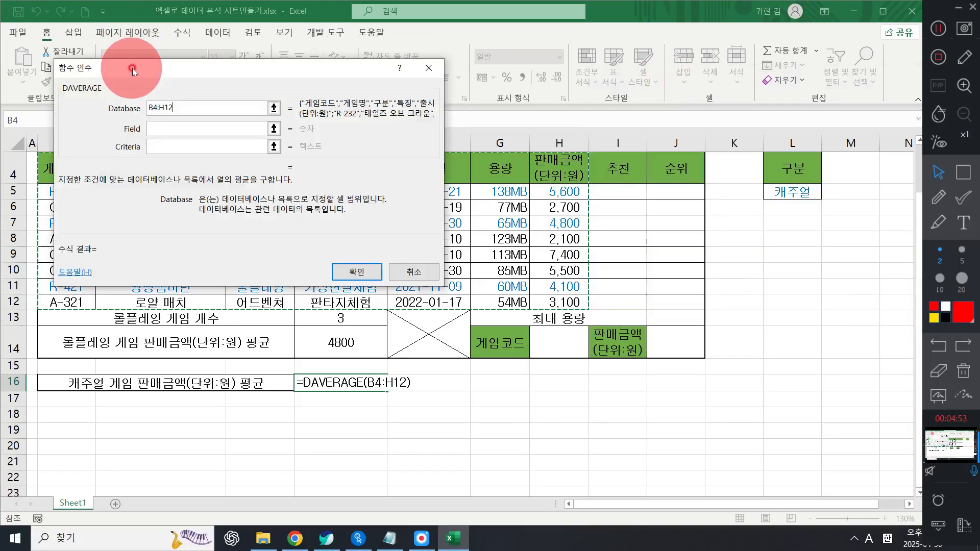
click(161, 127)
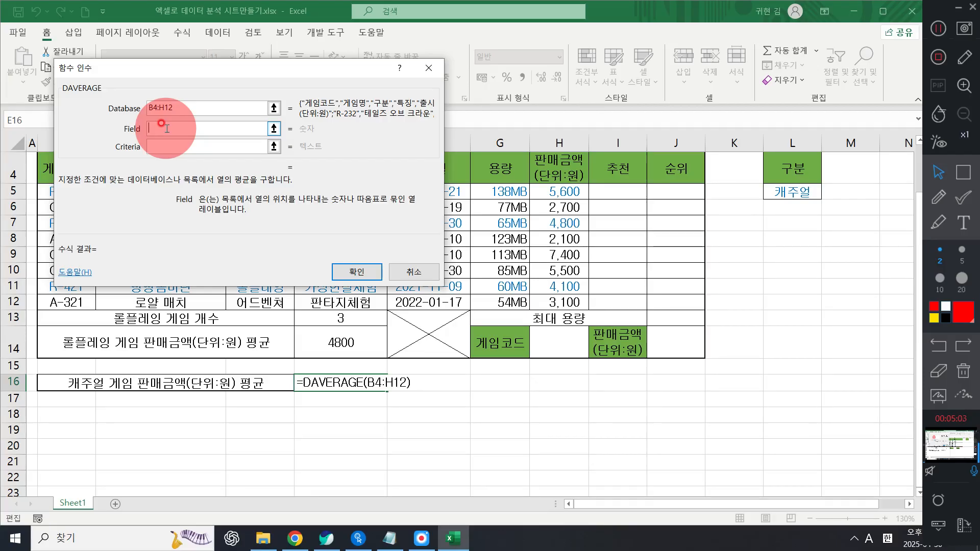
click(547, 175)
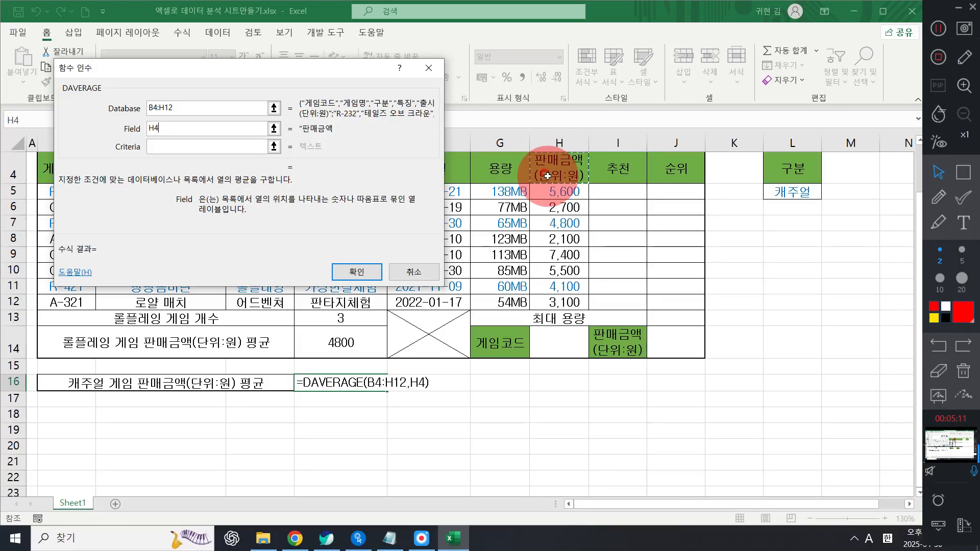
- Set the DAVERAGE criteria to L4:L5, the 구분 and 캐주얼 cells
click(156, 147)
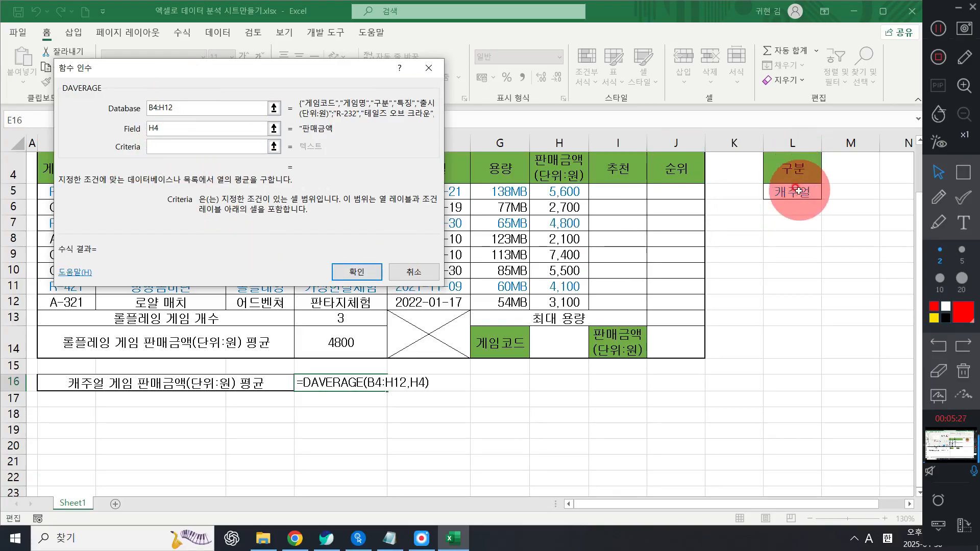
drag(320, 84, 678, 257)
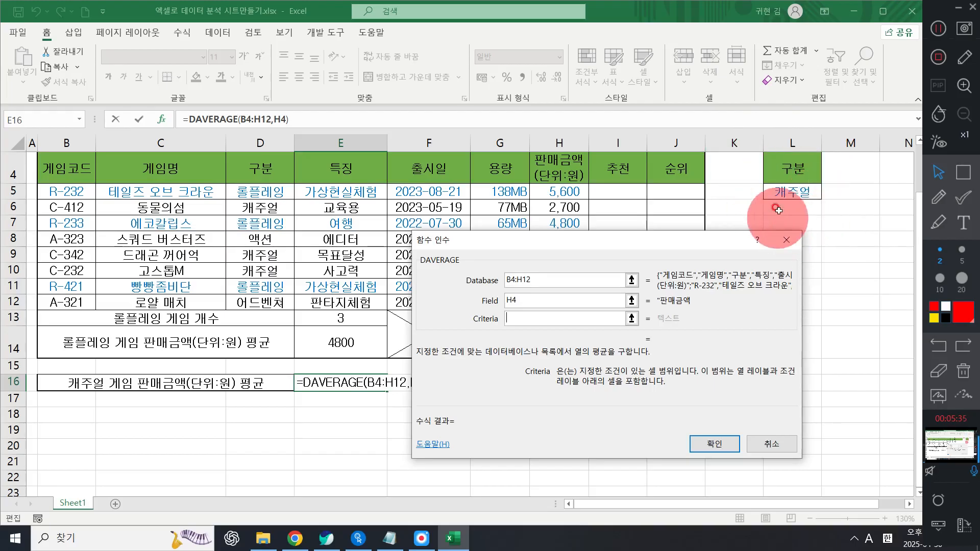
drag(790, 170, 786, 195)
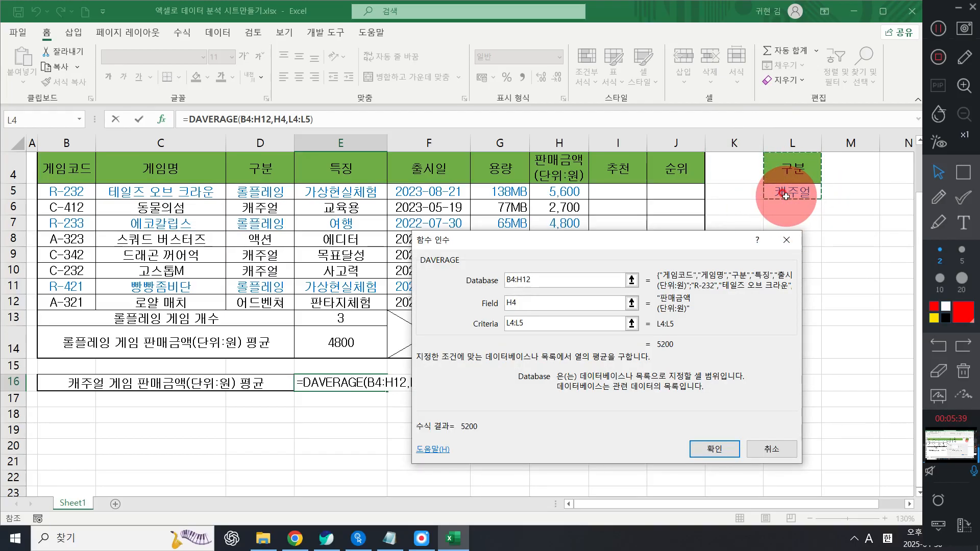
- Confirm the DAVERAGE formula in E16 and select I5, the first cell under the 추천 header
click(725, 452)
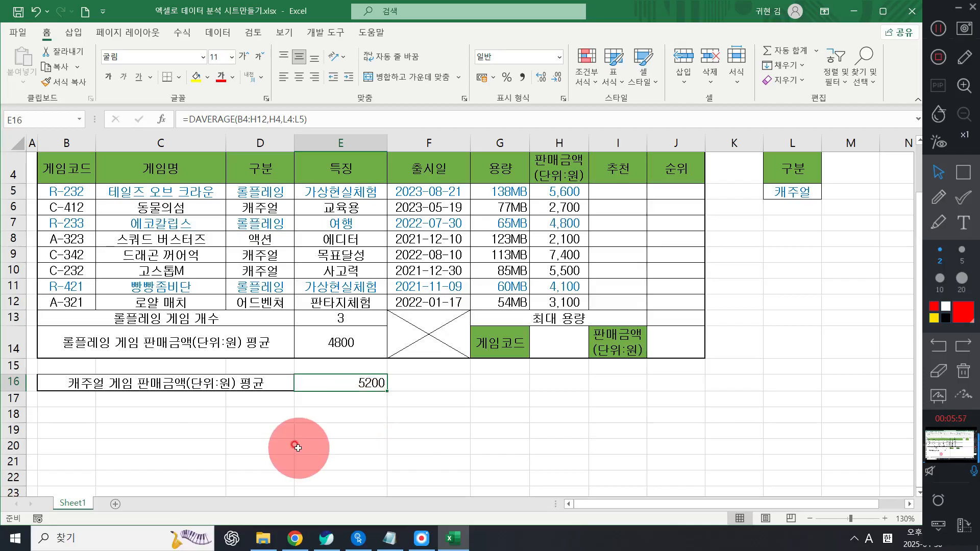
scroll(296, 441, up, 1)
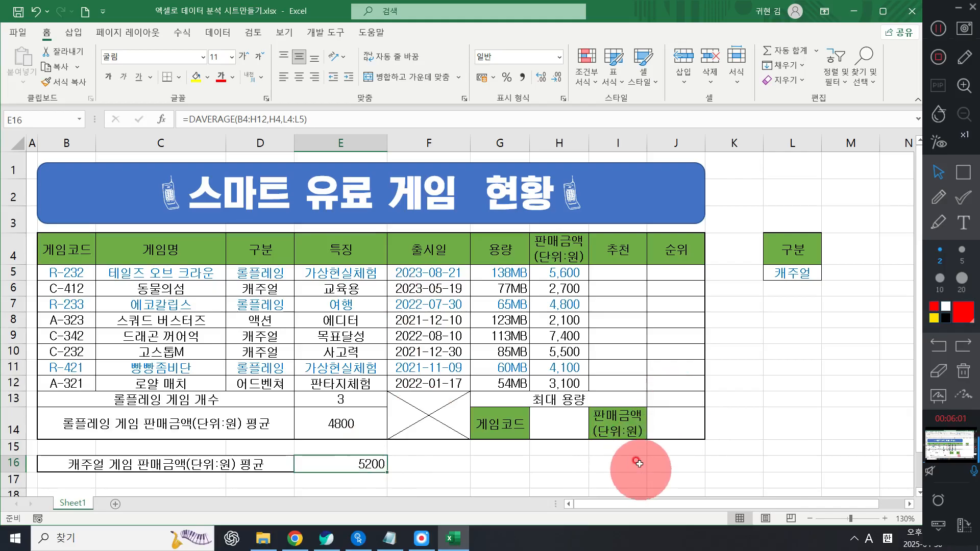
click(618, 273)
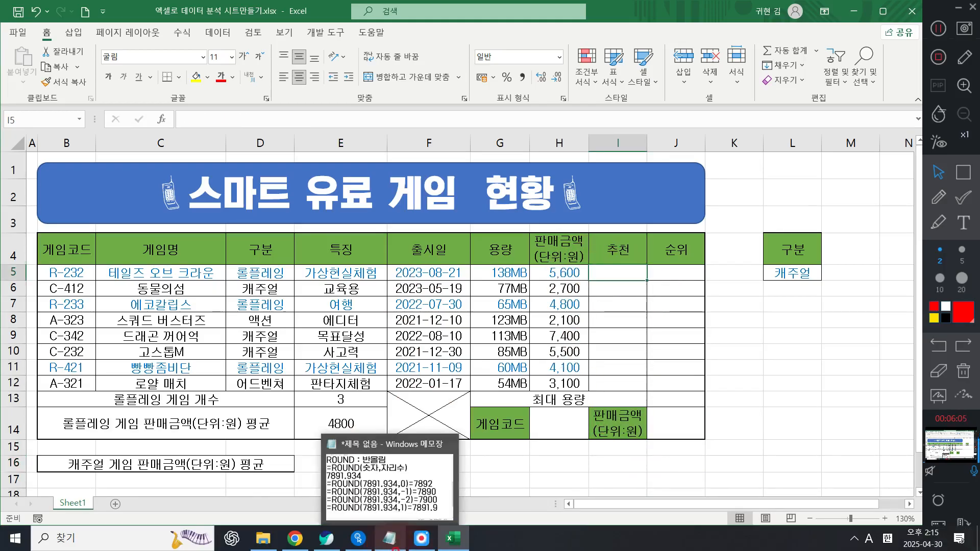
- Switch to Notepad and delete all the existing ROUND notes
click(392, 541)
key(ctrl+a)
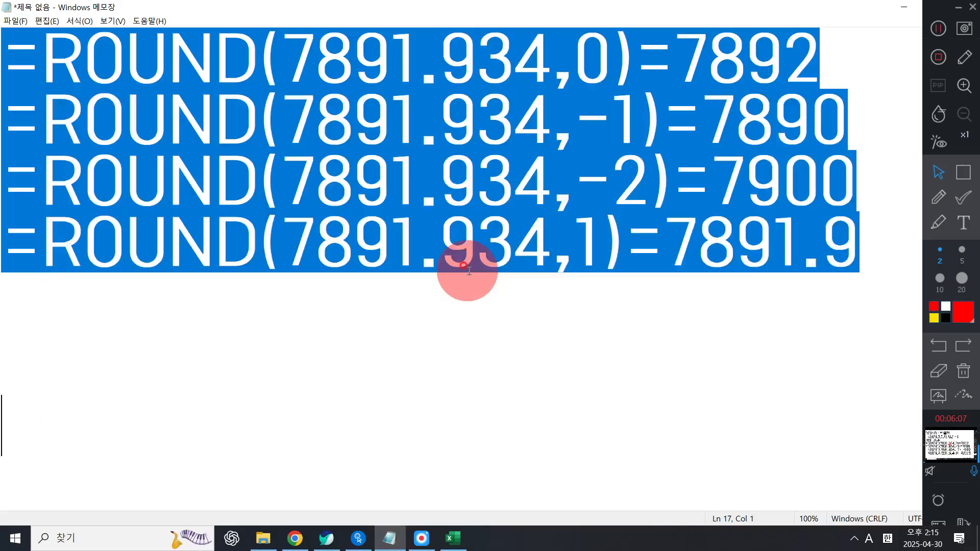
key(Delete)
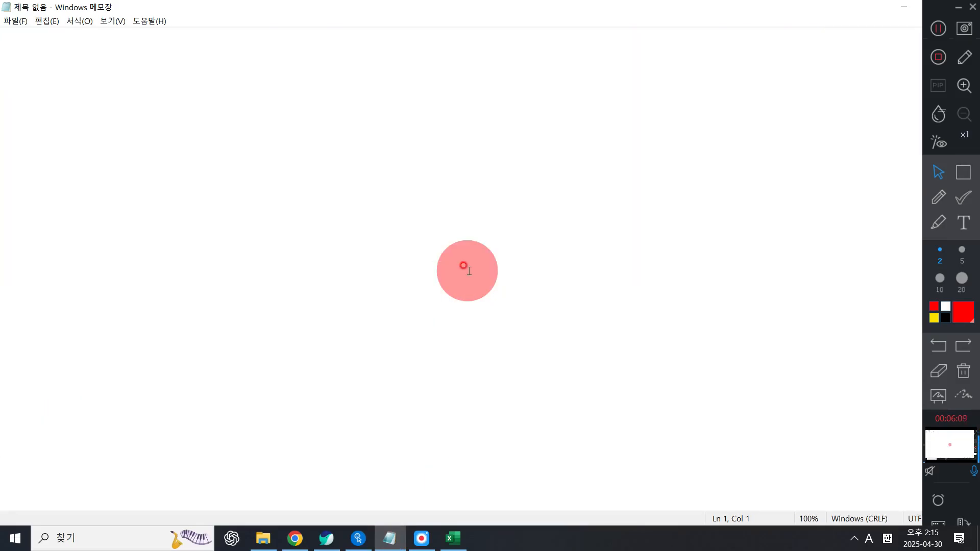
- Start the empty note with the function heading "RIGHT :" and switch to Korean input
text(R)
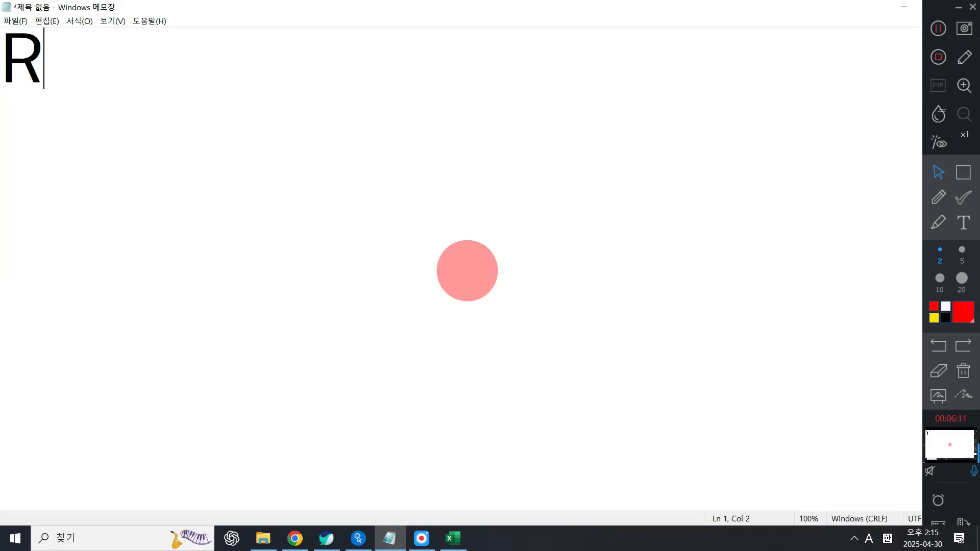
text(IG)
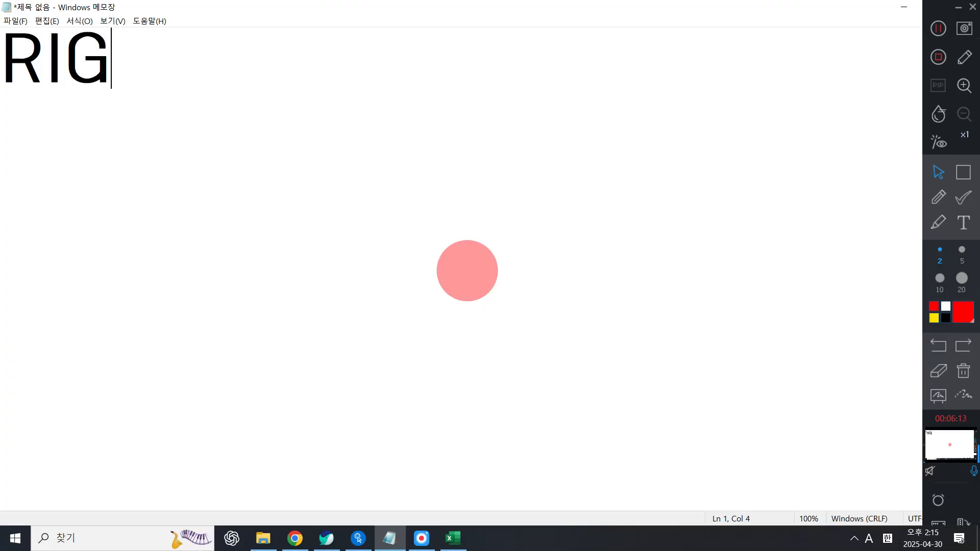
text(HT : D)
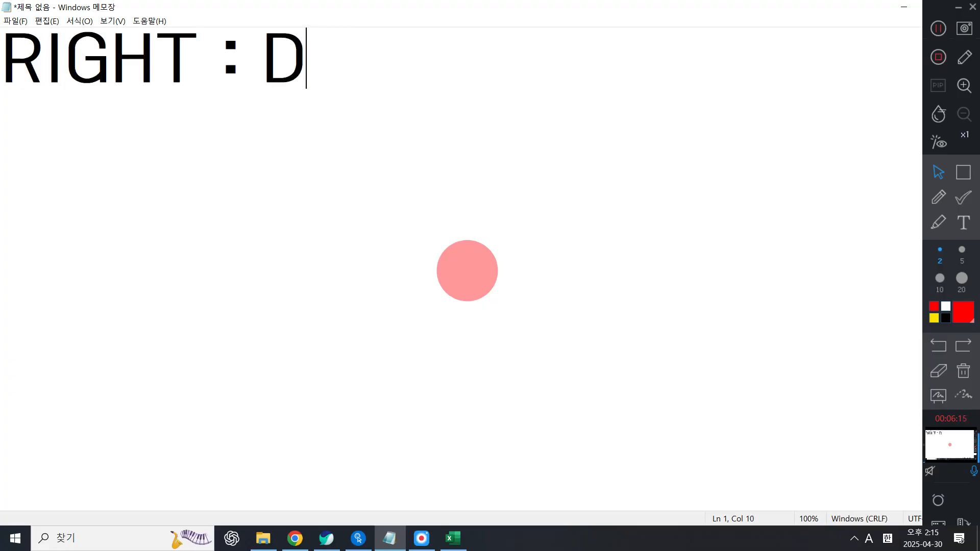
key(BackSpace)
key(Hangul)
text(오른쪽~)
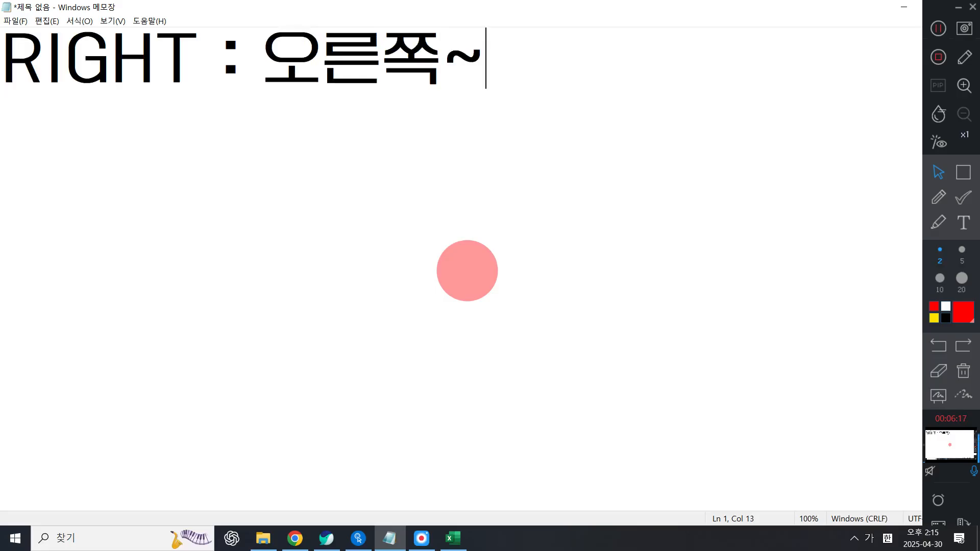
key(BackSpace)
key(BackSpace)
key(BackSpace)
key(BackSpace)
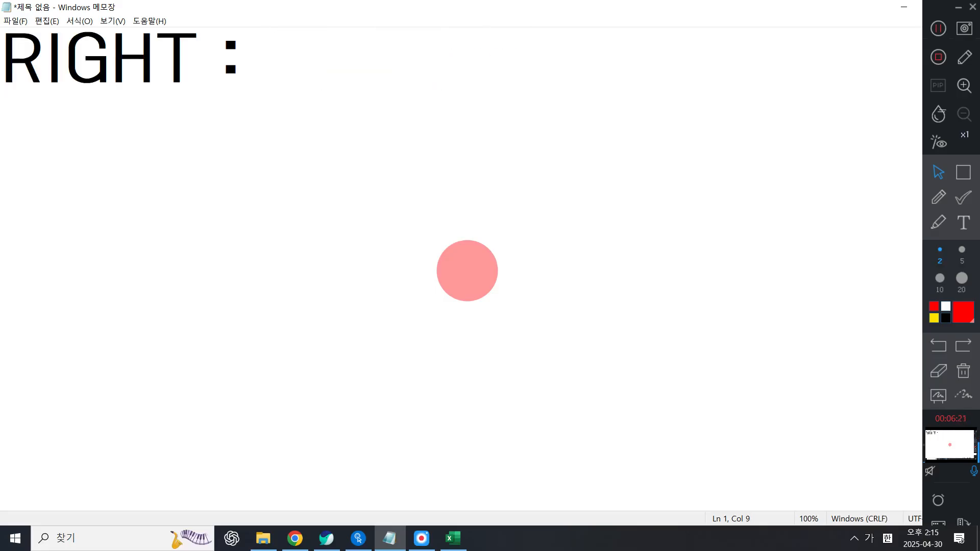
- Add "글자(텍스트)" after the RIGHT heading as the start of its description
text(ㄱ)
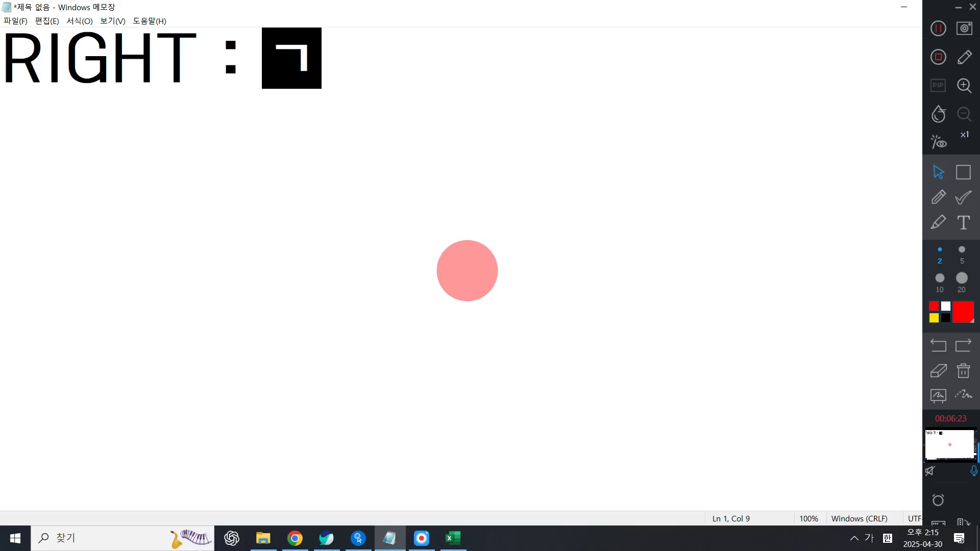
text(글자)
key(BackSpace)
text(()
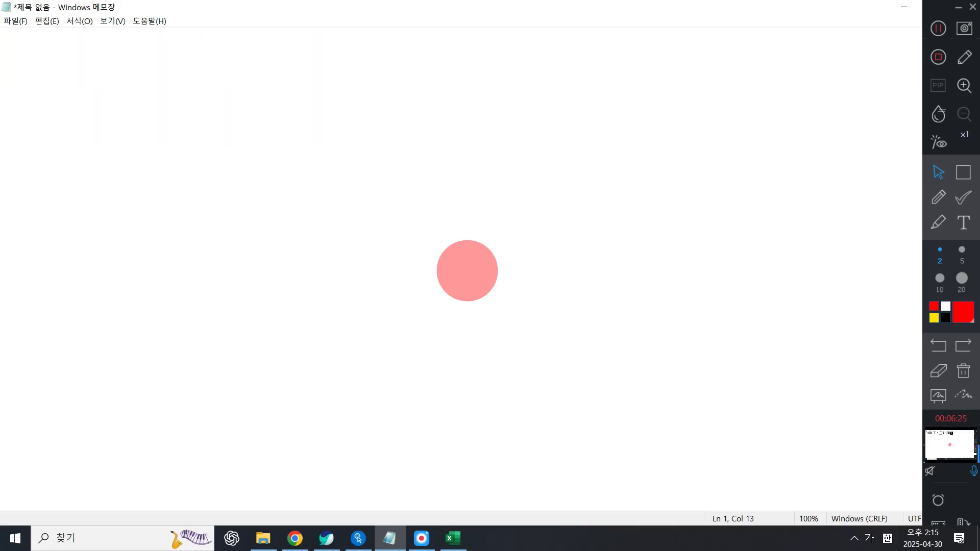
text(텍스트))
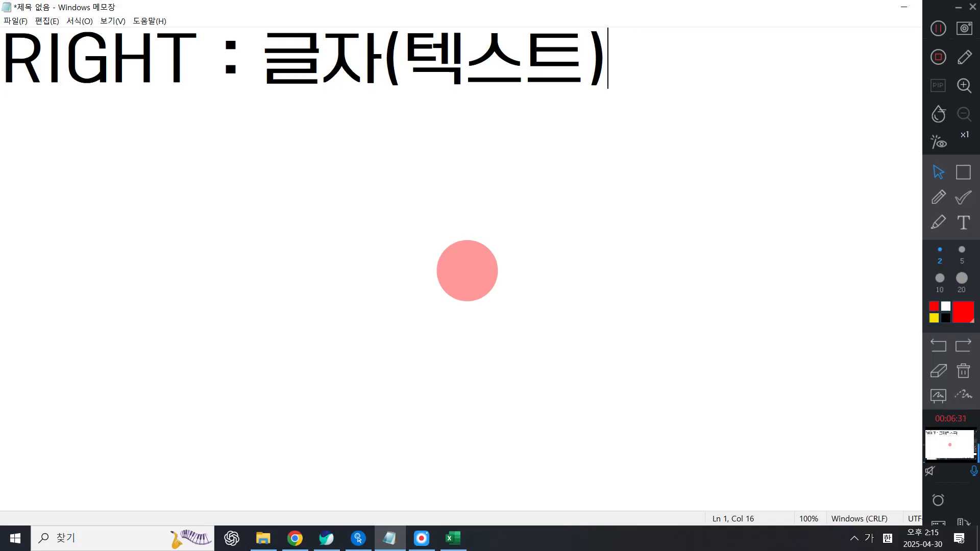
- Complete the RIGHT description with "오른쪽부터 원하는 개수만큼 글자를 추출" and end the line
text(ㅇ)
key(BackSpace)
text(오른쪽부터 ㅇ)
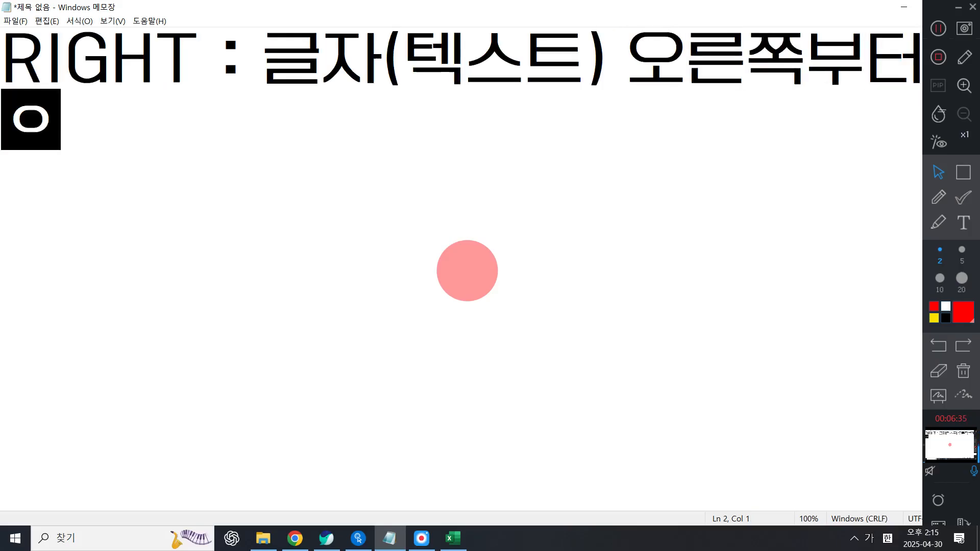
text(원하는 개수만)
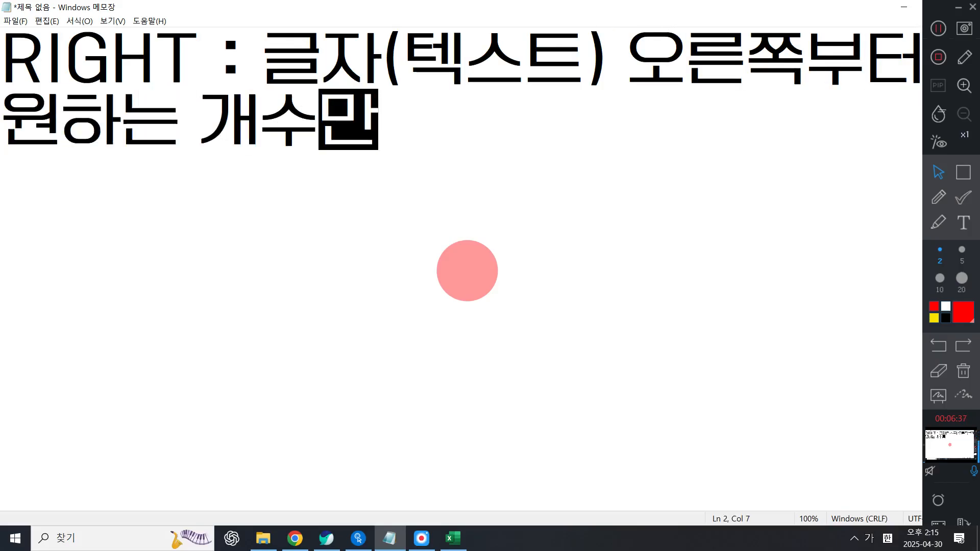
text(큼 글자를 ㅊ)
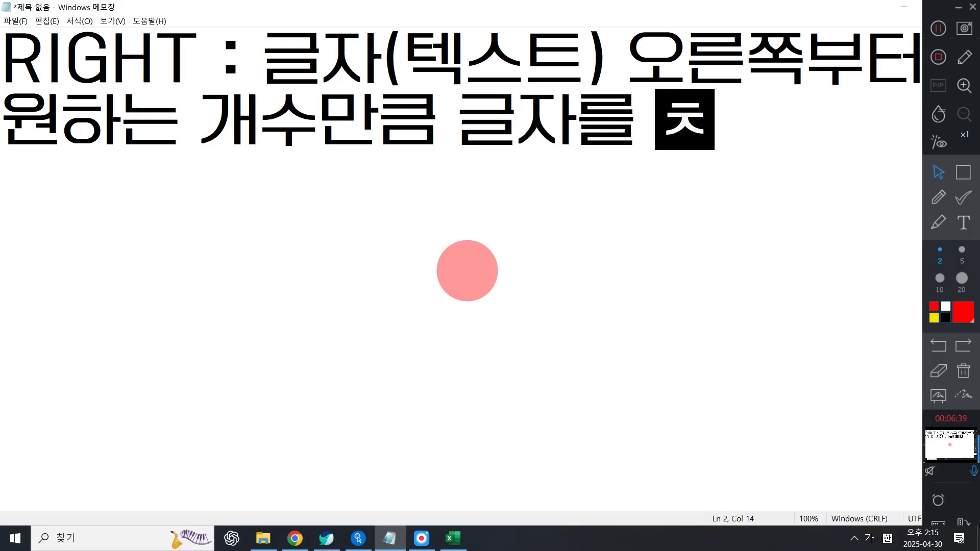
key(BackSpace)
text(추출)
key(Return)
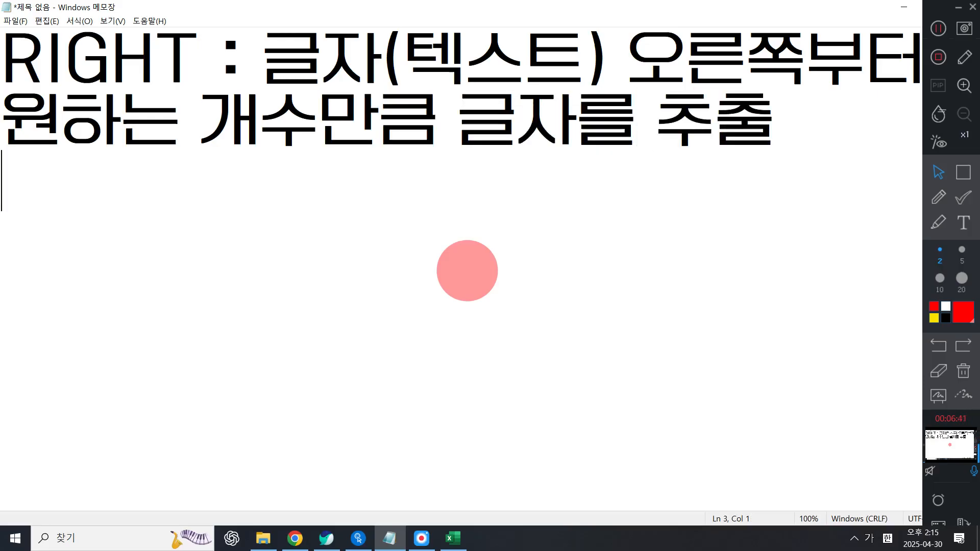
- Leave a blank line below the RIGHT description and begin a new entry named "LEFT"
key(Return)
text(ㅣ)
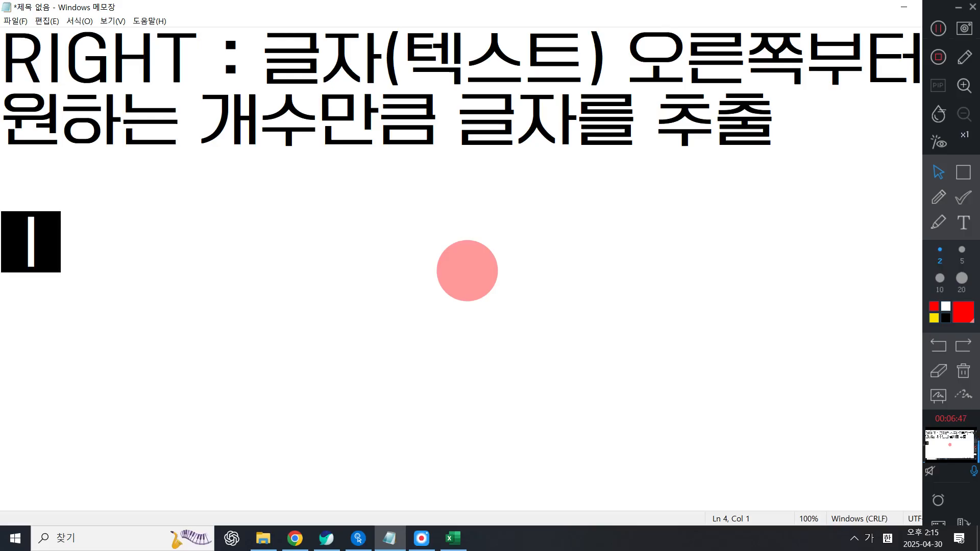
key(BackSpace)
key(Hangul)
text(ler)
text(LEFT )
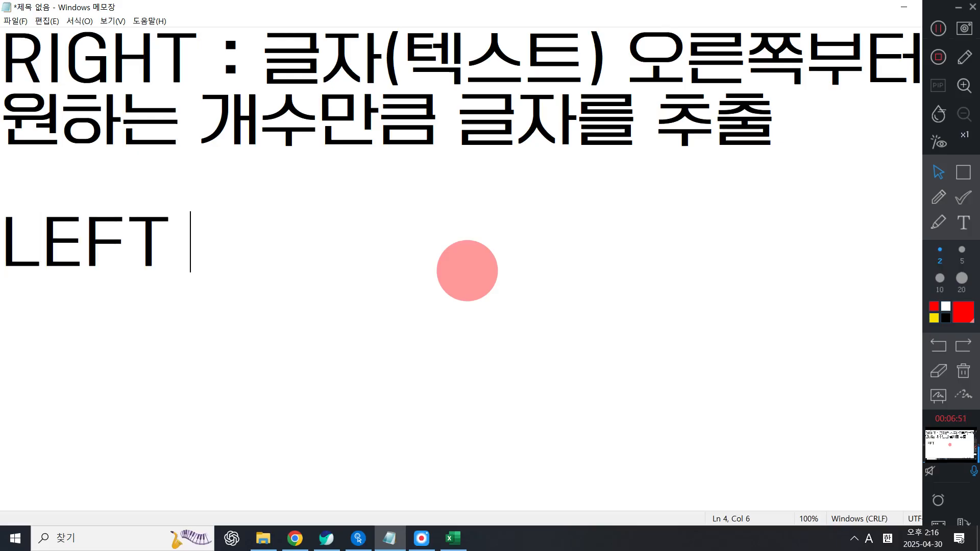
- Add ": 글자(텍스트)" after LEFT as the start of its description
text(: RM)
key(BackSpace)
key(BackSpace)
key(Hangul)
text(글자(케ㅐ)
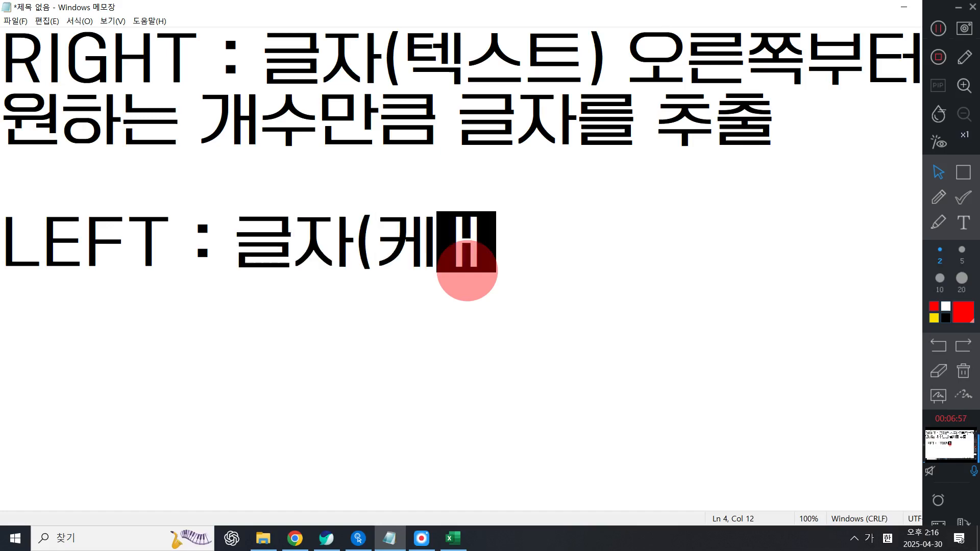
key(BackSpace)
key(BackSpace)
text(텍스트))
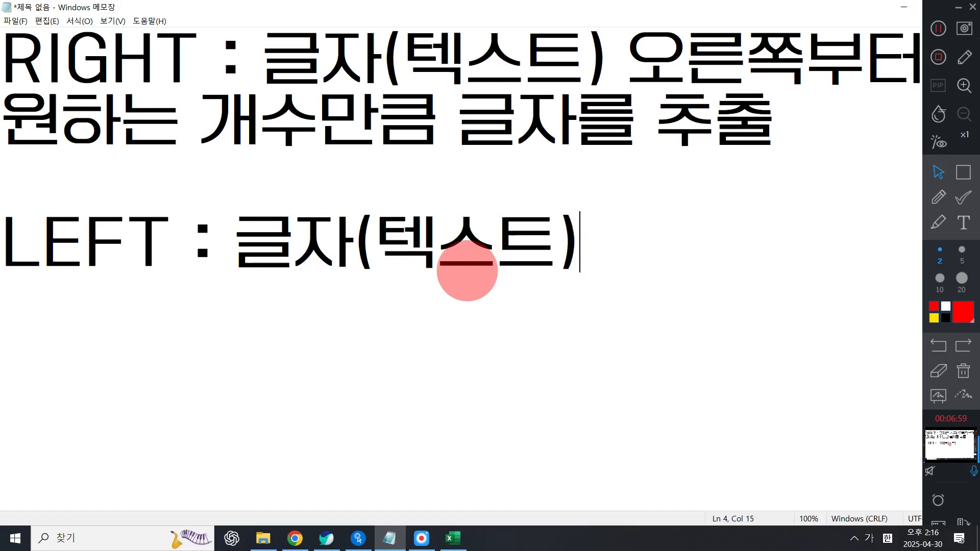
- Complete the LEFT description with "왼쪽부터" and, on the following line, "원하는 개수만큼 글자를 추출"
text( 왼쪽부터)
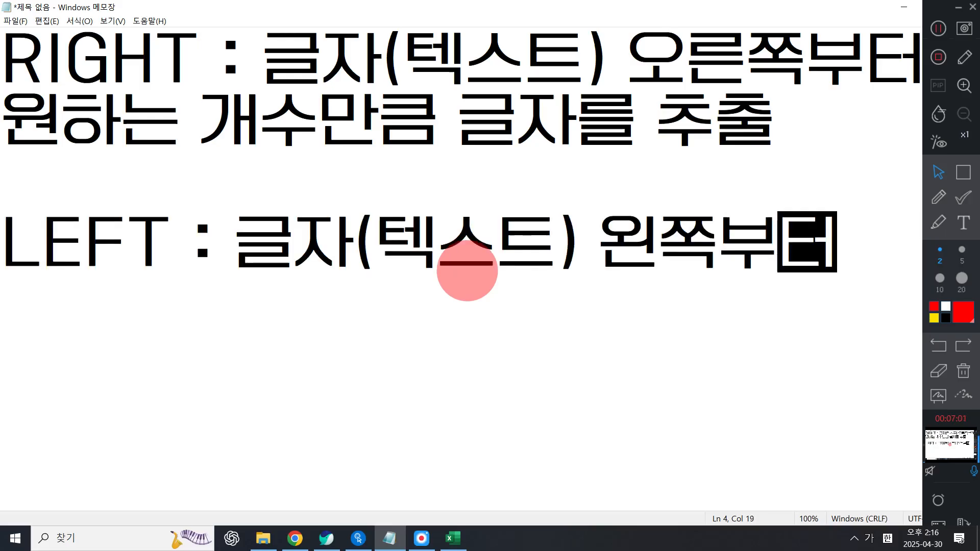
key(Return)
text(원하는 개수만)
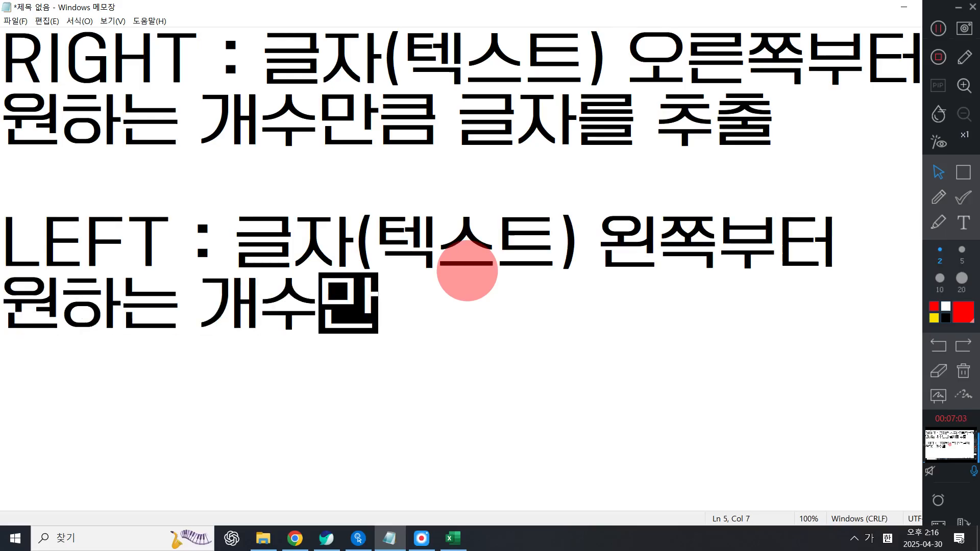
text(큼 글자를 추출)
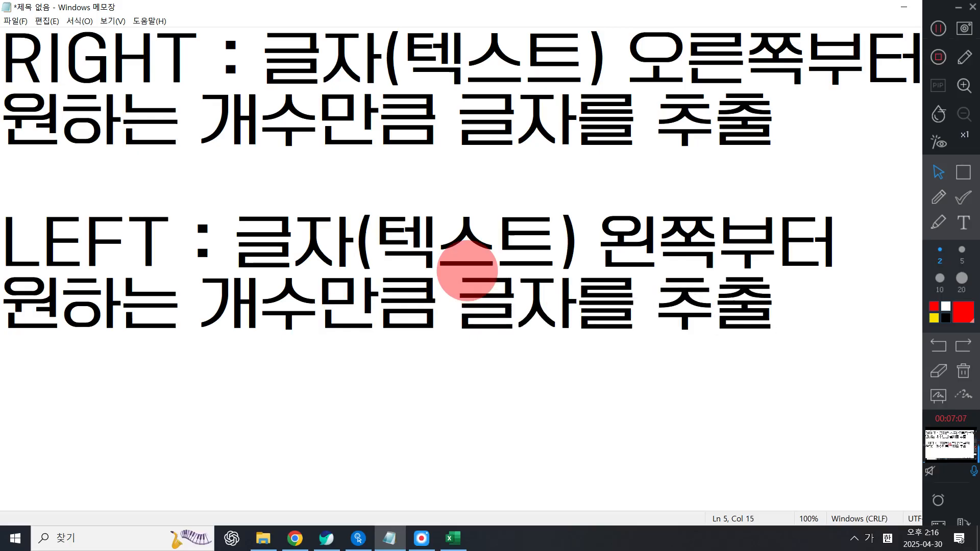
key(Return)
key(BackSpace)
text(ㄱ)
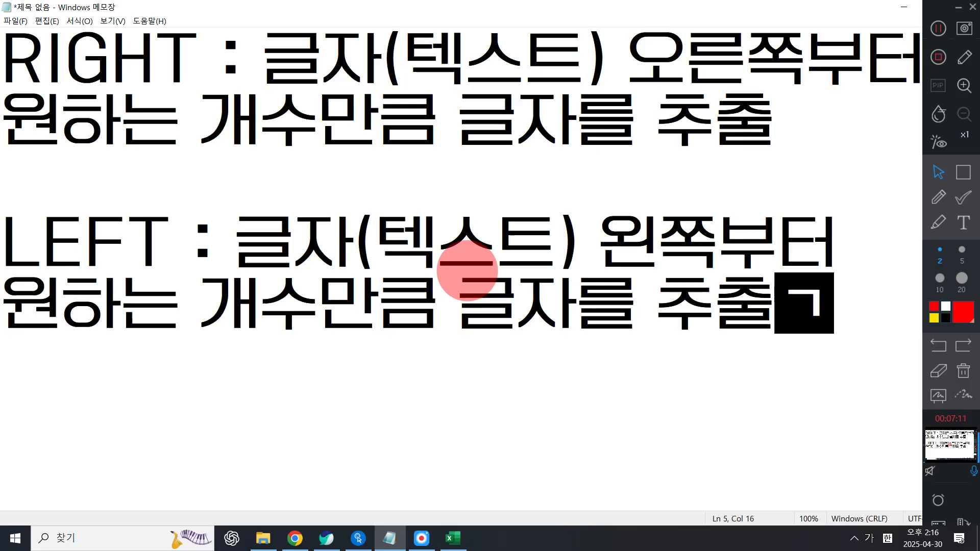
key(BackSpace)
- Leave a blank line below the LEFT description and start a syntax line with "RIGHT("
key(Return)
key(Return)
text(ㄱ)
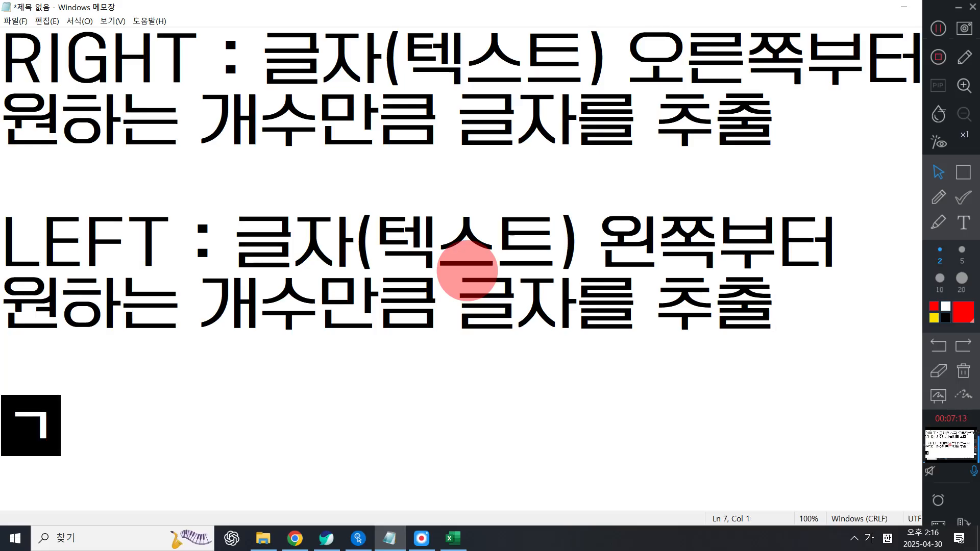
key(BackSpace)
key(Hangul)
text(r)
key(BackSpace)
text(RIGHT)
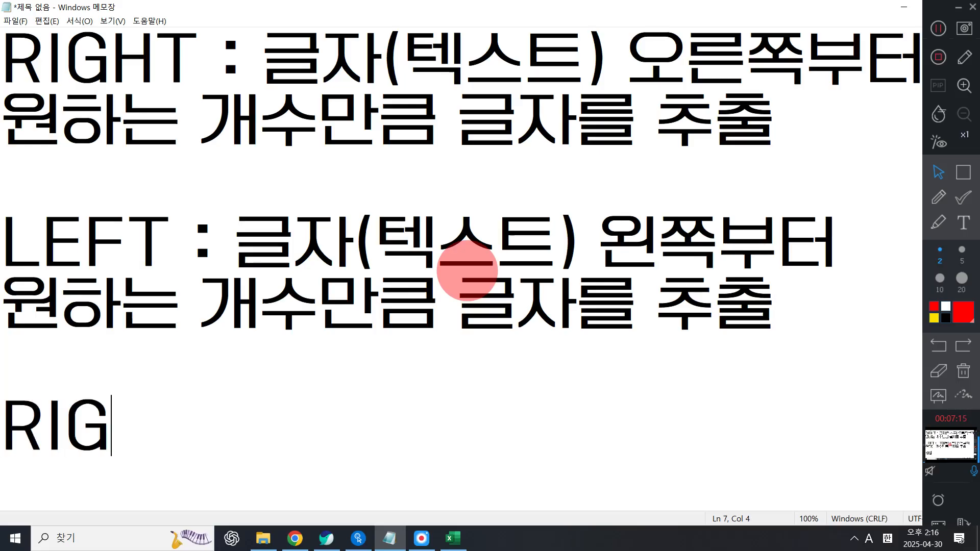
key(BackSpace)
text(HT)
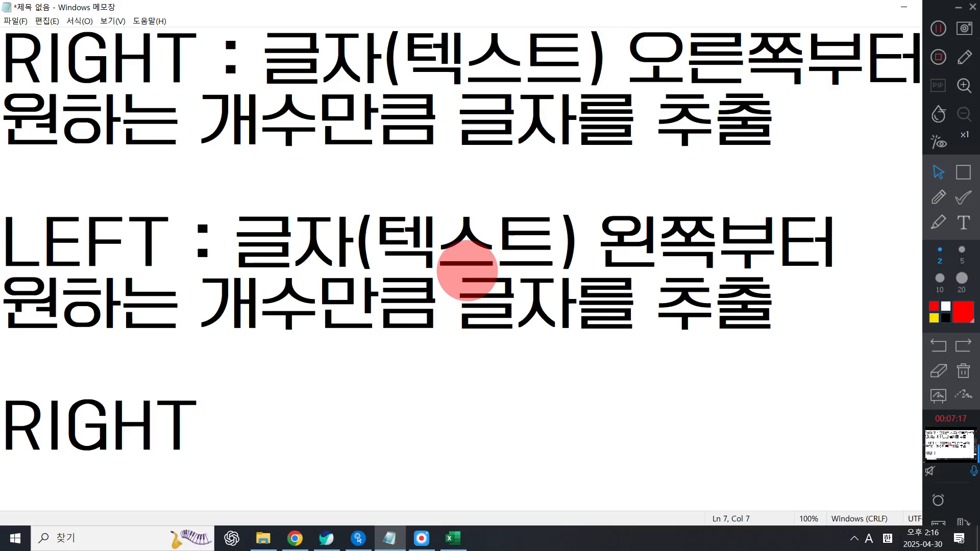
key(BackSpace)
text(()
- Insert an equals sign in front of "RIGHT(" and return the cursor to the end of that line
key(Left)
key(Left)
key(Left)
key(Left)
key(Left)
key(Left)
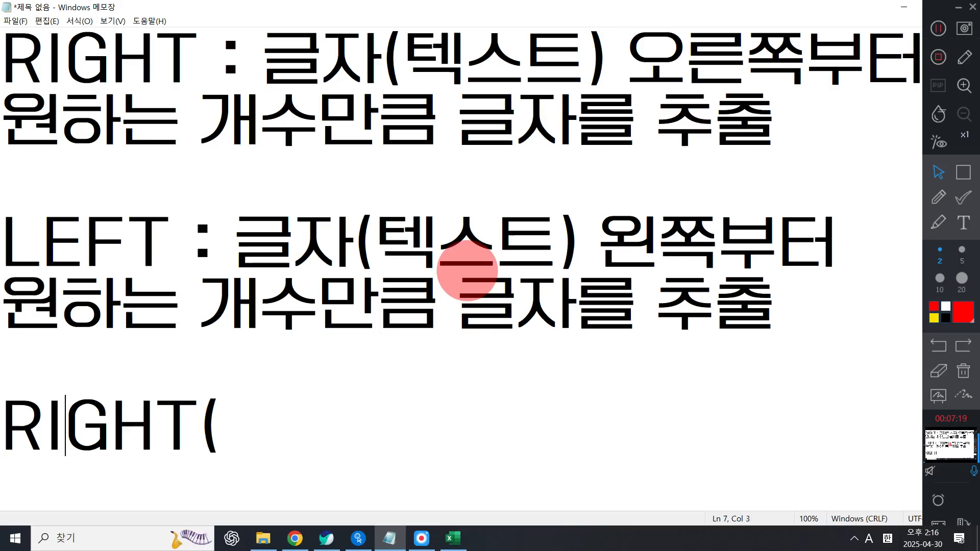
text(=)
key(Right)
key(Right)
key(Right)
key(Right)
key(Right)
key(Right)
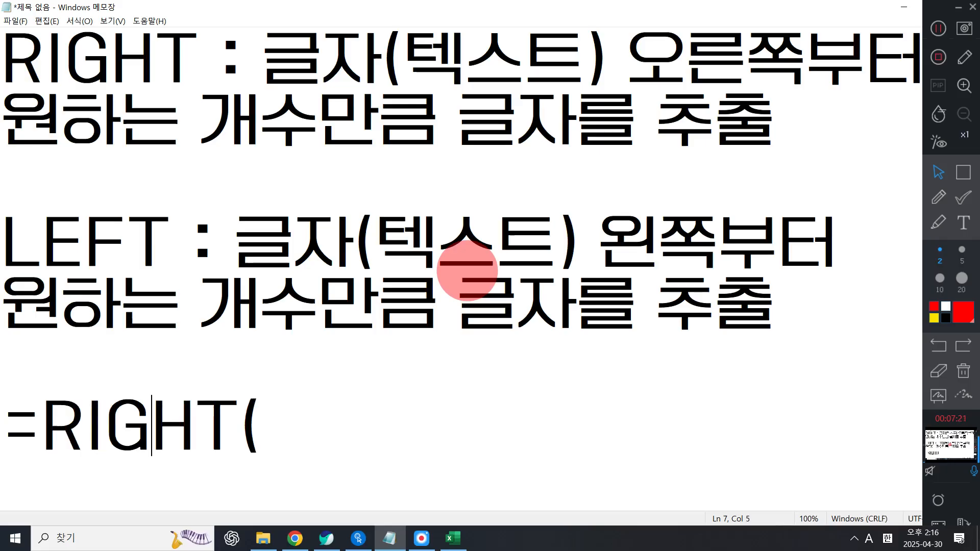
- Complete the RIGHT syntax line with the arguments "텍스트,추출개수)"
text(XP)
key(BackSpace)
key(BackSpace)
text(텍)
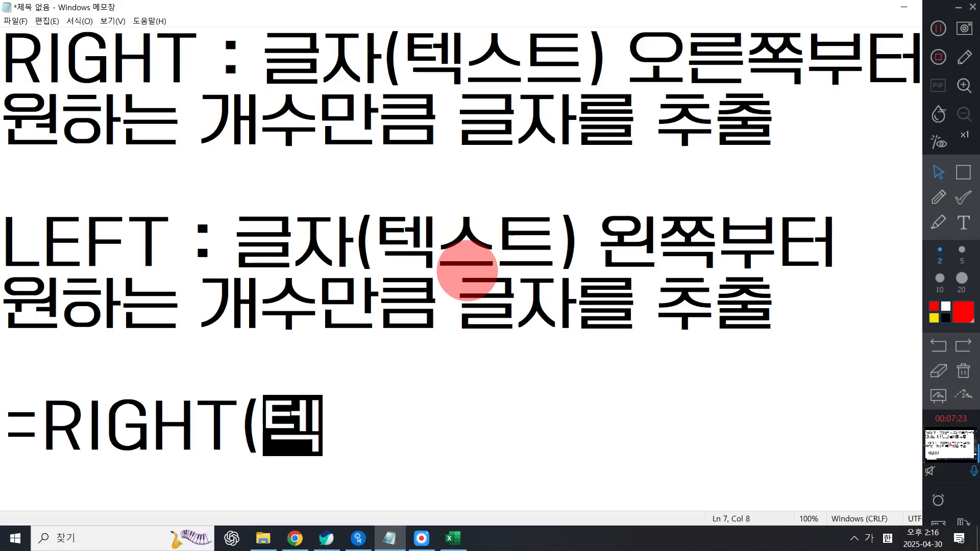
text(스트,추출개수))
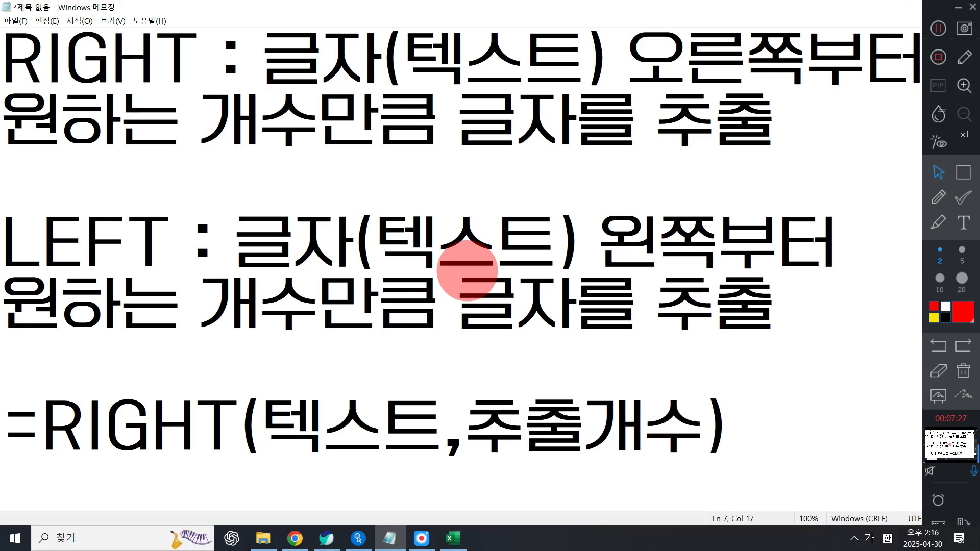
- Start an example line directly below the RIGHT syntax line with "=RIGHT"
key(Return)
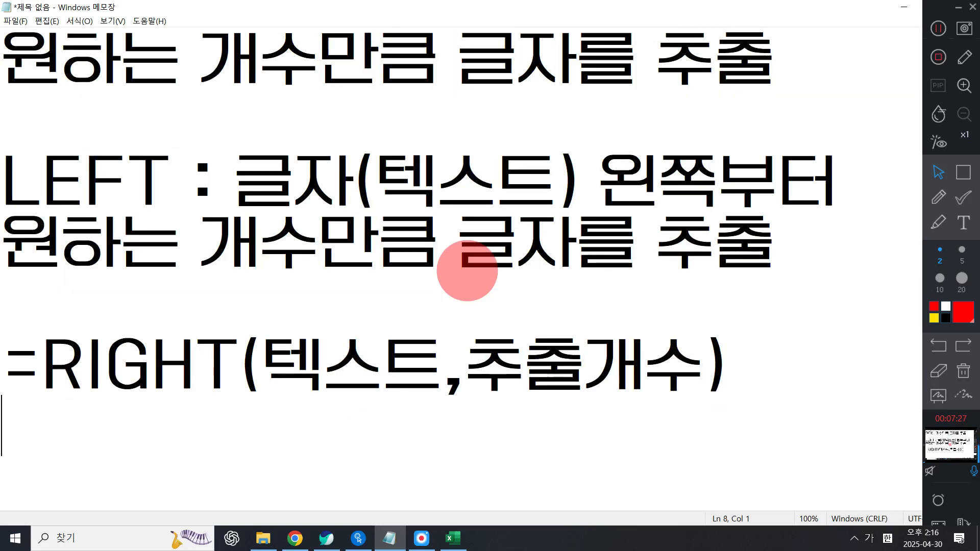
text(=)
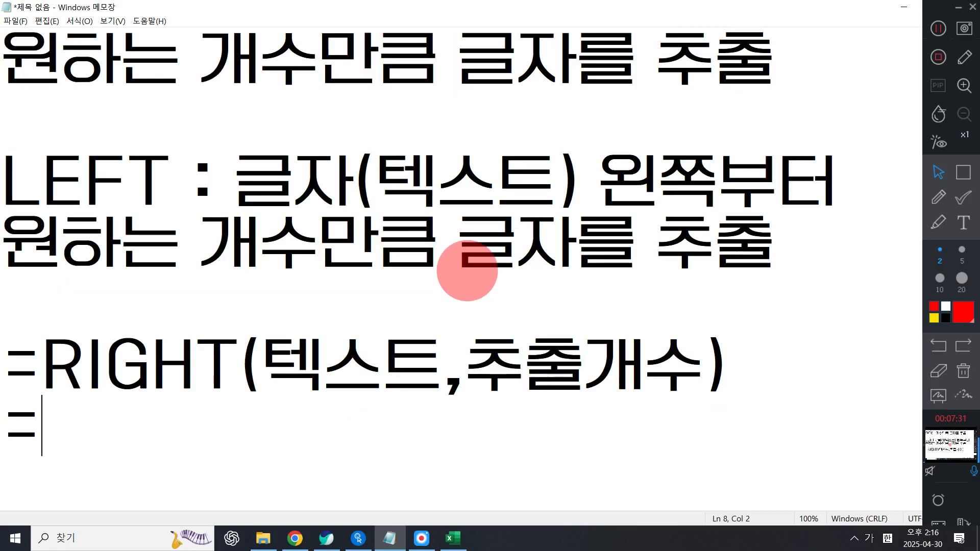
text(가)
key(BackSpace)
key(Hangul)
text(RIGHT)
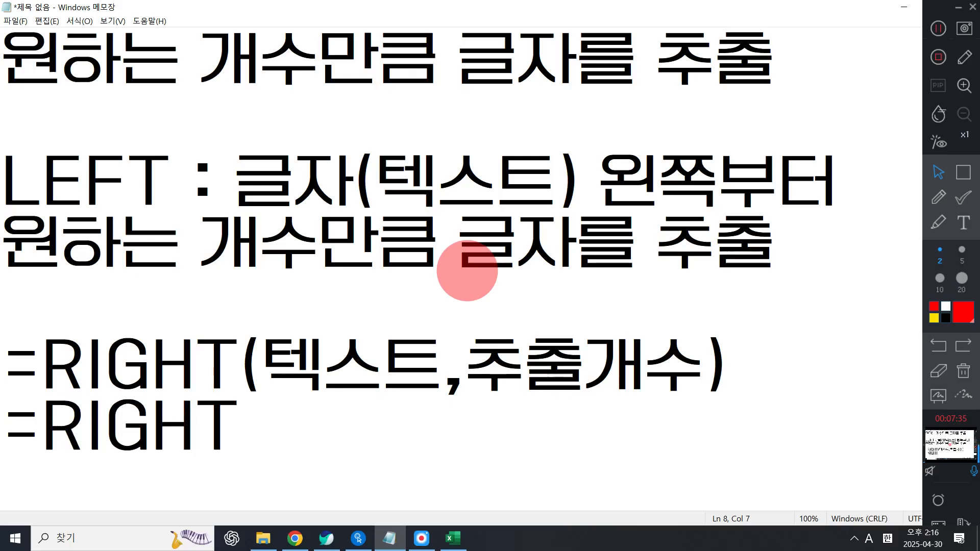
- Complete the RIGHT example with the arguments "(안녕하세요,2)" and begin a new line below it
text((DK)
key(BackSpace)
key(BackSpace)
key(Hangul)
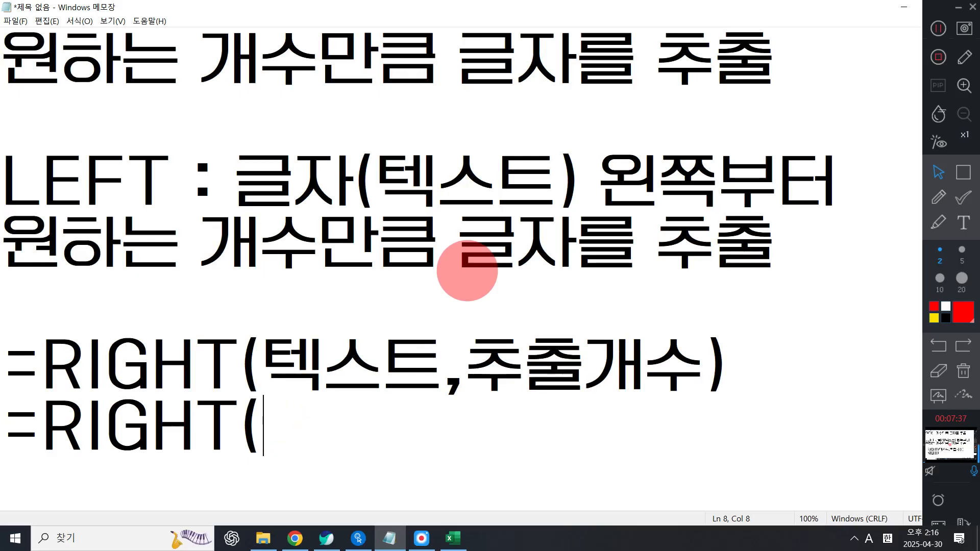
text(안녕하세요,)
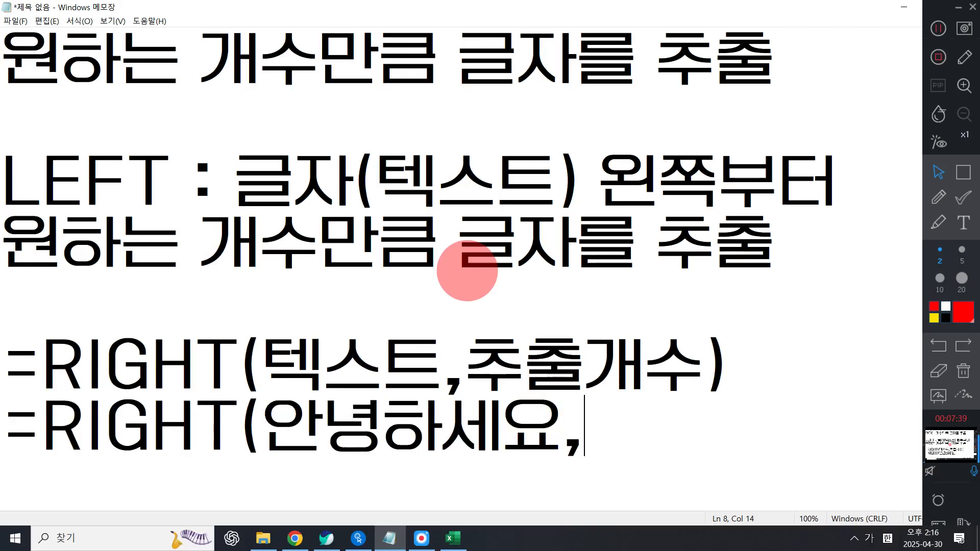
text(2))
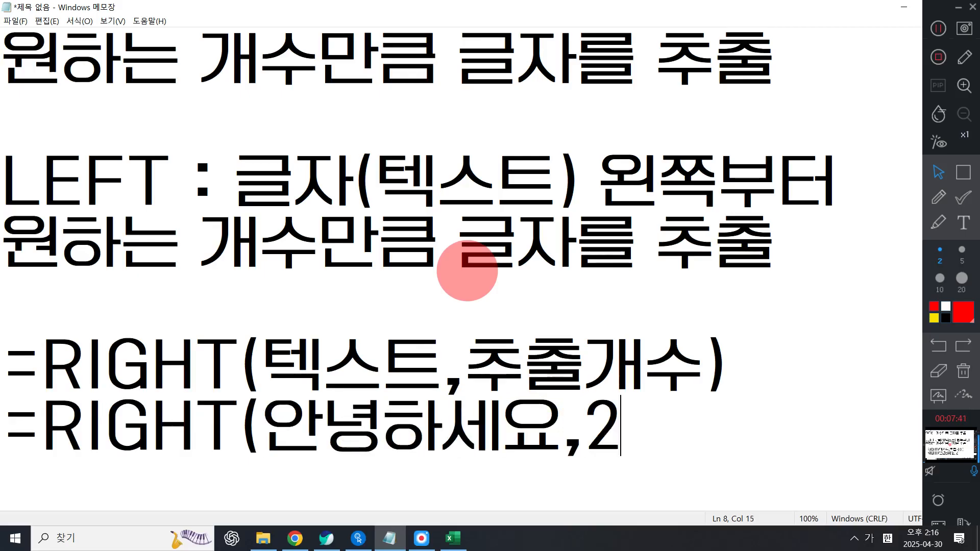
key(Return)
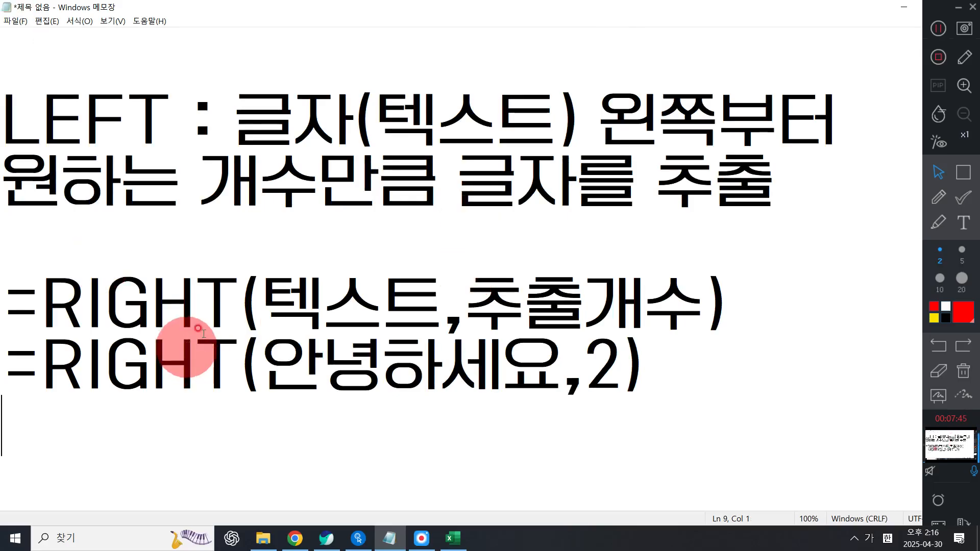
- Highlight the count 2 in the RIGHT example and append its result "=세요" at the end of that line
drag(273, 370, 603, 360)
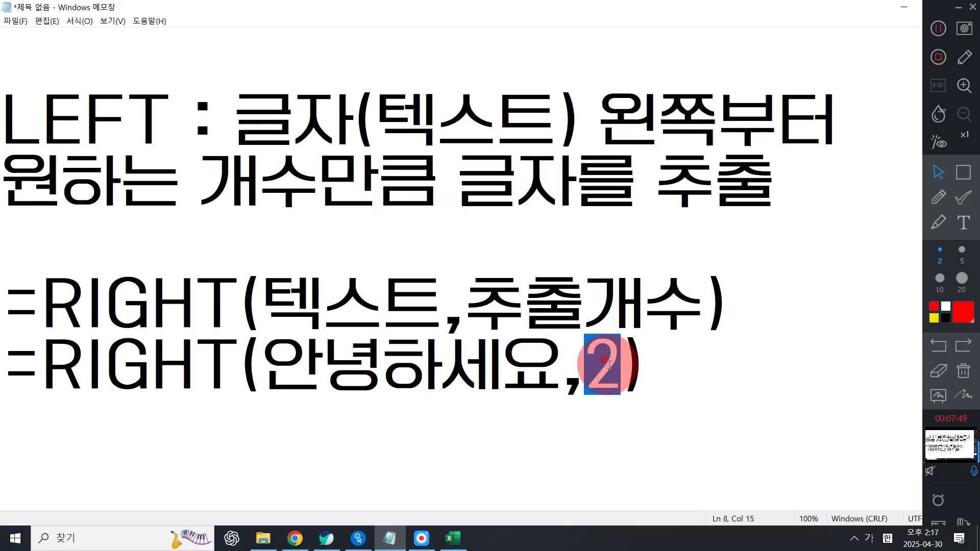
click(663, 366)
text(=)
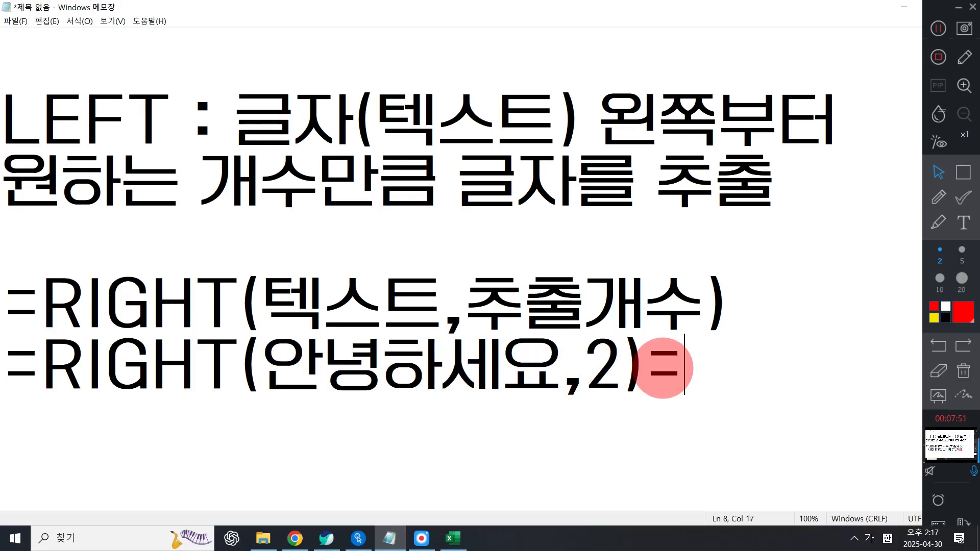
text(세요)
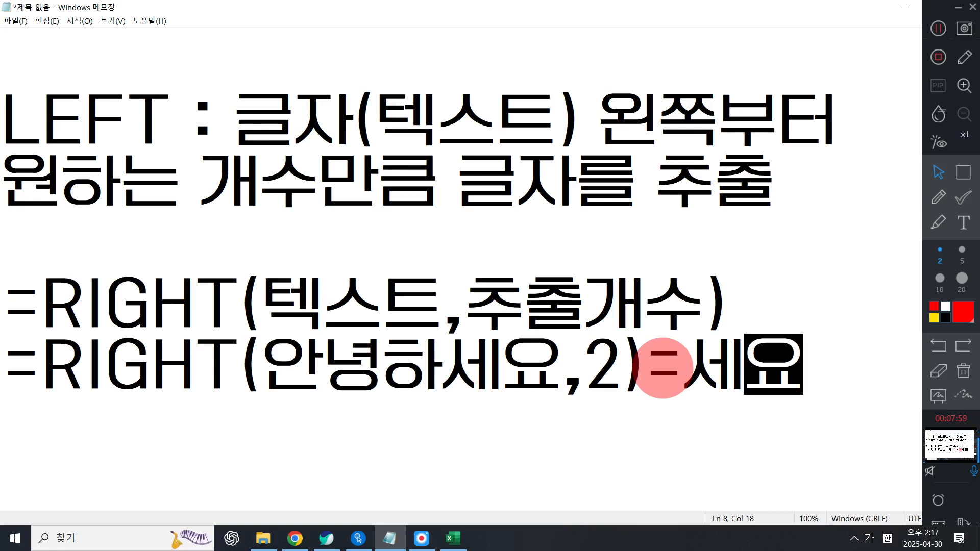
- Write the LEFT example "=LEFT(안녕하세요,2)=안녕" on the line below the RIGHT example
key(Return)
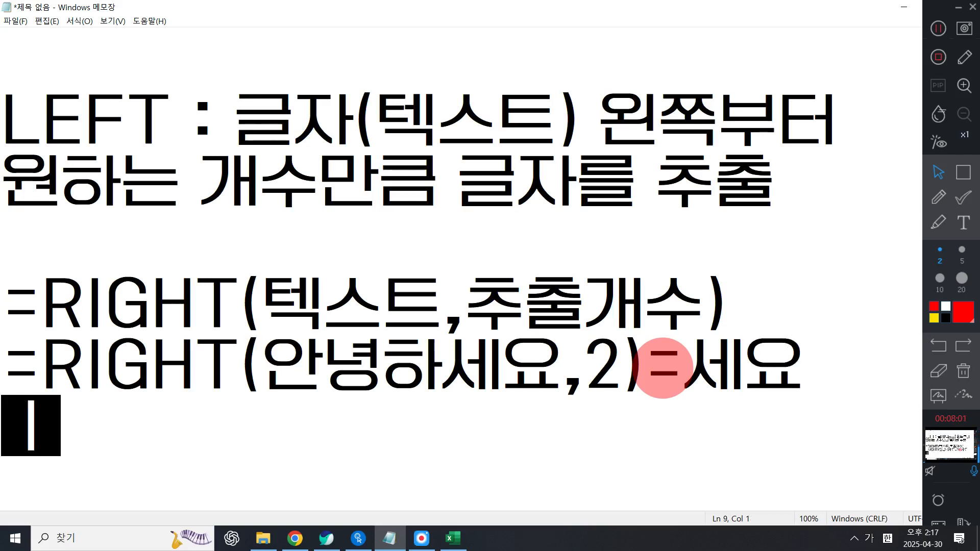
text(=)
key(Hangul)
text(LEF)
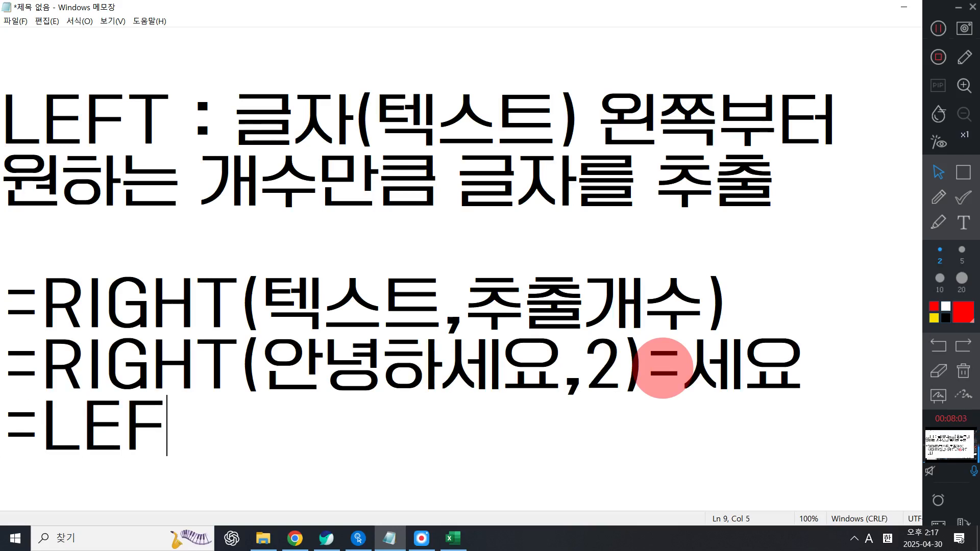
text(T()
key(Hangul)
text(안녕하세요ㅓ)
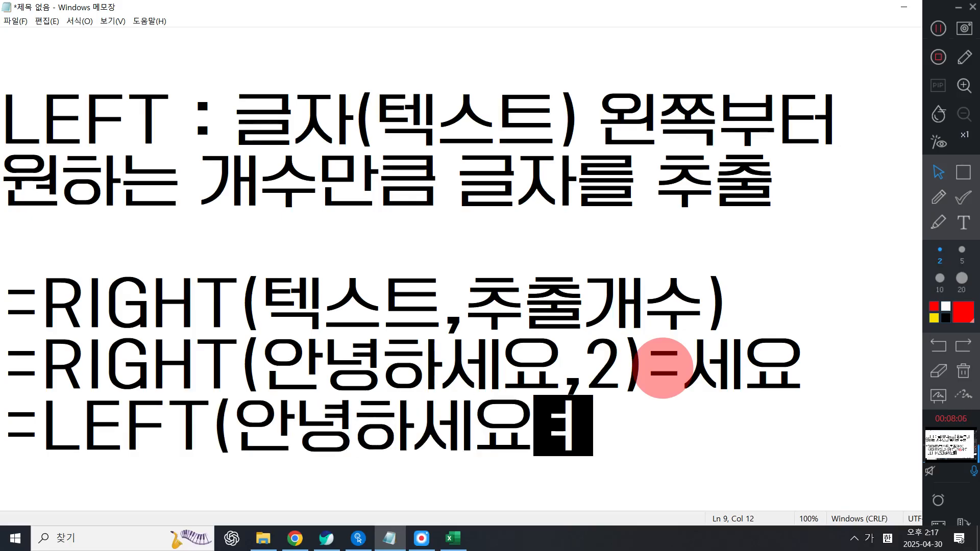
key(BackSpace)
text(,2))
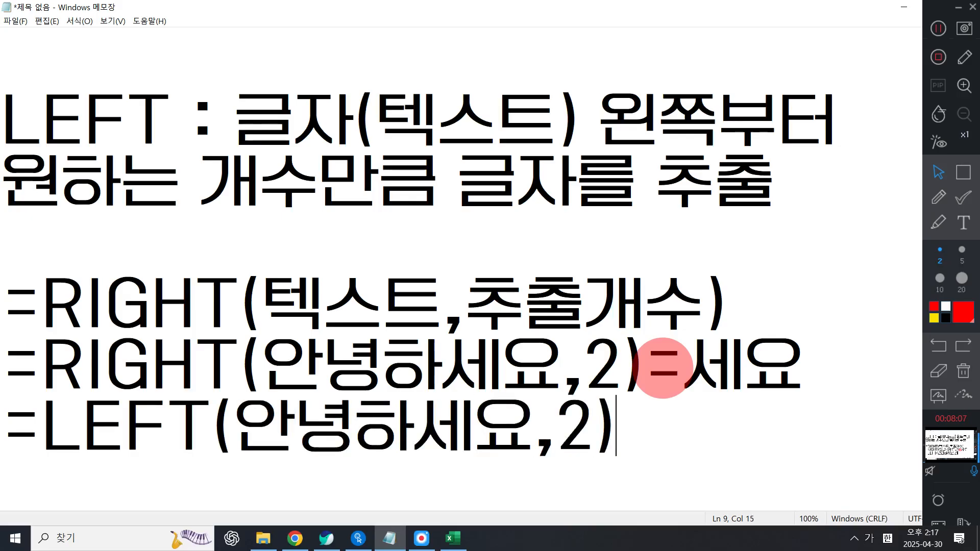
text(=안녕)
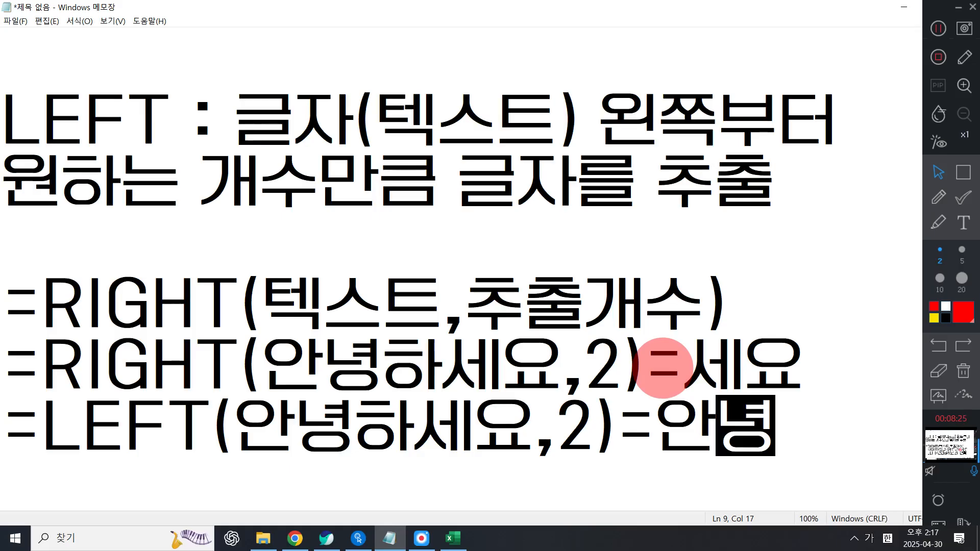
- Insert several blank lines below the LEFT example
key(Return)
key(Return)
key(Return)
key(Return)
key(Return)
key(Return)
key(Return)
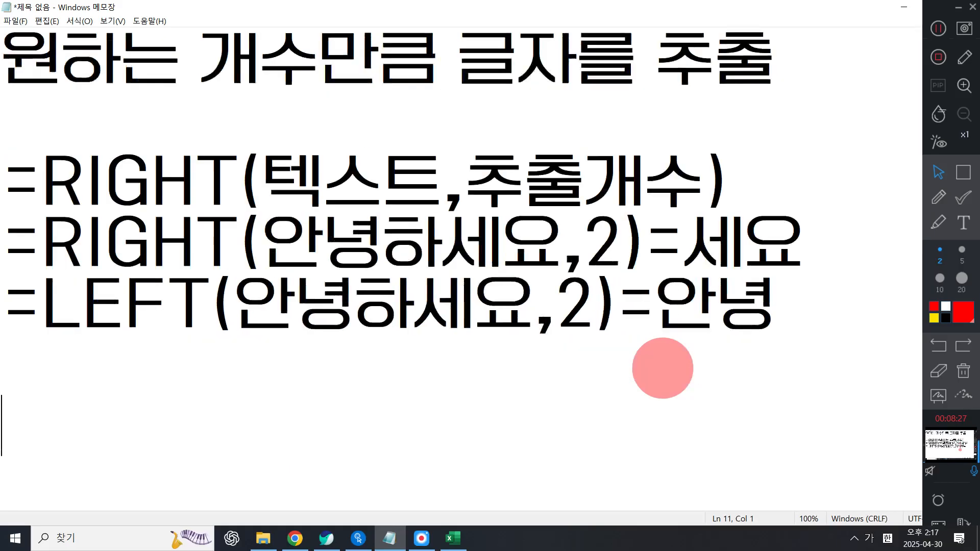
- Review the LEFT description together with the RIGHT and LEFT syntax and example lines
key(Up)
key(Up)
key(Up)
key(Up)
key(Up)
key(Up)
key(Up)
key(Up)
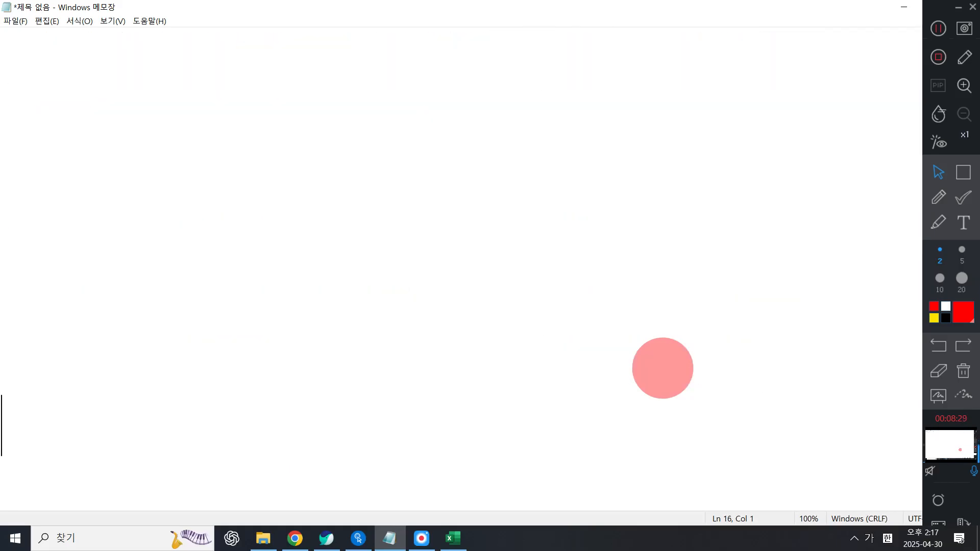
key(Up)
key(Up)
key(Up)
key(Up)
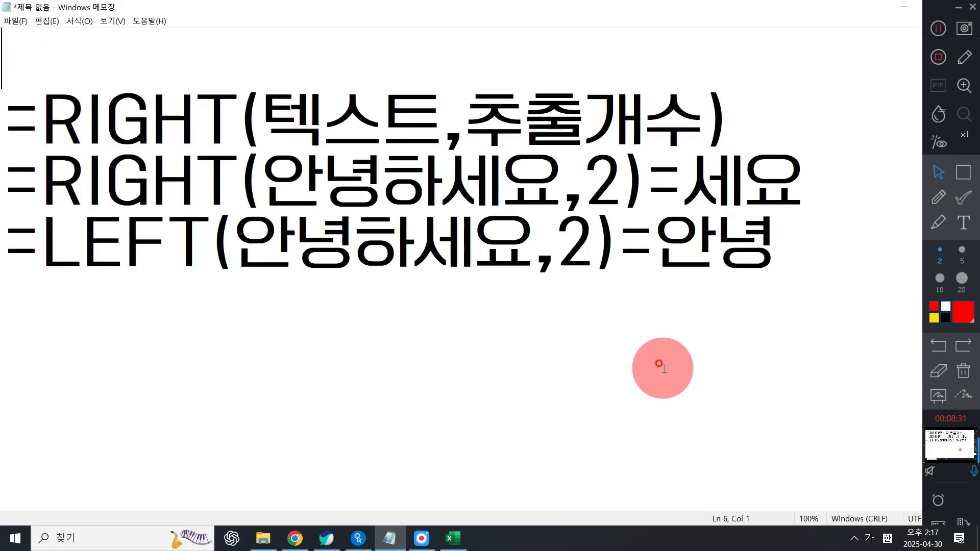
key(Up)
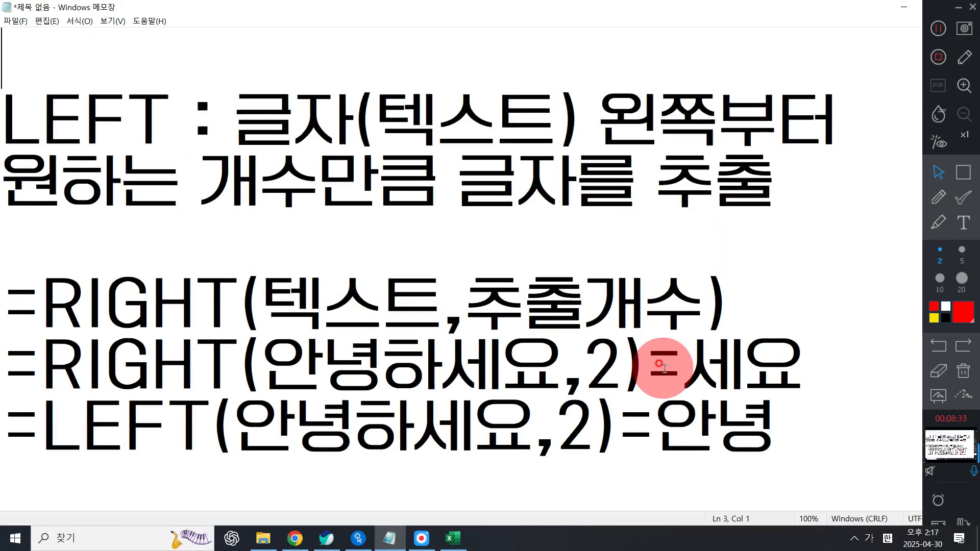
key(Down)
key(Down)
key(Down)
key(Down)
key(Down)
key(Down)
key(Down)
key(Down)
key(Down)
key(Down)
key(Down)
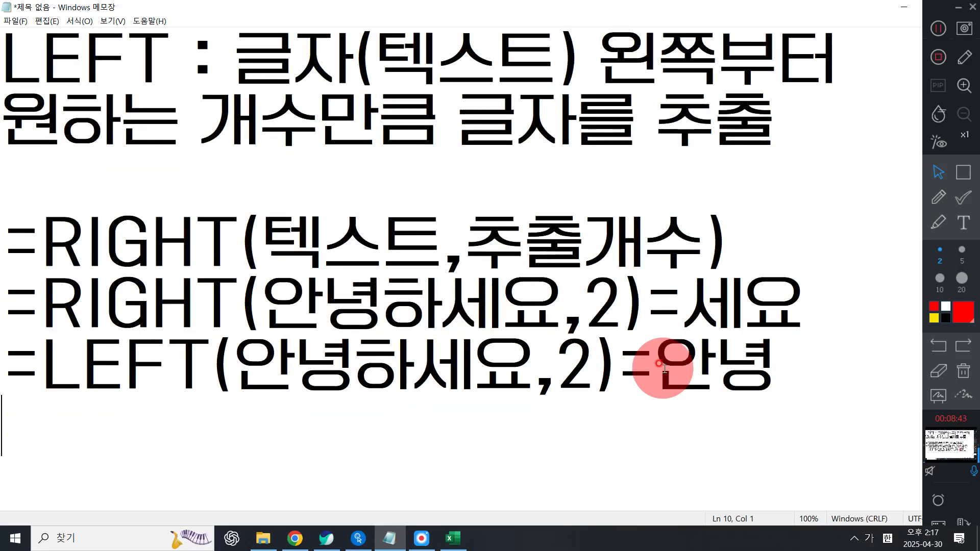
key(Down)
key(Down)
key(Up)
key(Up)
key(Up)
key(Up)
key(Up)
key(Up)
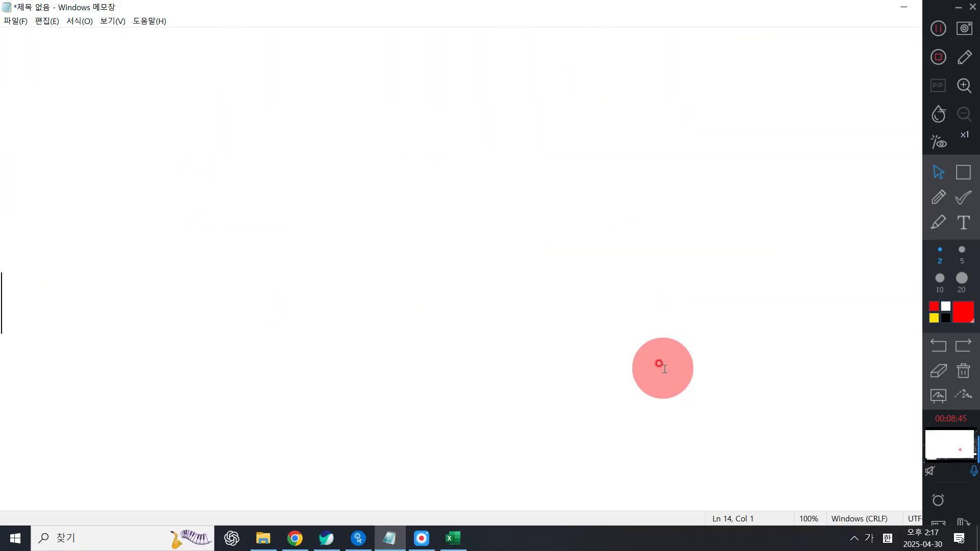
key(Down)
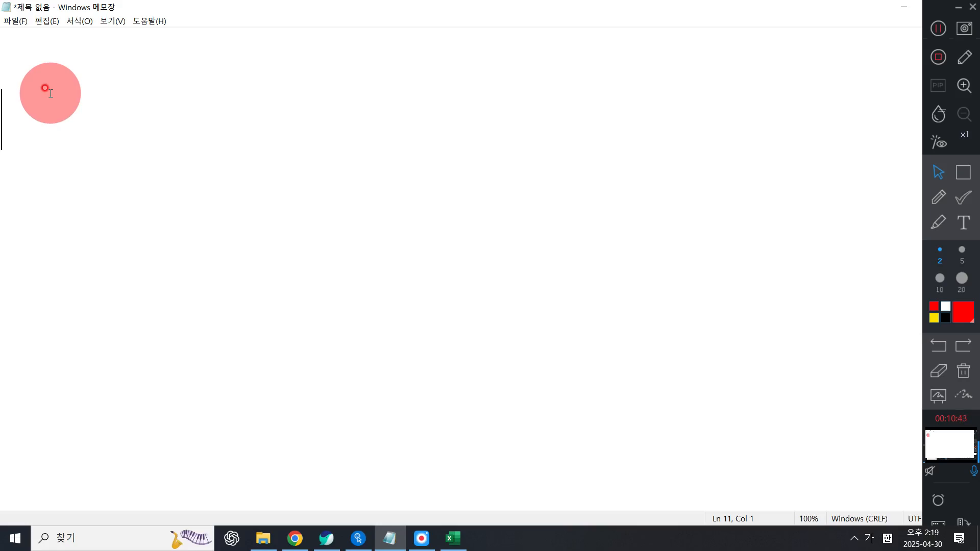
- Write the function name "CHOOSE" in the blank area below the RIGHT and LEFT notes
scroll(268, 164, up, 4)
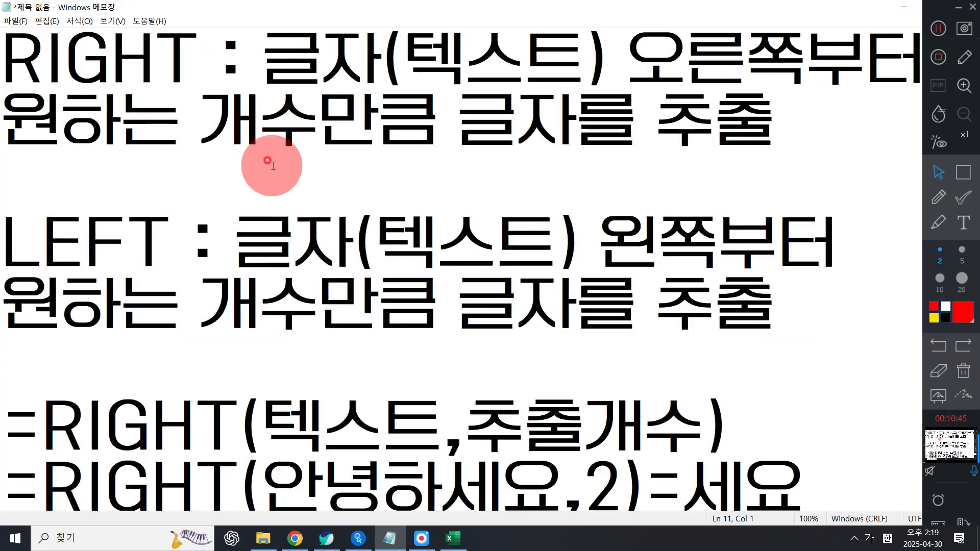
scroll(269, 164, down, 2)
scroll(161, 190, down, 1)
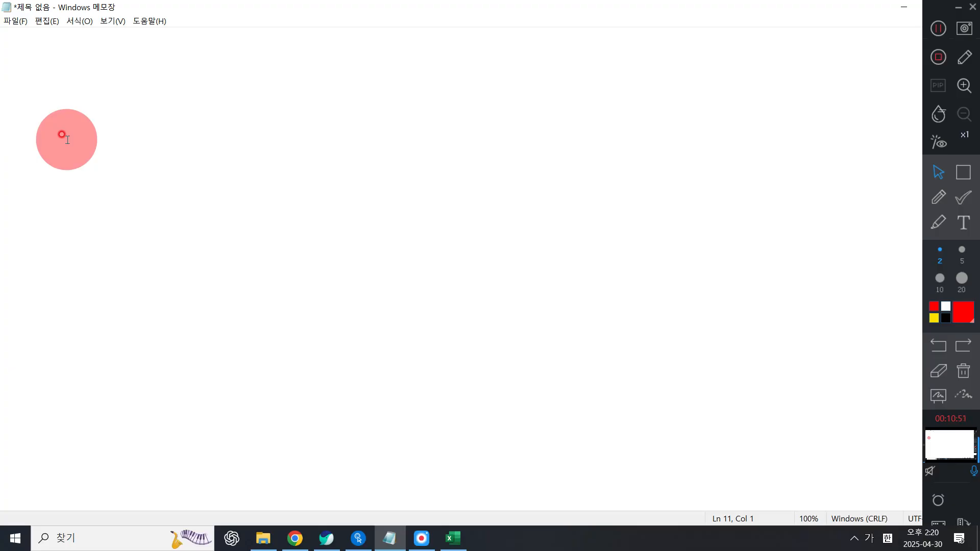
text(ㅊ)
key(BackSpace)
key(Hangul)
text(CHOOSE)
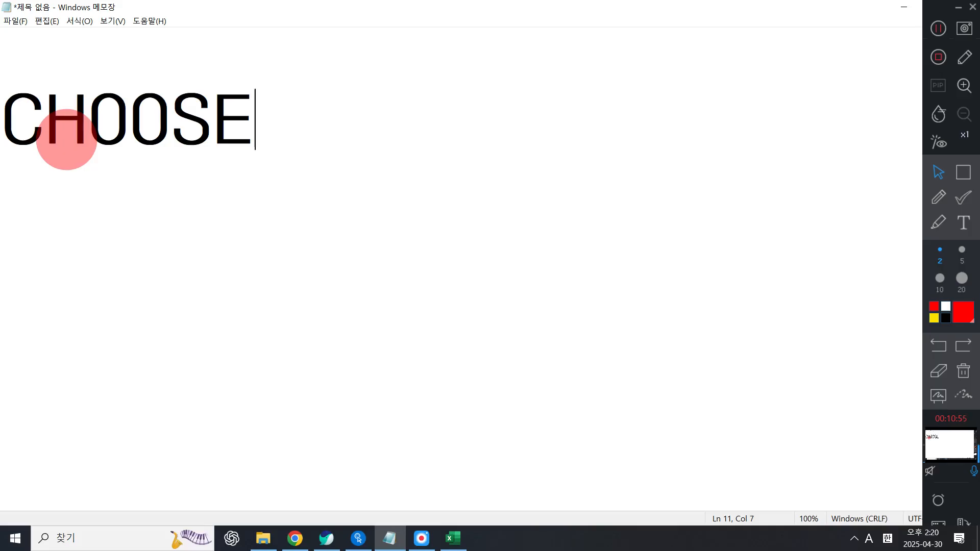
- Begin the CHOOSE description with " : 숫자에 원하는 글자를" and continue onto the following line
text( : T)
key(Hangul)
text(ㅅ)
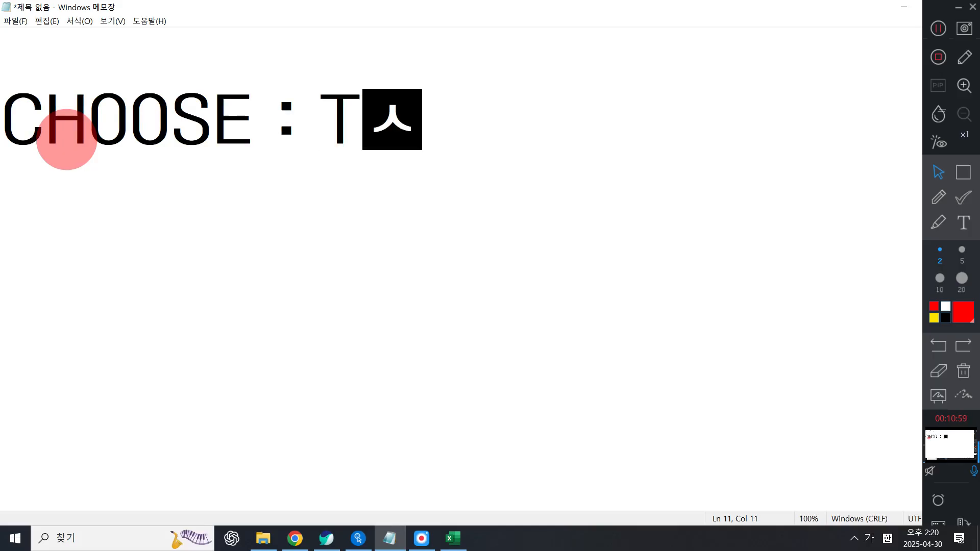
key(BackSpace)
key(BackSpace)
text(숫자에 원한)
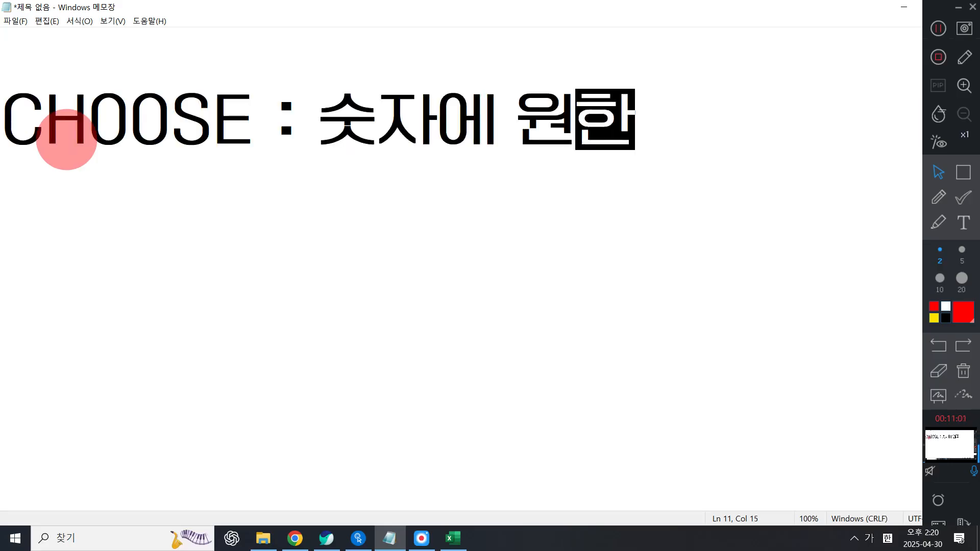
text(하는글자)
key(BackSpace)
key(BackSpace)
text(글)
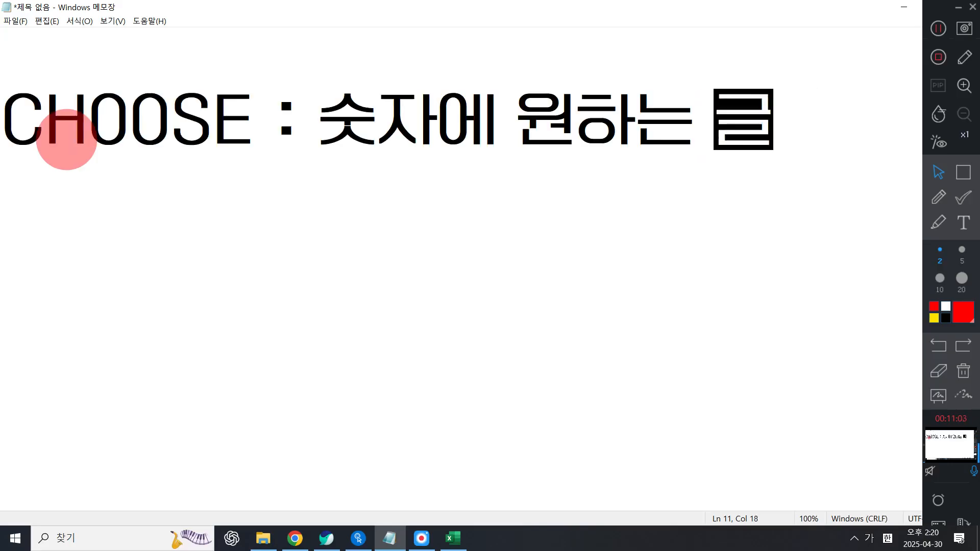
text(자를)
key(Return)
text(대입을 ㅎ)
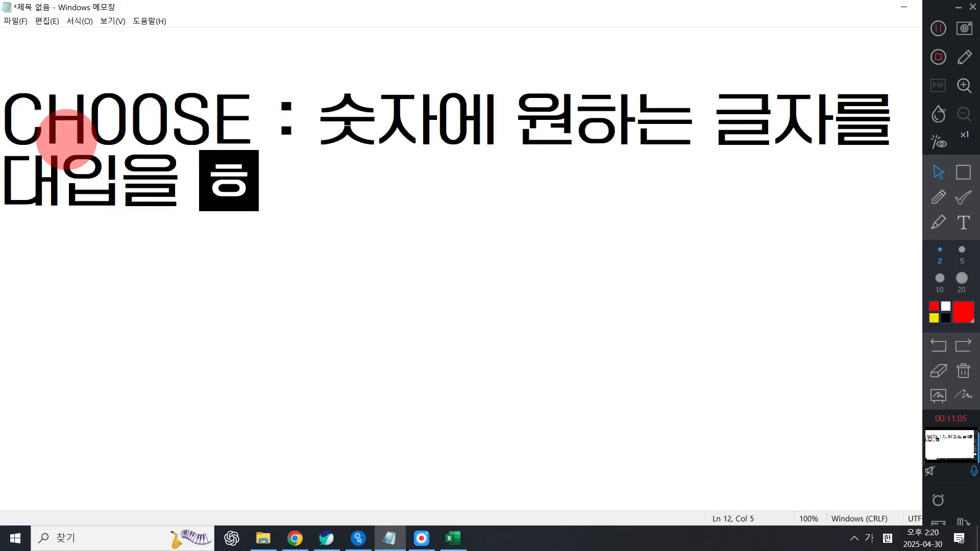
text(ㅐ주는)
key(BackSpace)
key(BackSpace)
key(BackSpace)
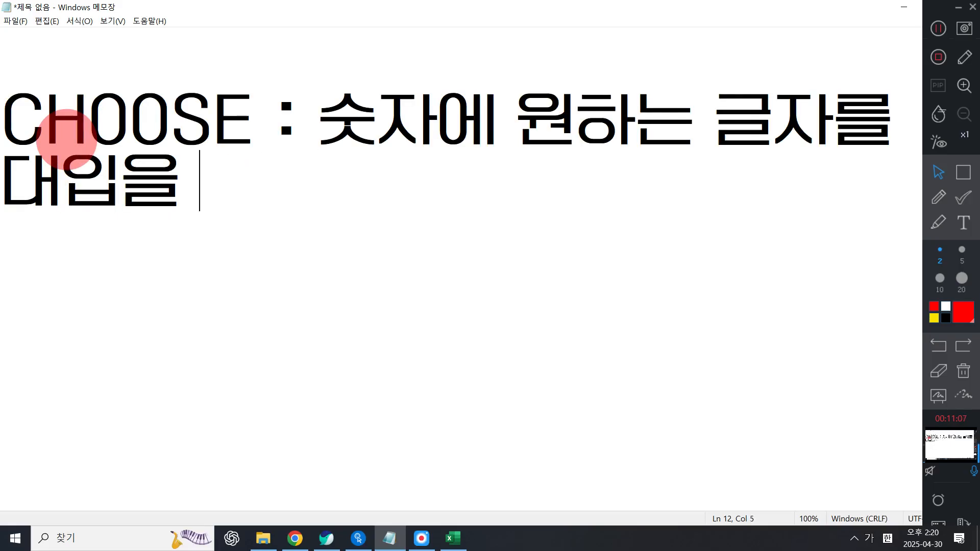
key(BackSpace)
key(BackSpace)
key(BackSpace)
key(BackSpace)
- Finish the CHOOSE description on its second line with "넣어주는 함수"
text(넣)
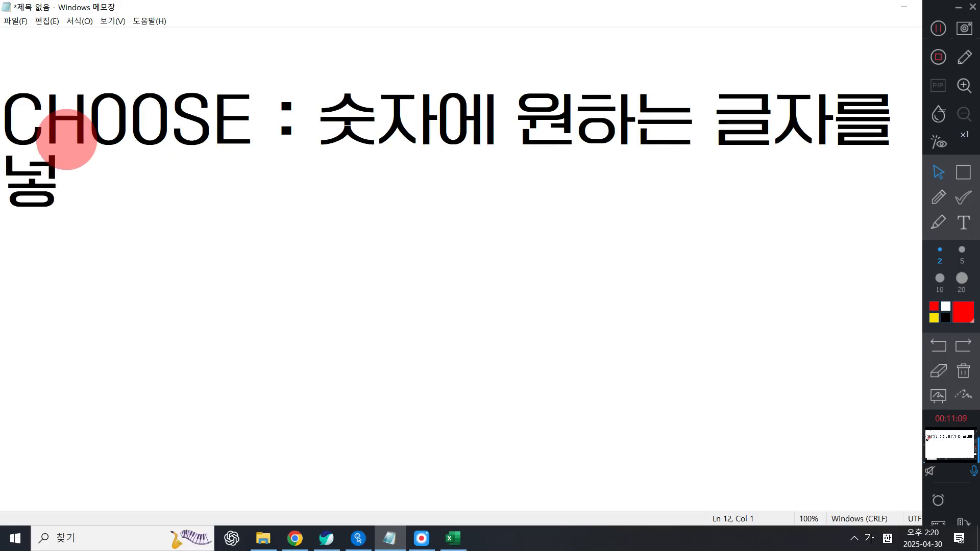
text(어주는 함)
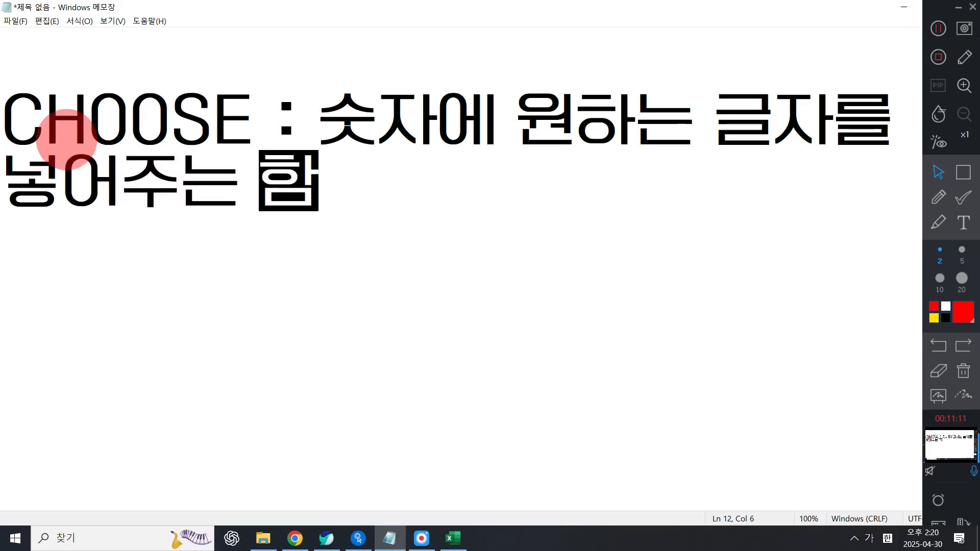
text(수)
- Add the number-to-text example "1 : 감자" below the CHOOSE description and begin another line
key(Return)
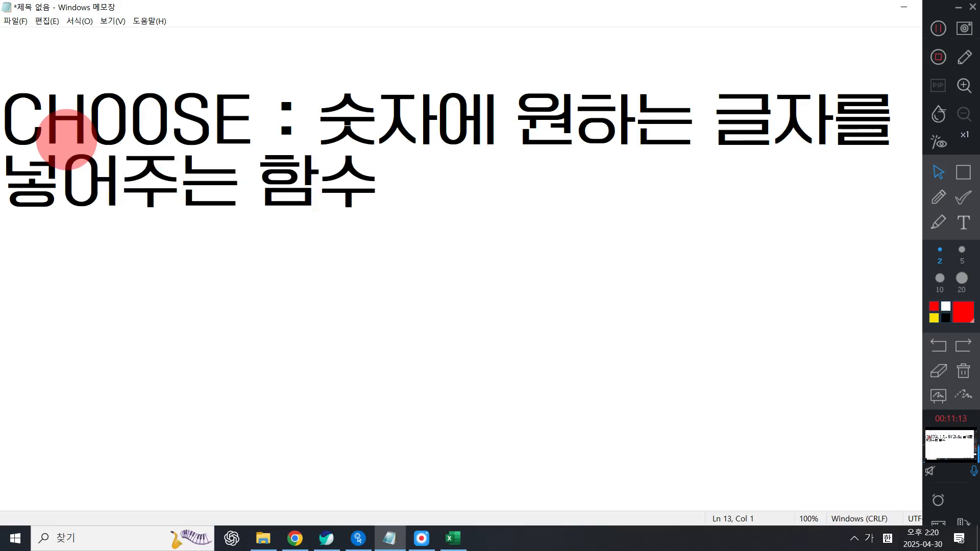
text(1 : )
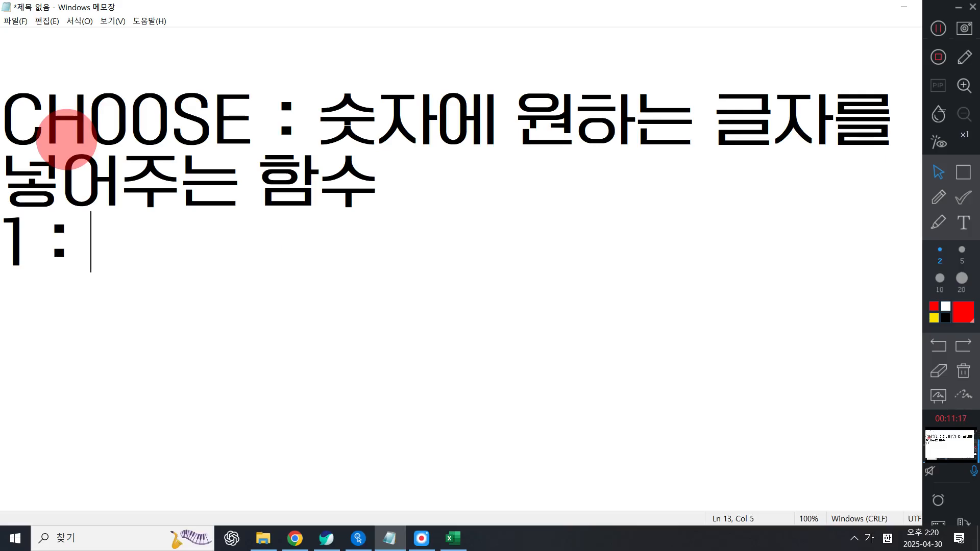
text(감자)
key(Return)
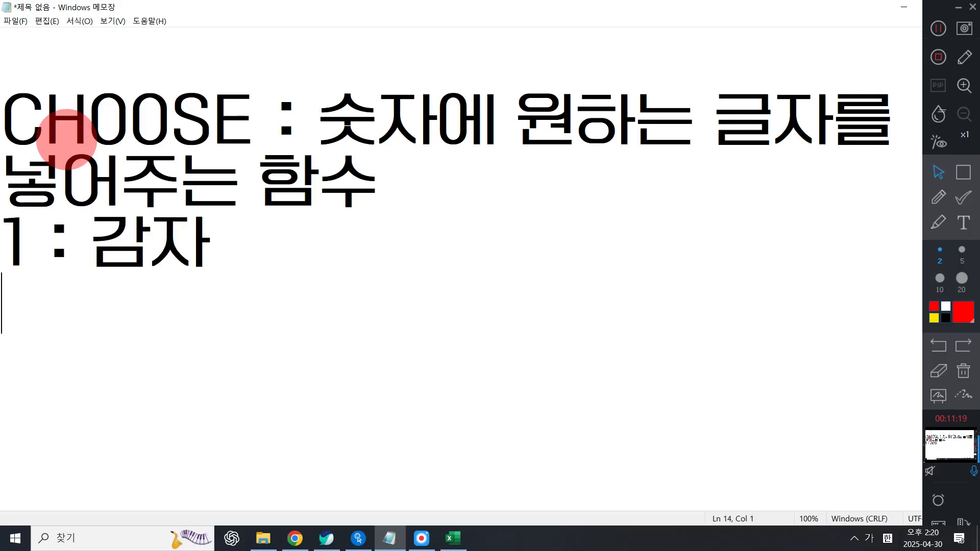
- Add the number-to-text examples "2 : 고구마" and "3 : 토마토" on separate lines below "1 : 감자"
text(2 : 고구마)
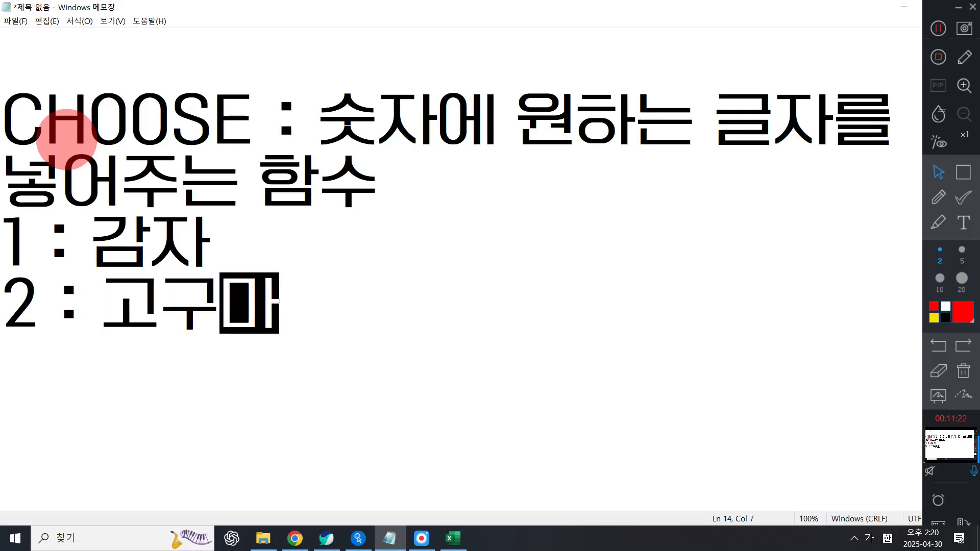
key(Return)
text(3 : )
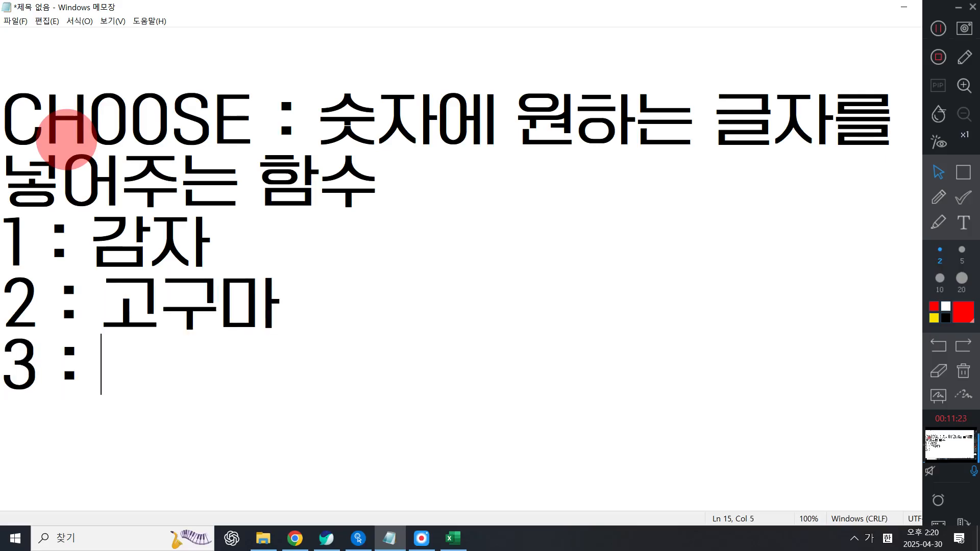
text(토마토)
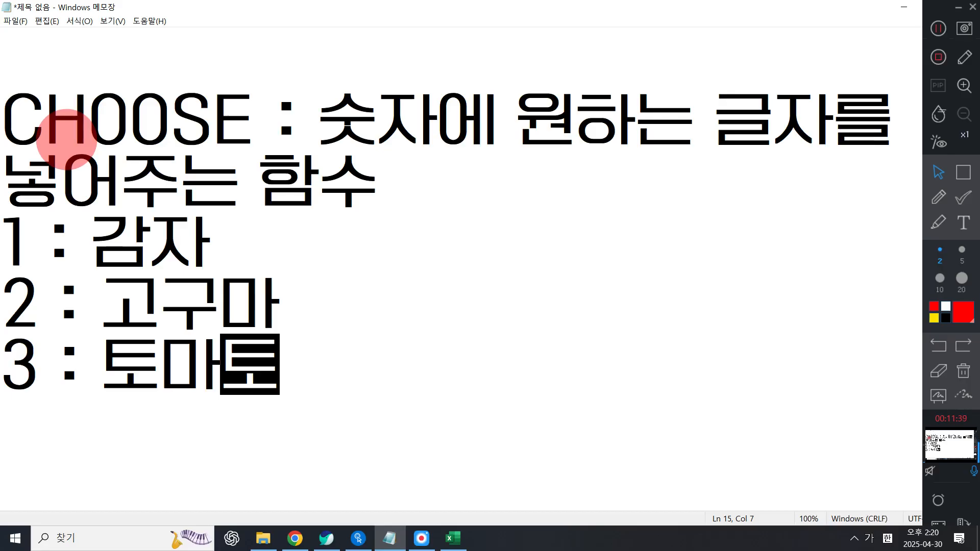
- Delete all three number-to-text example lines below the CHOOSE description, leaving an empty line there
key(BackSpace)
key(BackSpace)
key(BackSpace)
key(BackSpace)
key(BackSpace)
key(BackSpace)
key(BackSpace)
key(BackSpace)
key(BackSpace)
key(BackSpace)
key(BackSpace)
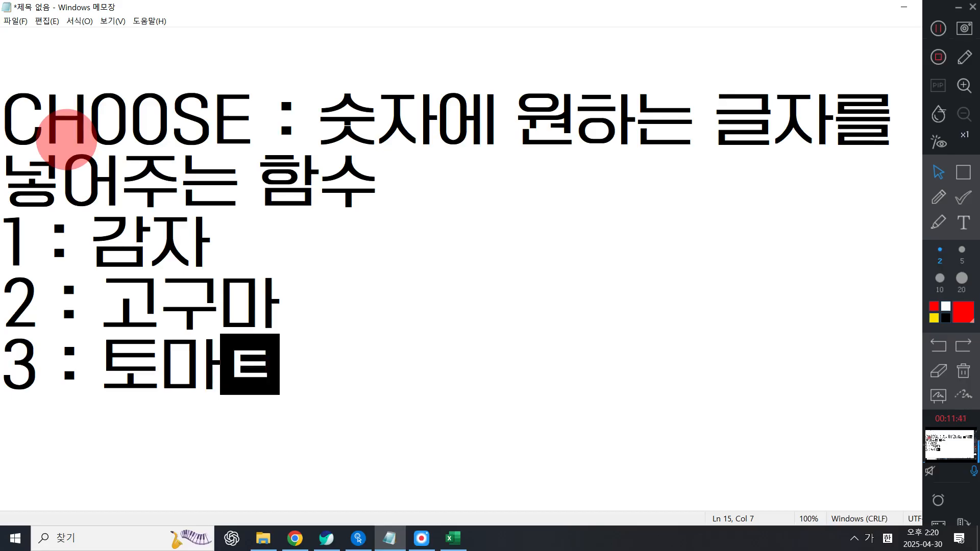
key(BackSpace)
key(BackSpace)
key(BackSpace)
key(BackSpace)
key(BackSpace)
key(BackSpace)
key(BackSpace)
key(BackSpace)
key(BackSpace)
key(BackSpace)
key(BackSpace)
key(BackSpace)
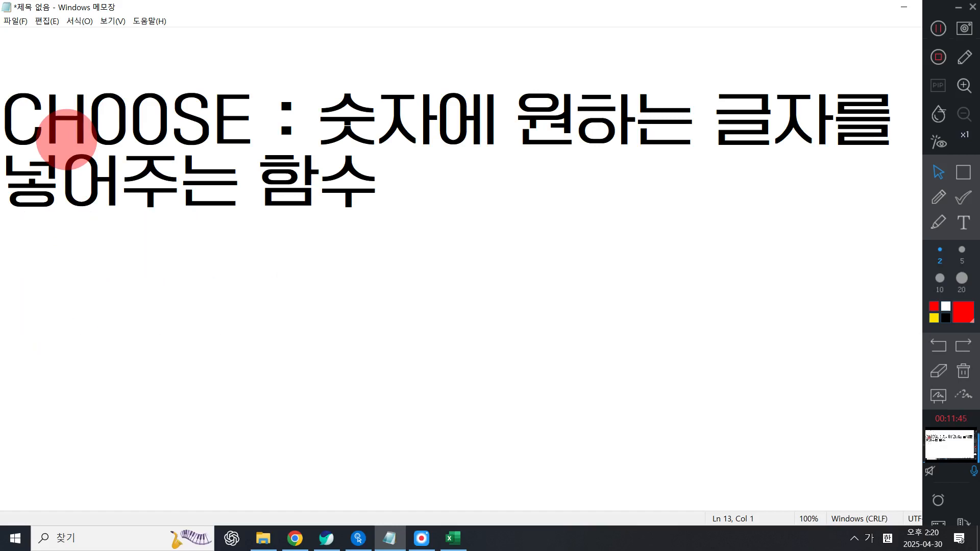
- Begin the CHOOSE syntax below its description with "=CHOOSE(숫자,"
text(=ㅊ)
key(BackSpace)
key(Hangul)
text(CU)
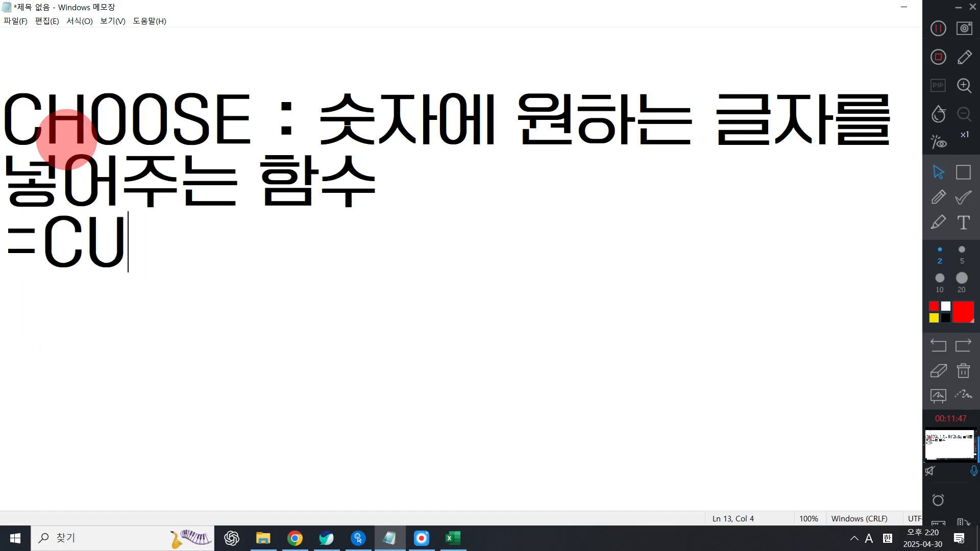
key(BackSpace)
text(HOOSE()
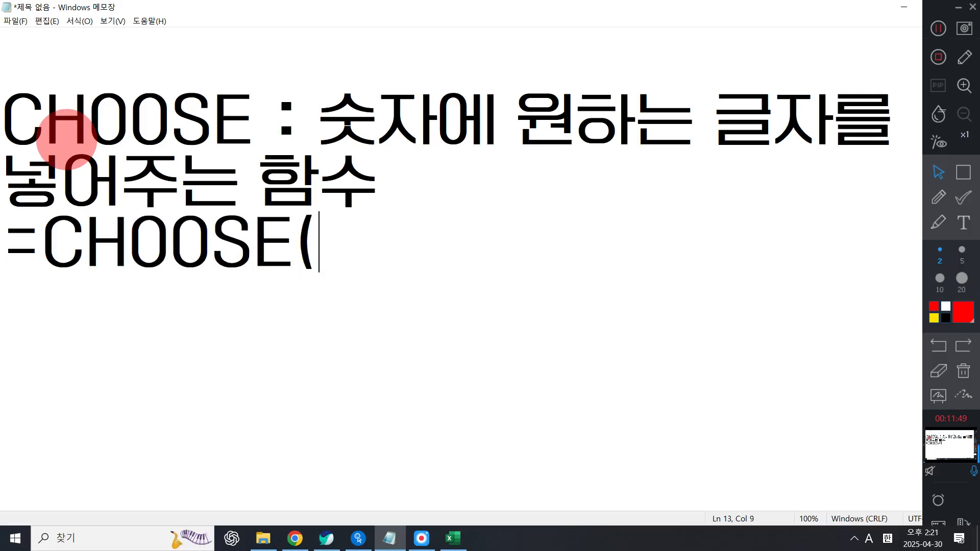
key(Hangul)
text(숫자,)
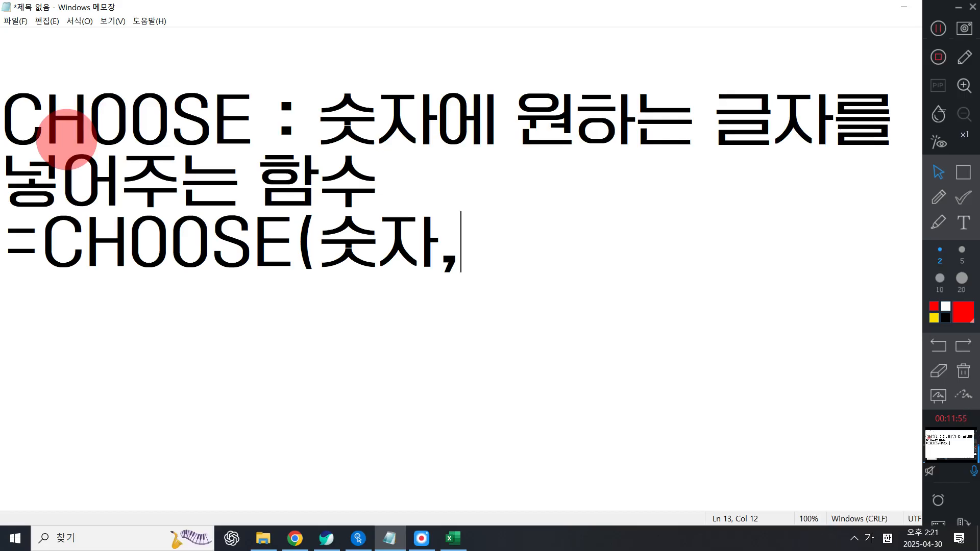
- Continue the CHOOSE syntax with the arguments "숫자1값,숫자2값" and start a new line
text(수자1)
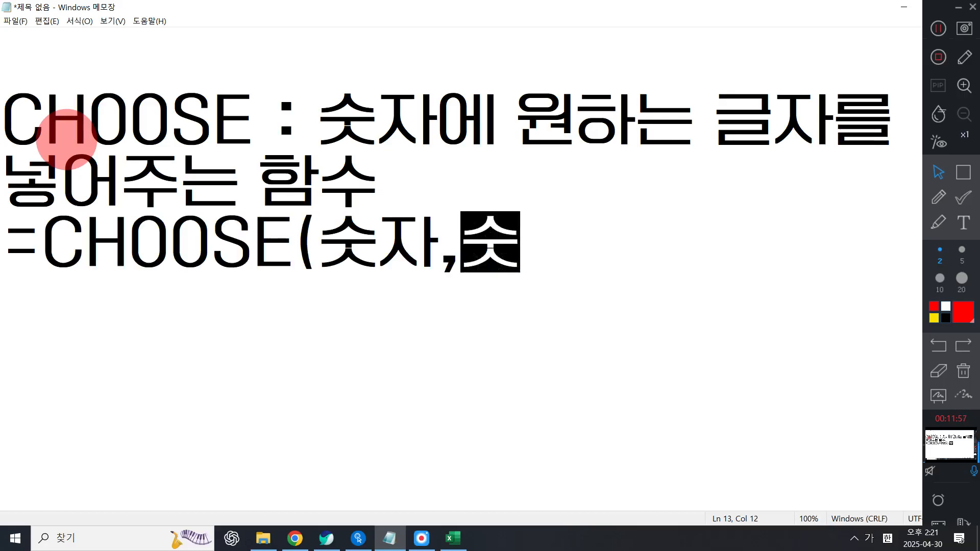
text(반화)
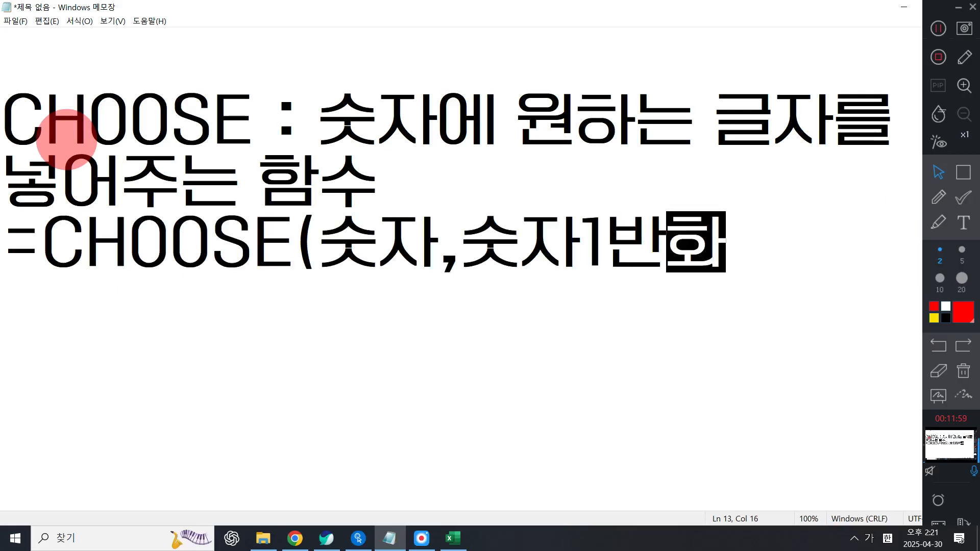
key(BackSpace)
key(BackSpace)
key(BackSpace)
text(ㅍ)
key(BackSpace)
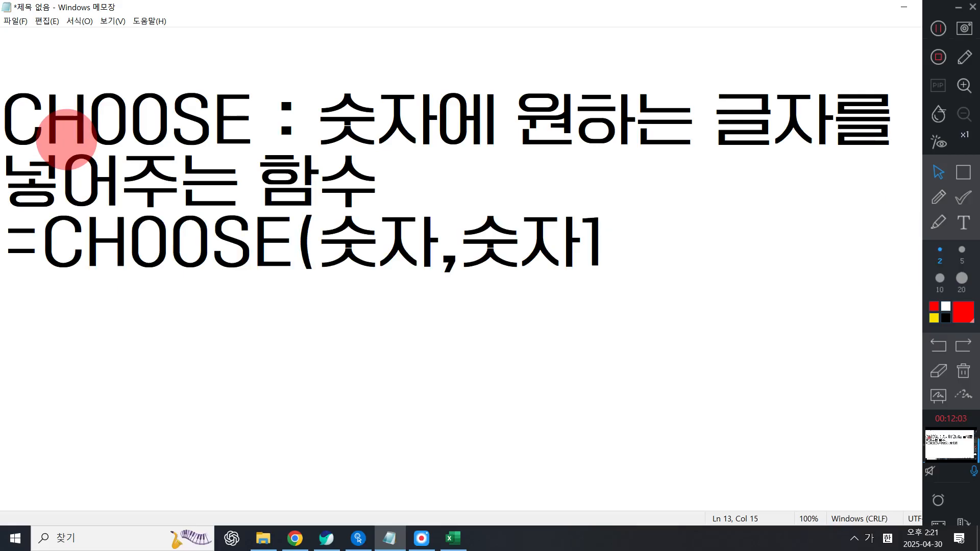
text(값,)
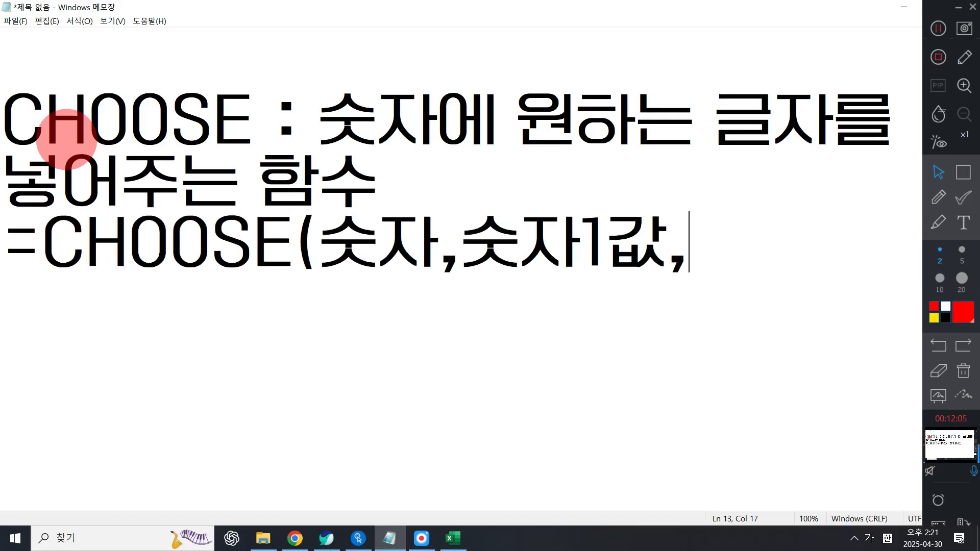
text(수ㅅ자2값)
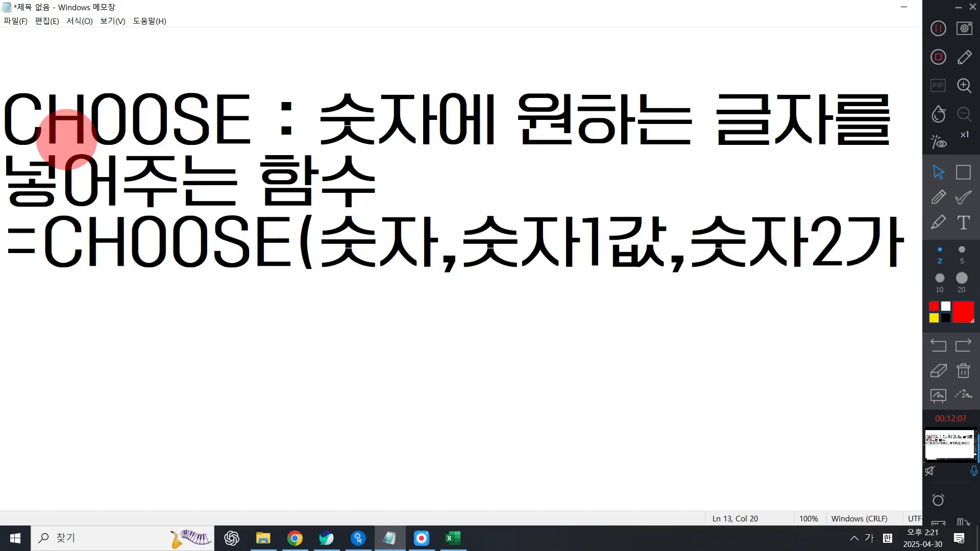
key(Return)
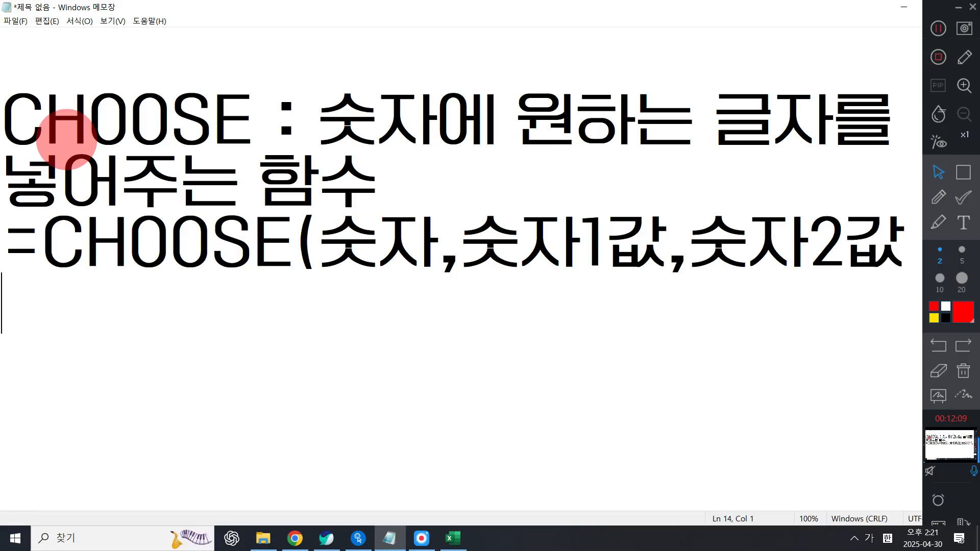
- Finish the CHOOSE syntax on its second line with "숫자3값,…)", inserting the ellipsis as a special character
text(ㅅㅜㅅ자3)
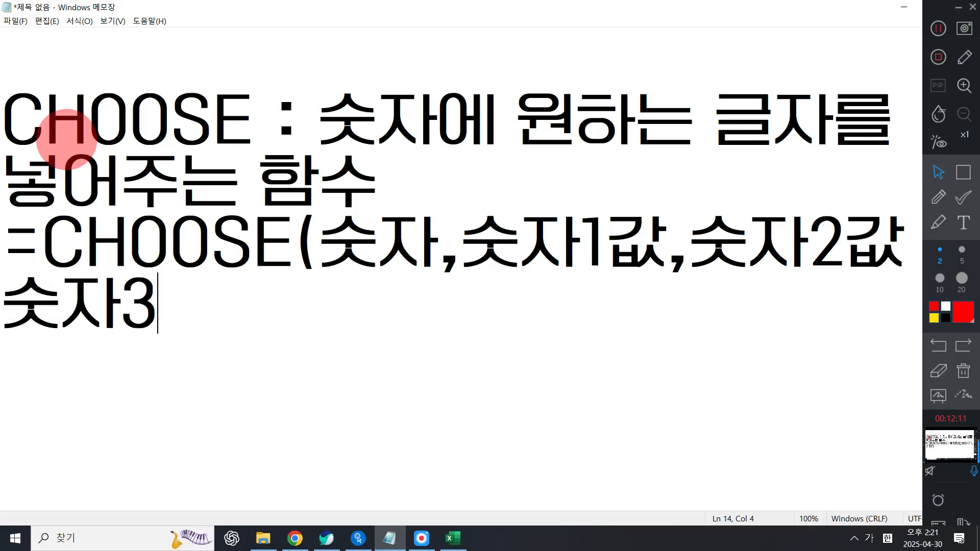
text(값,)
key(BackSpace)
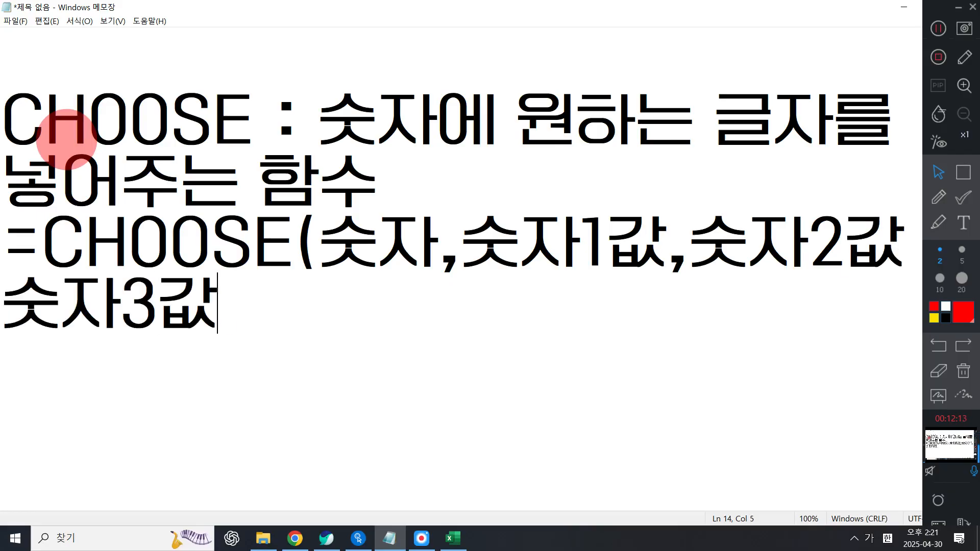
text(,)
key(Return)
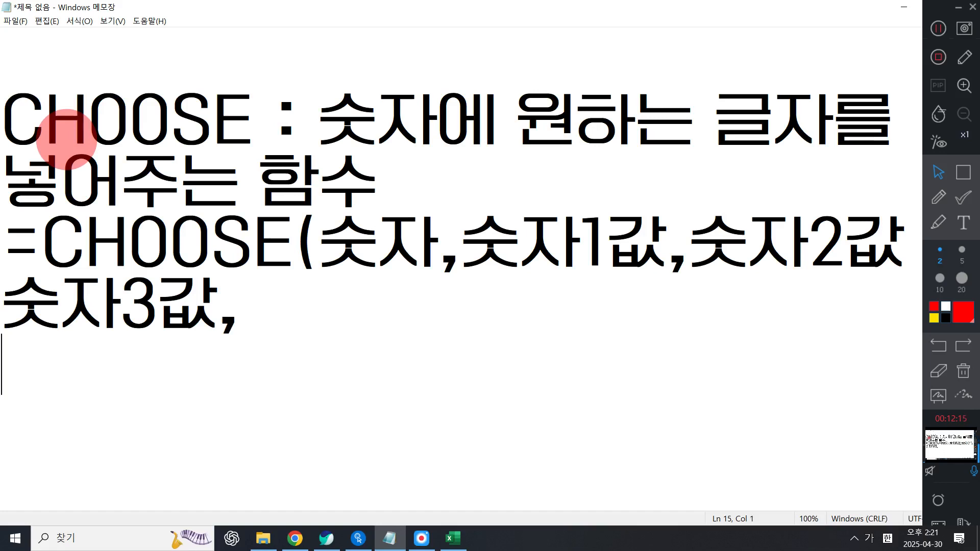
text(ㅁ)
key(BackSpace)
key(BackSpace)
text(ㄱ)
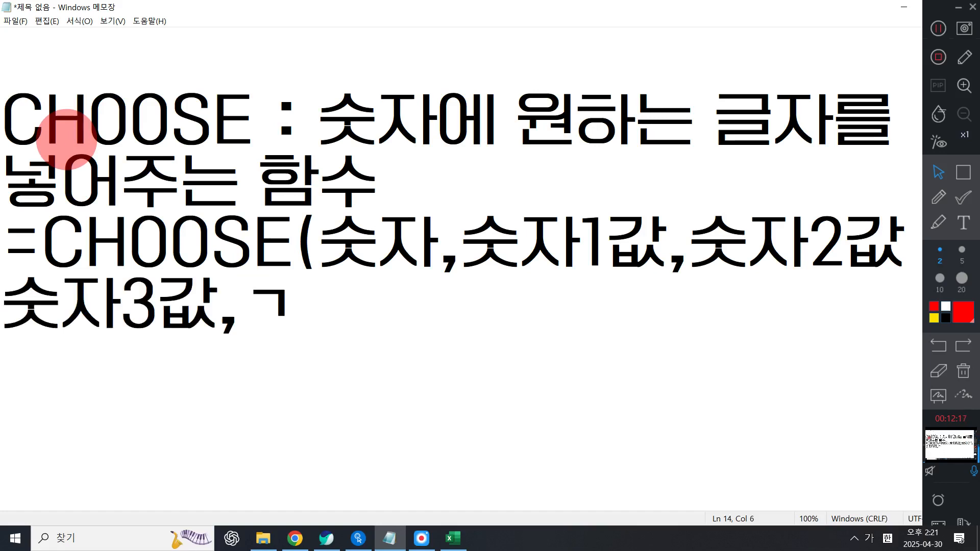
key(Hangul_Hanja)
key(Return)
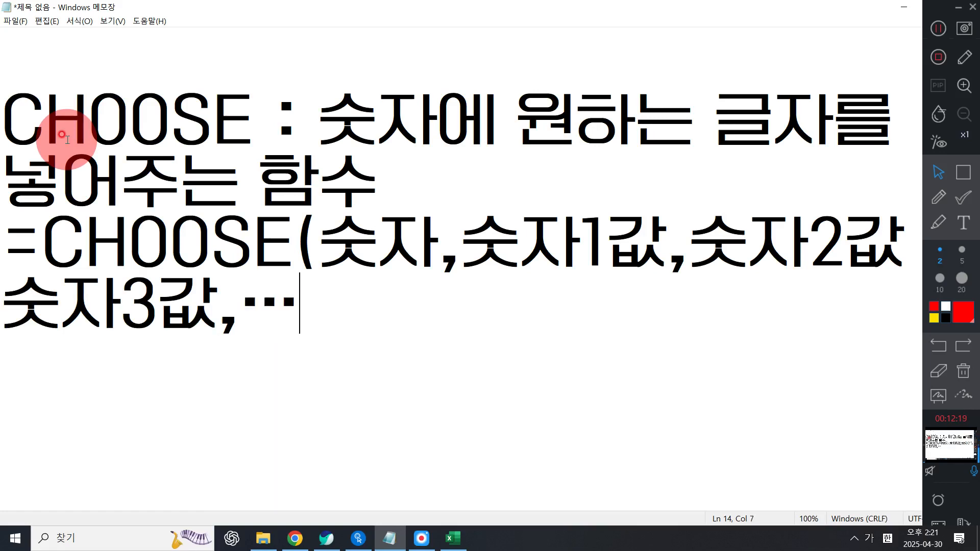
text())
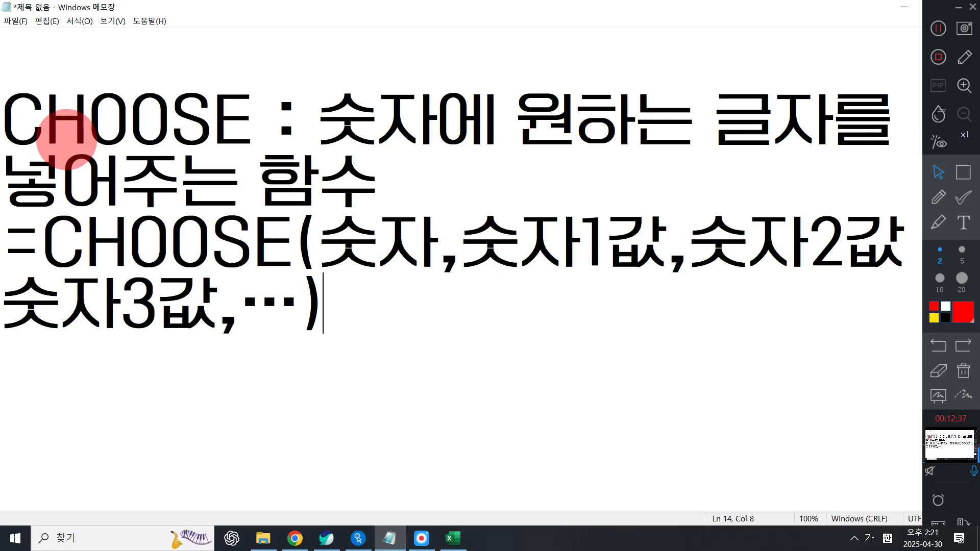
- Leave two blank lines below the CHOOSE syntax and write "게임코드의 마지막 값 1"
key(Return)
key(Return)
key(Return)
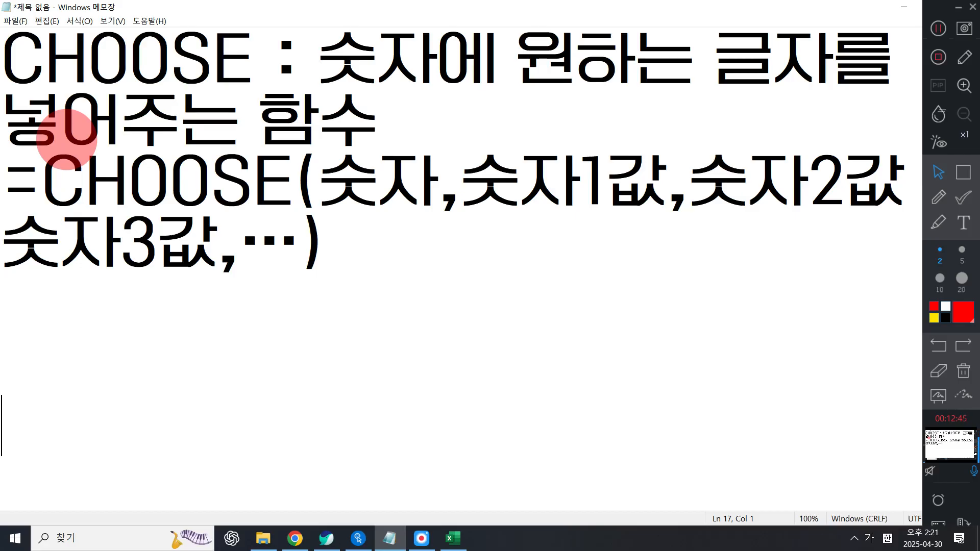
text(게임코드의 ㅁ)
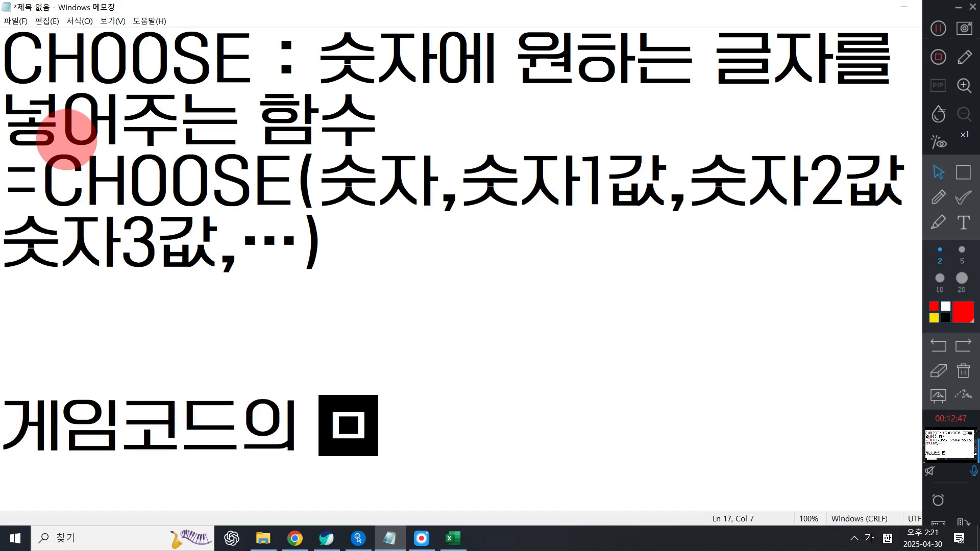
text(ㅏ지막 값 1)
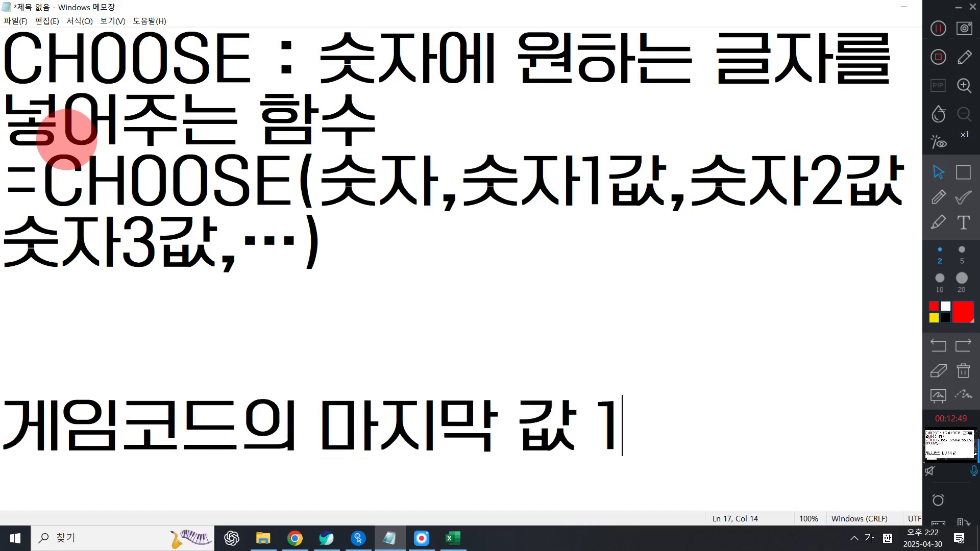
text(이면)
key(Return)
text(인)
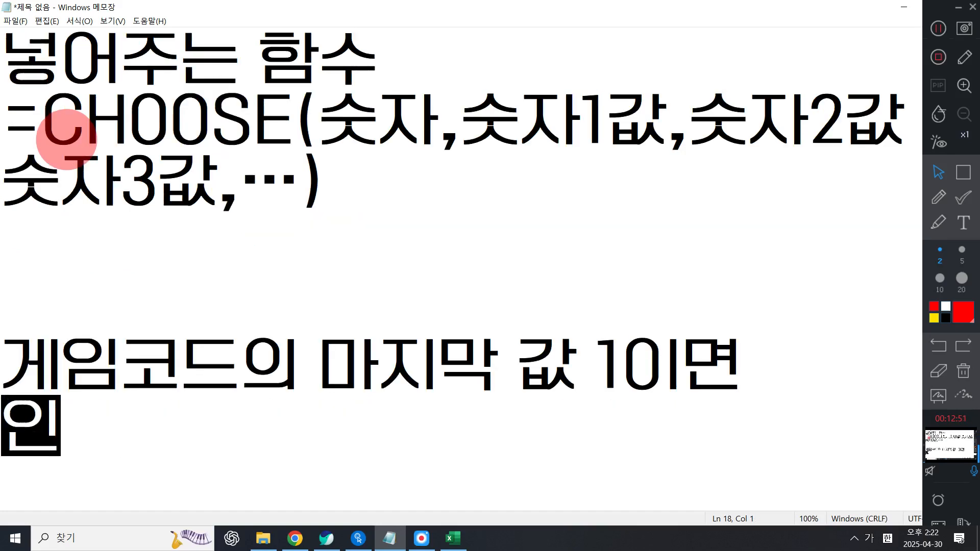
text(ㄱ)
key(BackSpace)
key(BackSpace)
key(BackSpace)
key(BackSpace)
key(BackSpace)
key(BackSpace)
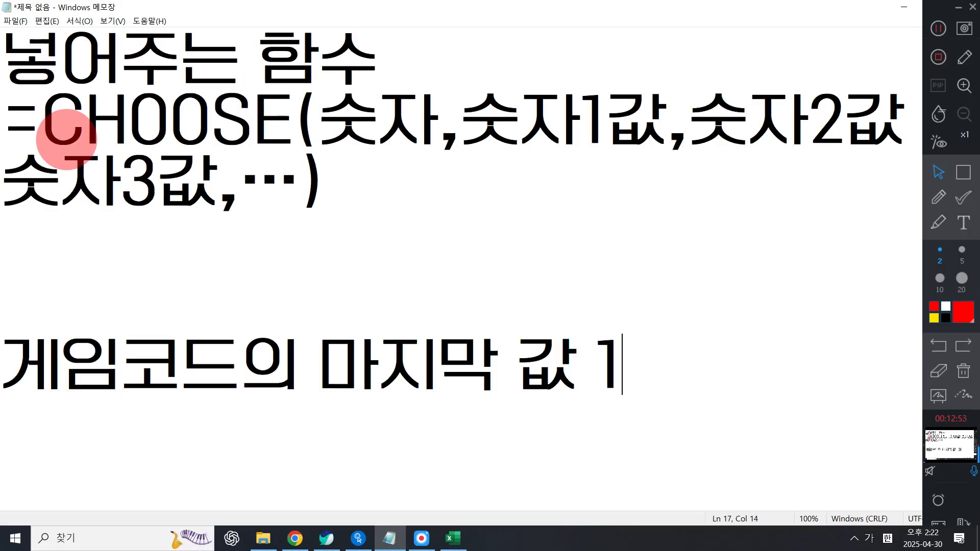
- Complete the game-code line with "=인기작" and start a new line
text(=인기자)
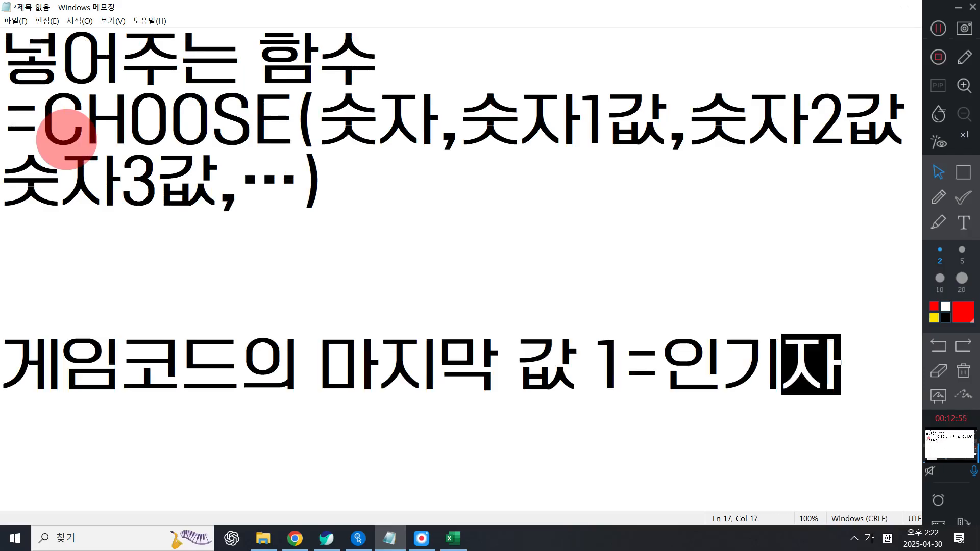
text(ㄱ)
key(Return)
- Write "2= 할인중" on the next line, indented beneath "1=인기작", and start another line
text(2)
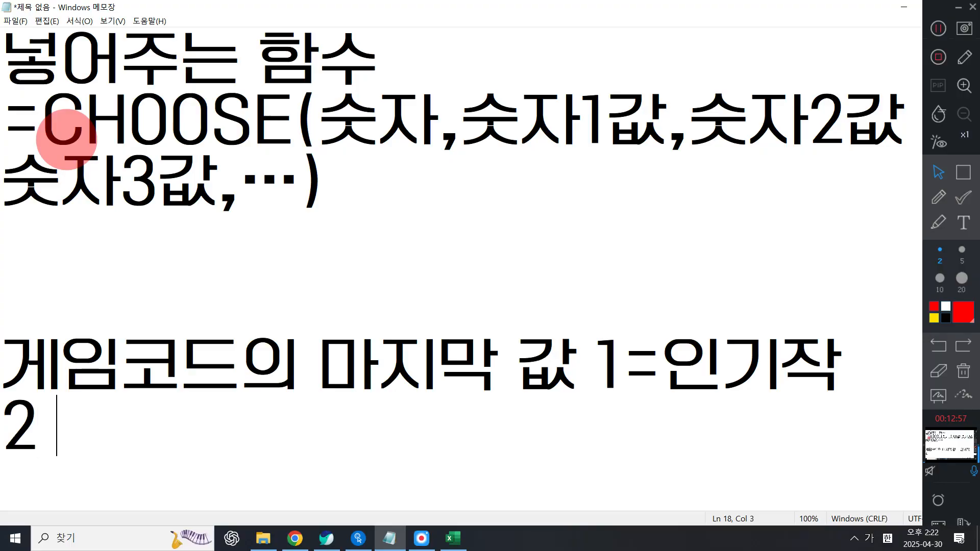
key(BackSpace)
key(BackSpace)
key(BackSpace)
key(Return)
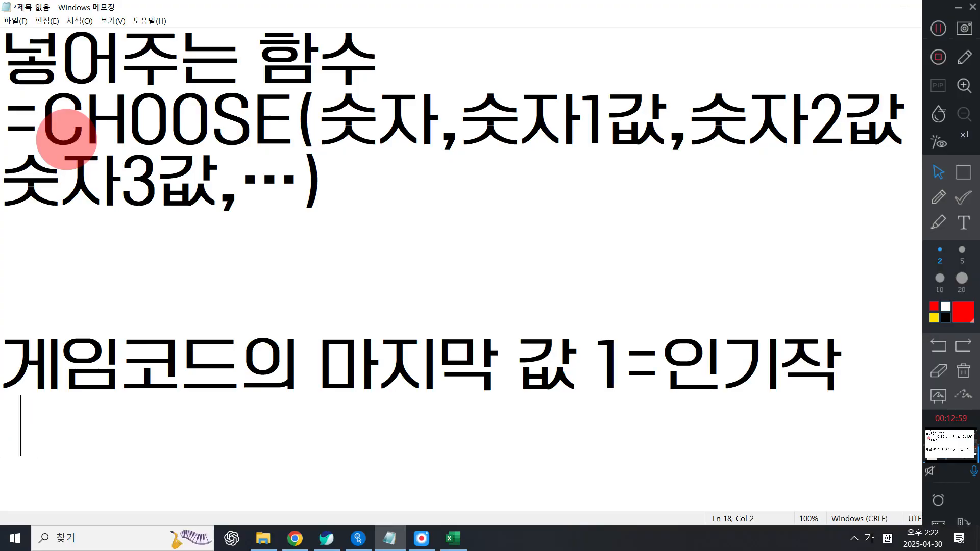
text(2)
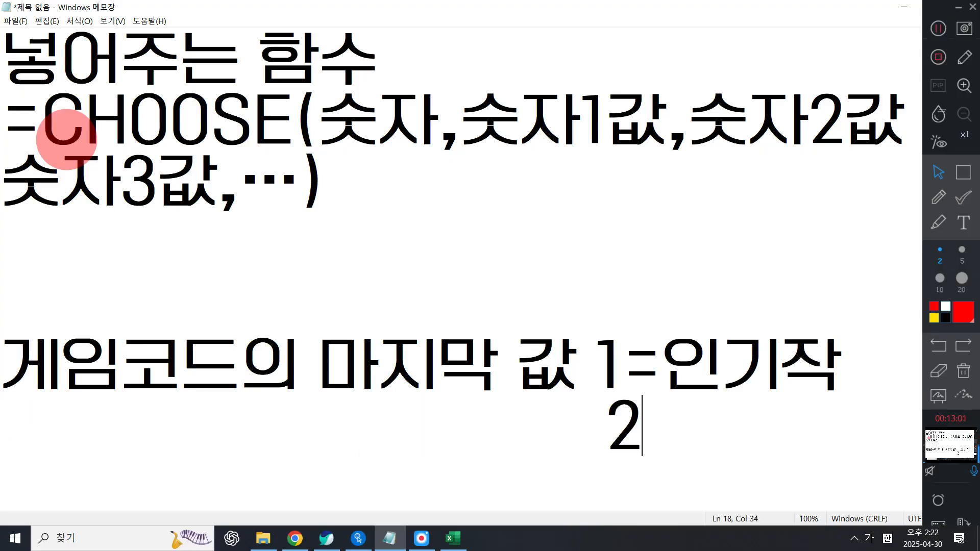
text(= 할ㅇ)
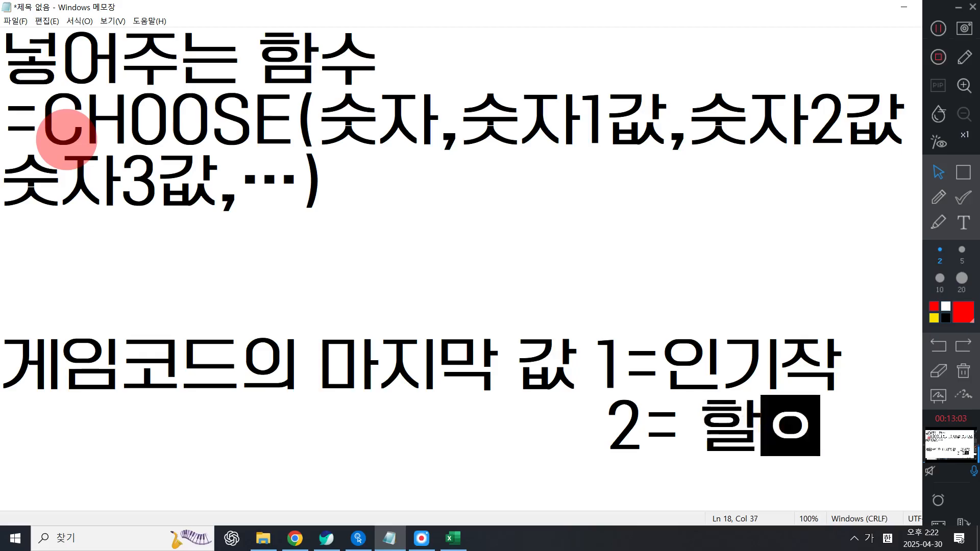
text(인중)
key(Return)
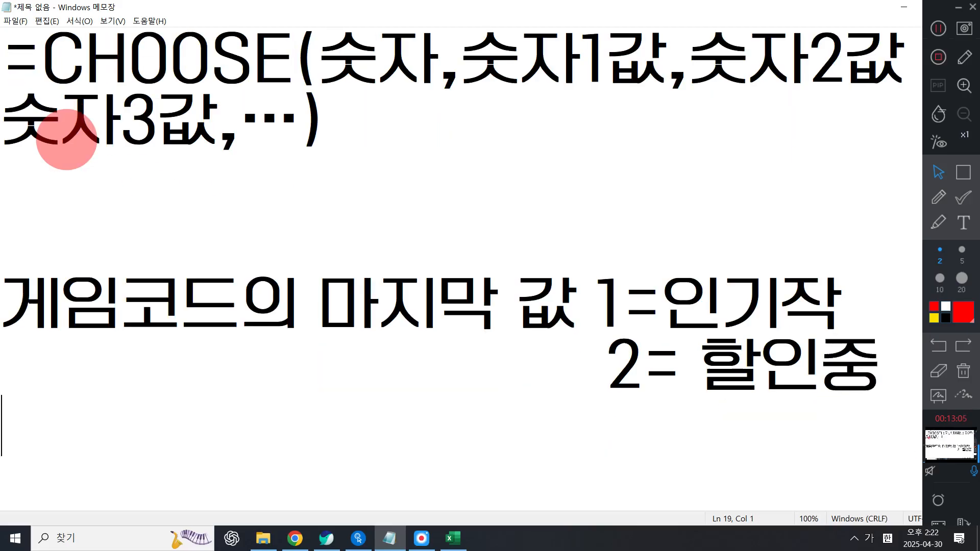
- Remove one leading space before "2= 할인중" and copy that line's indentation to the line below
click(583, 376)
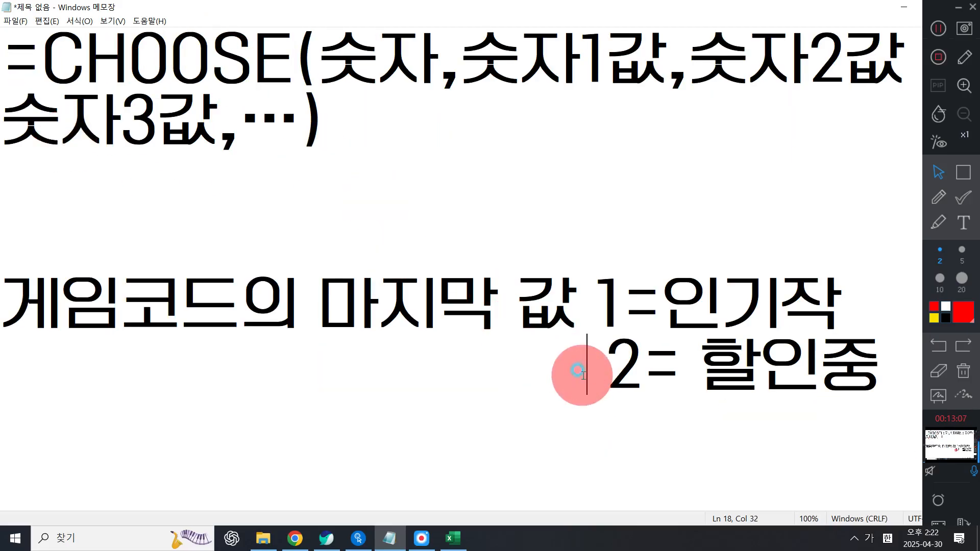
key(Delete)
drag(583, 376, 10, 327)
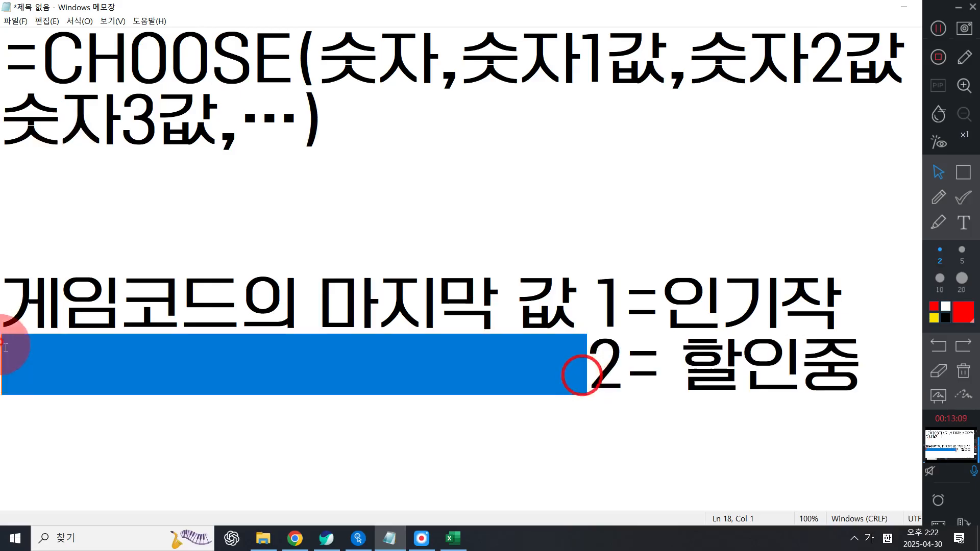
key(ctrl+c)
click(800, 448)
key(ctrl+v)
- Write "3=가족용" after the copied indentation, beneath "2= 할인중"
text(3 )
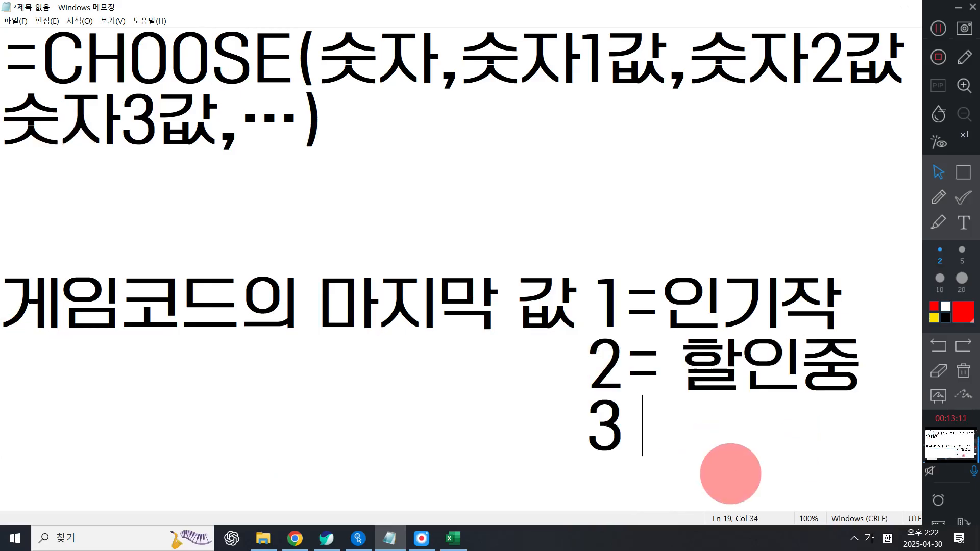
text(=)
key(BackSpace)
key(BackSpace)
key(BackSpace)
text(=가족용)
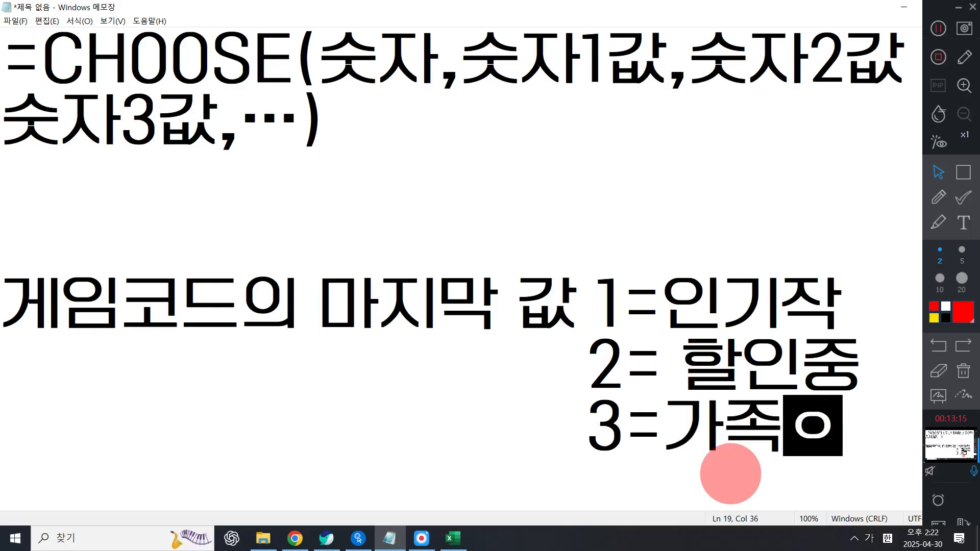
- Remove the space between "2=" and "할인중" in the Notepad mapping notes
key(Left)
key(Left)
key(Left)
key(Up)
key(Delete)
key(End)
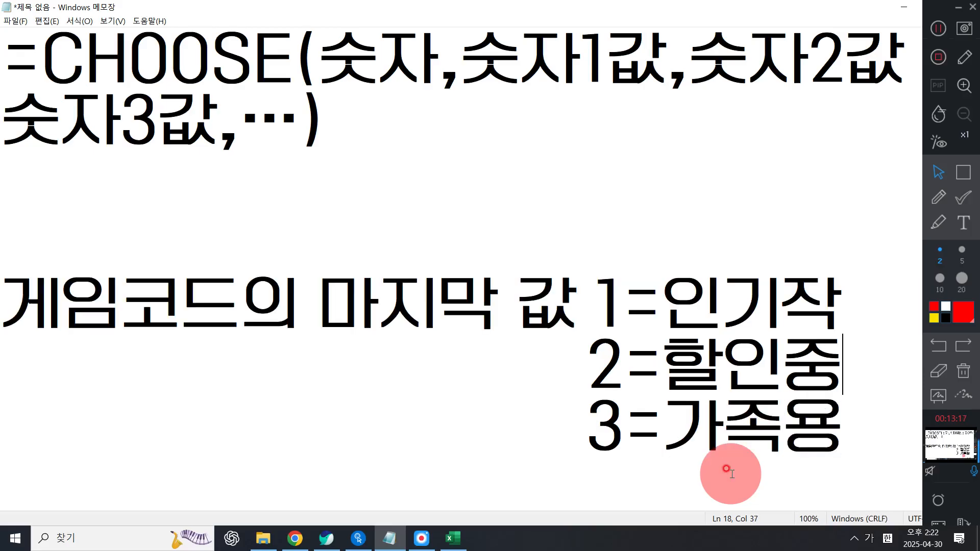
key(Up)
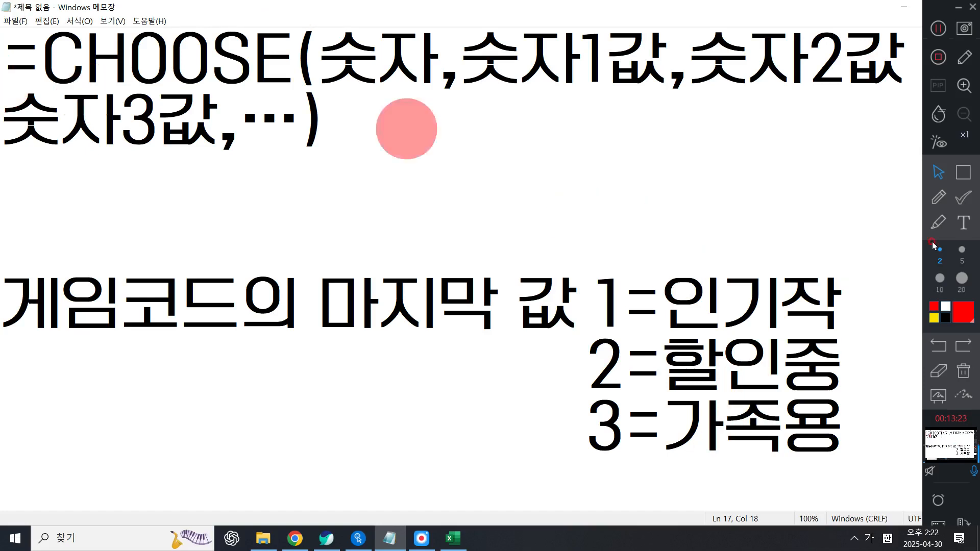
- Frame "게임코드의 마지막 값" with a red rectangle and place the annotation text "RIGHT" above it at size 50
click(963, 172)
drag(1, 273, 585, 338)
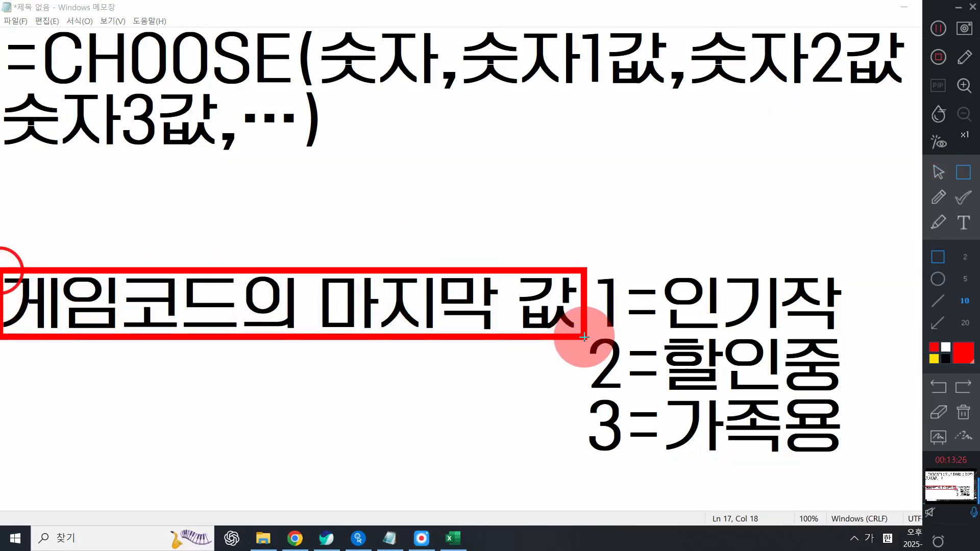
click(963, 223)
click(121, 197)
text(갸)
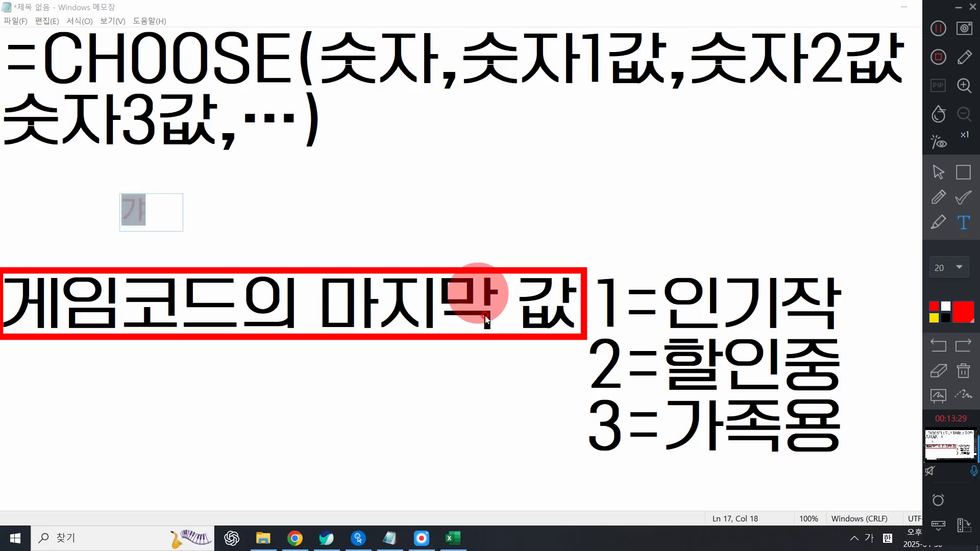
key(BackSpace)
key(BackSpace)
key(Hangul)
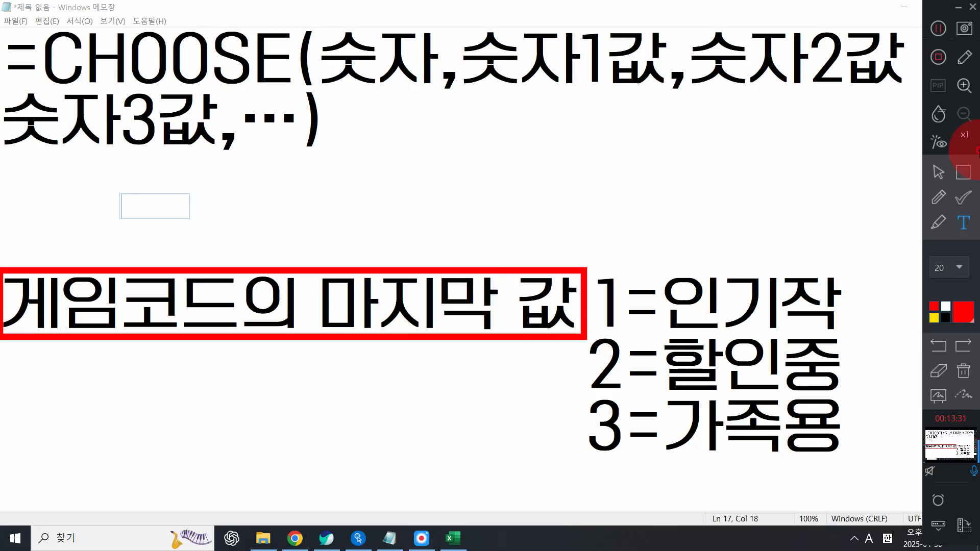
click(959, 268)
click(941, 350)
click(134, 203)
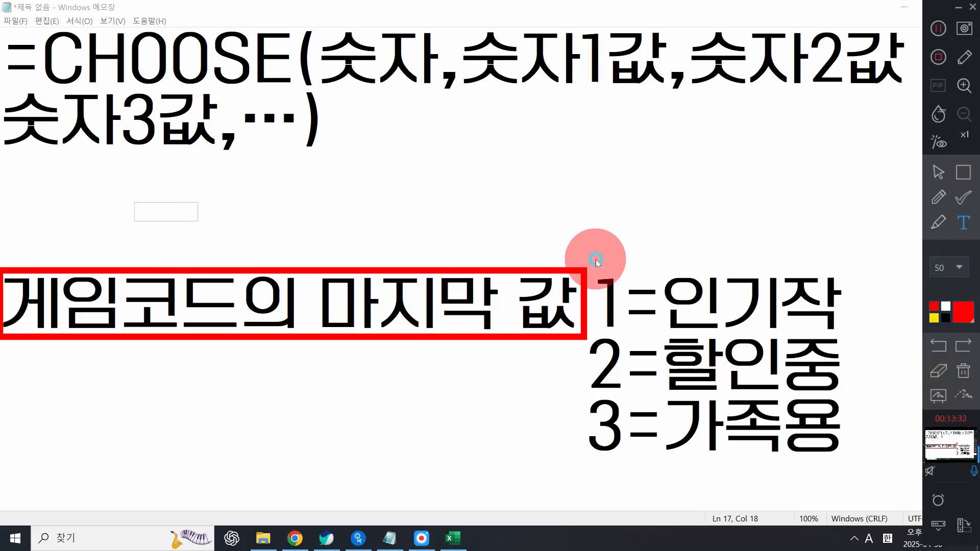
text(RIGHT)
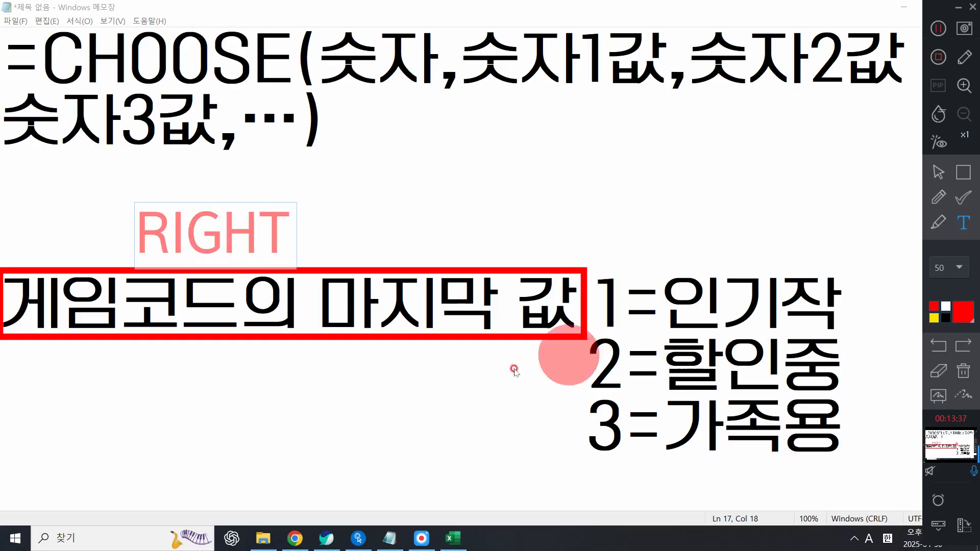
drag(287, 231, 352, 227)
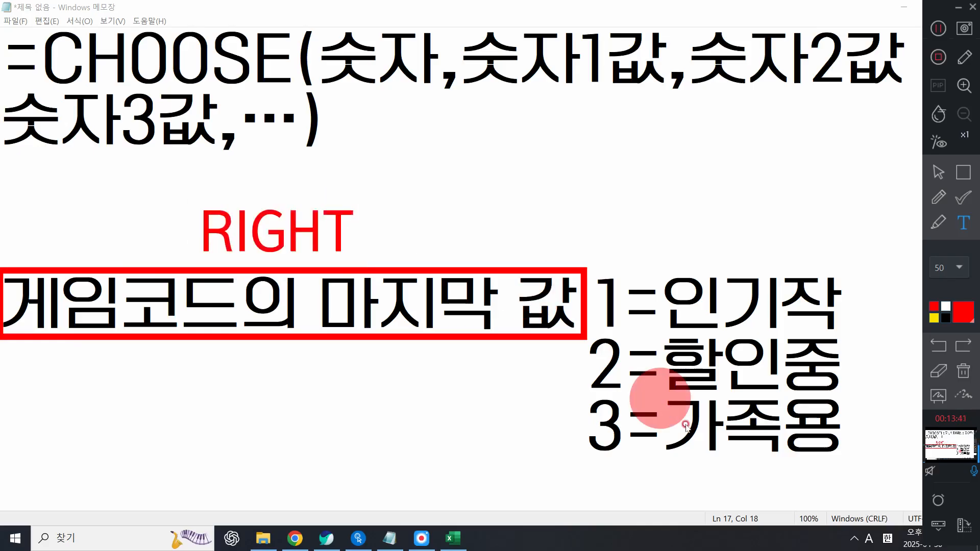
- Erase all the drawn annotations and switch back to the Excel game table
click(962, 377)
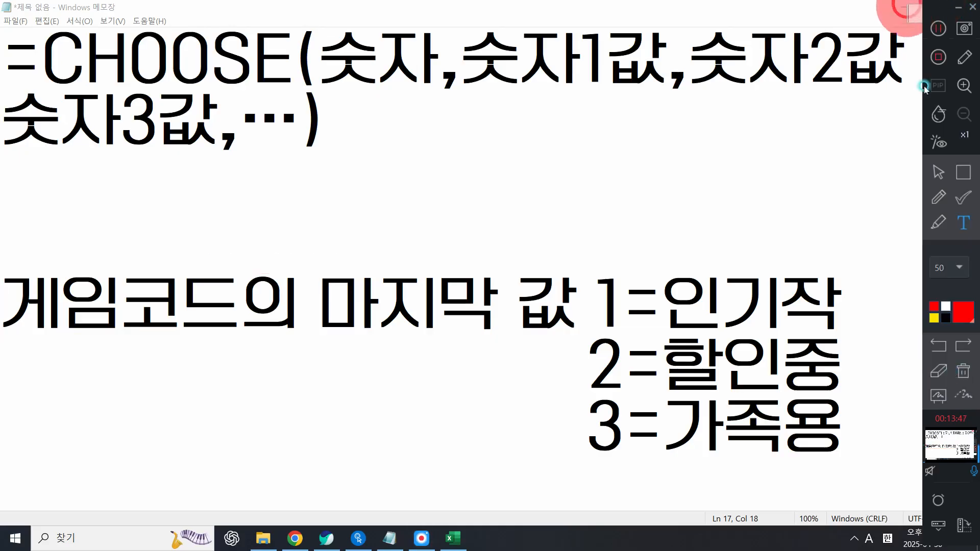
click(943, 175)
click(901, 7)
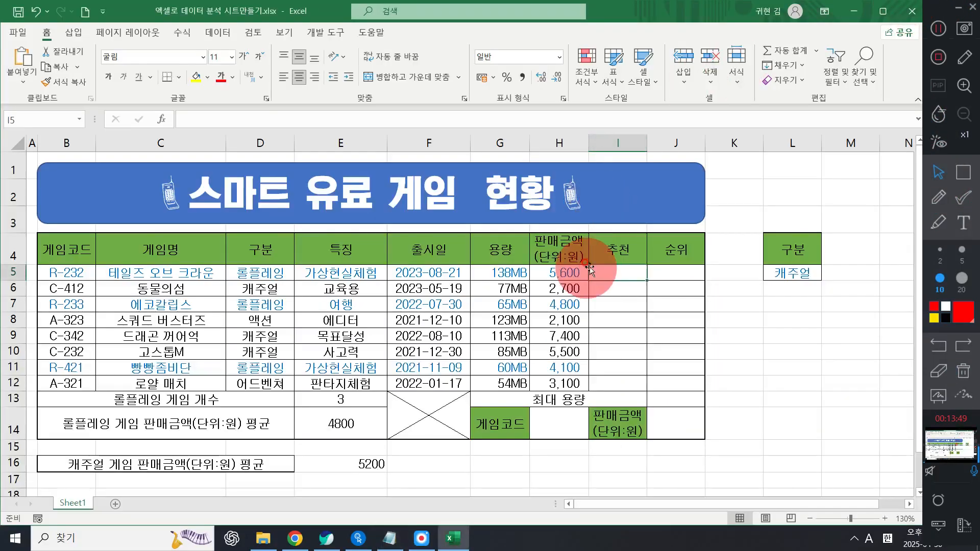
- Start a formula with the RIGHT function in I5, the first cell of the 추천 column
click(618, 272)
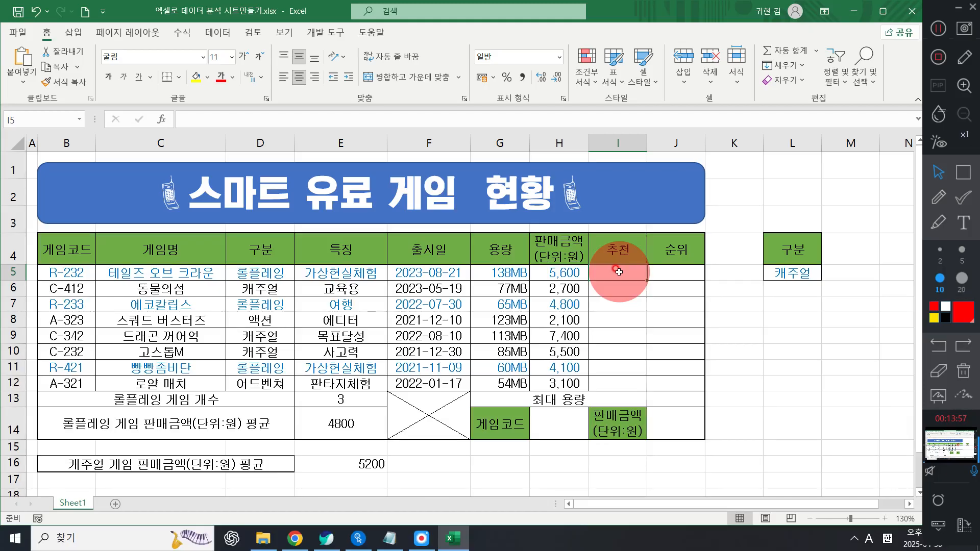
text(=)
key(Hangul)
text(갸)
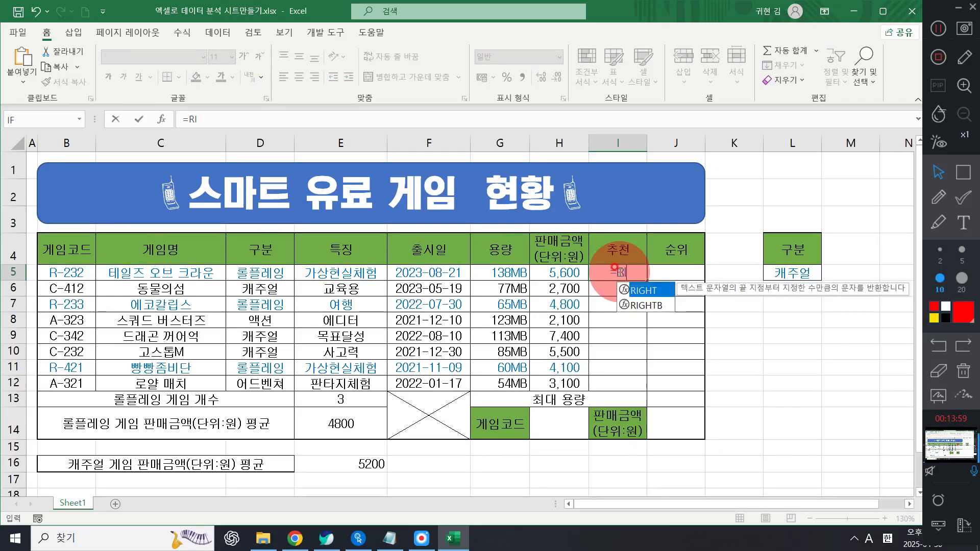
key(BackSpace)
key(BackSpace)
text(ㄱ)
key(BackSpace)
key(Hangul)
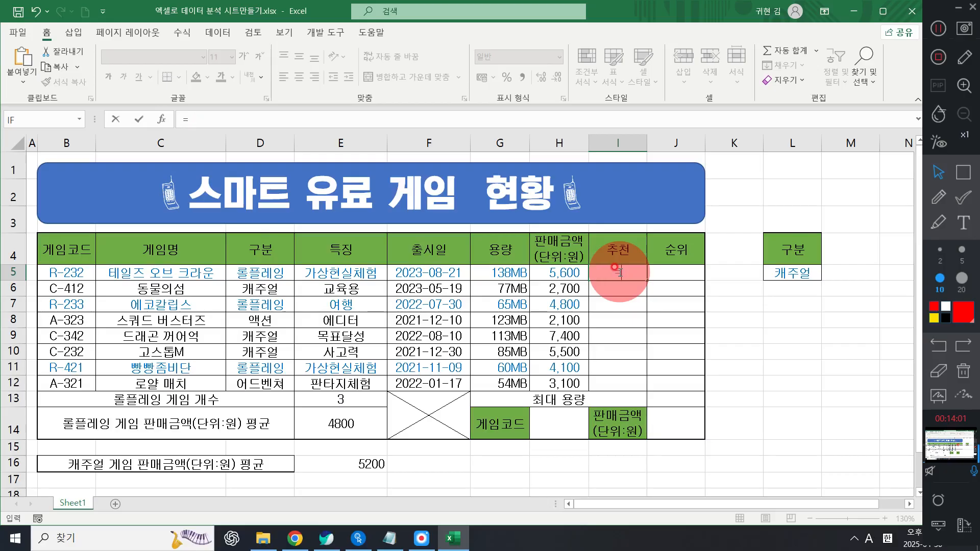
text(RI)
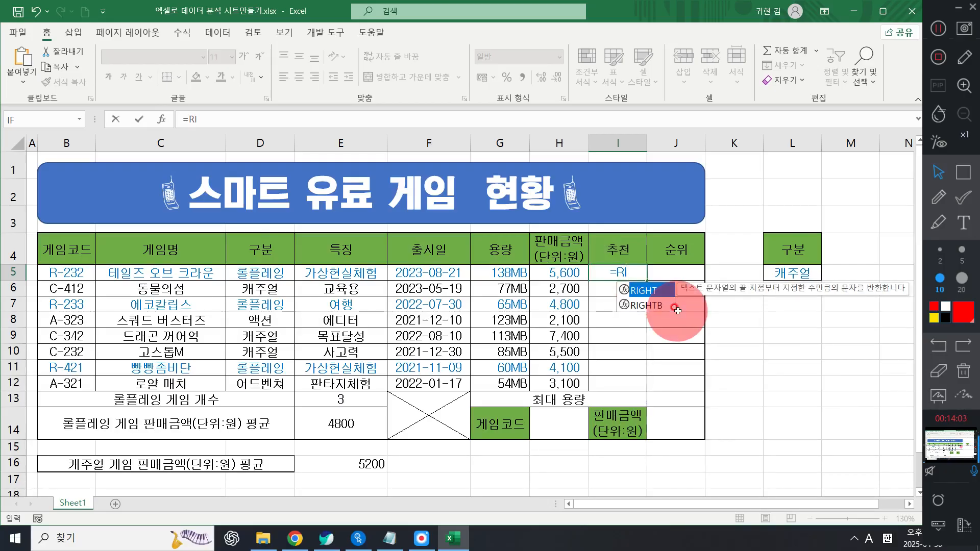
key(super+plus)
key(BackSpace)
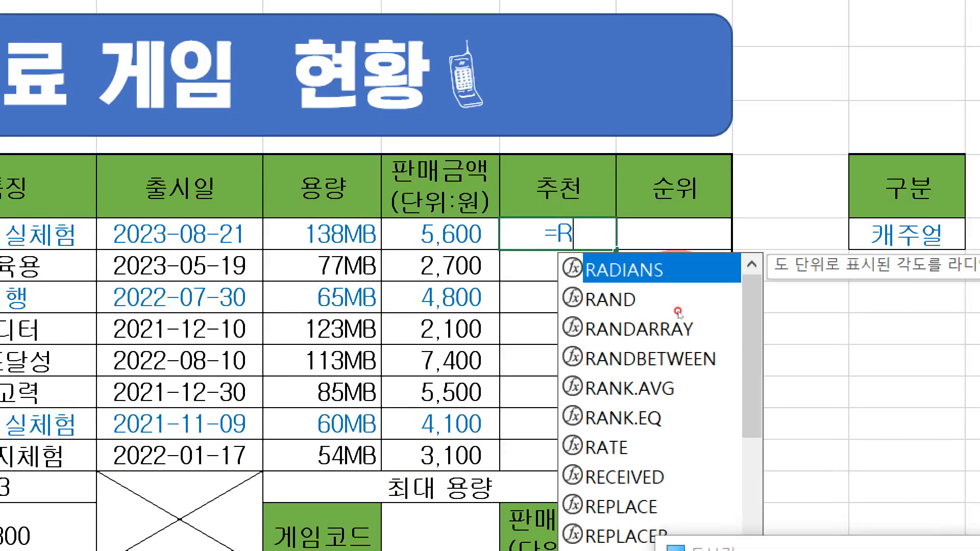
text(I)
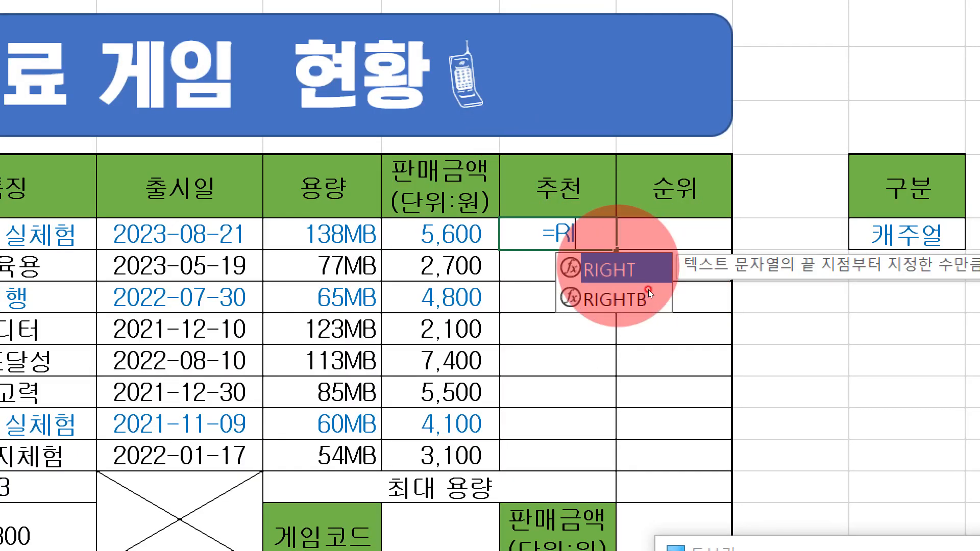
double_click(633, 267)
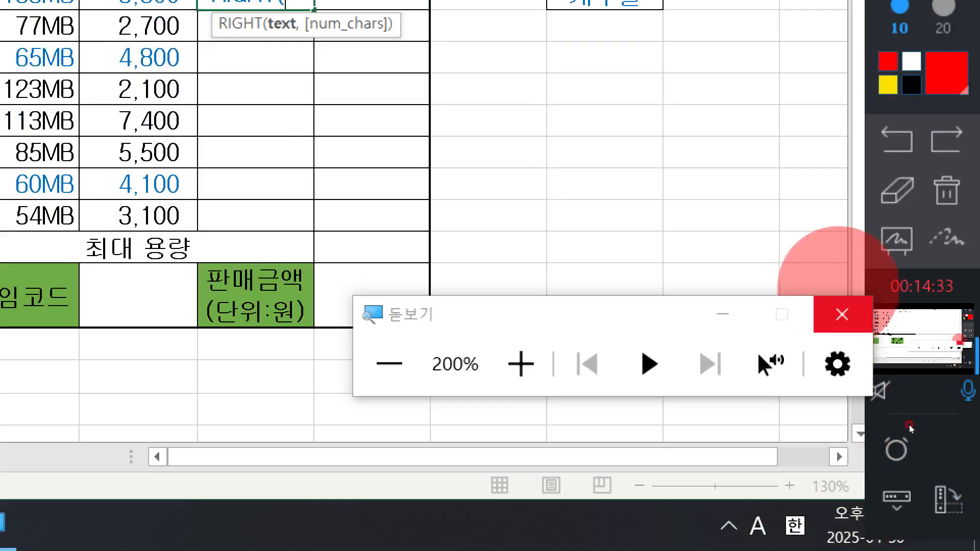
click(842, 313)
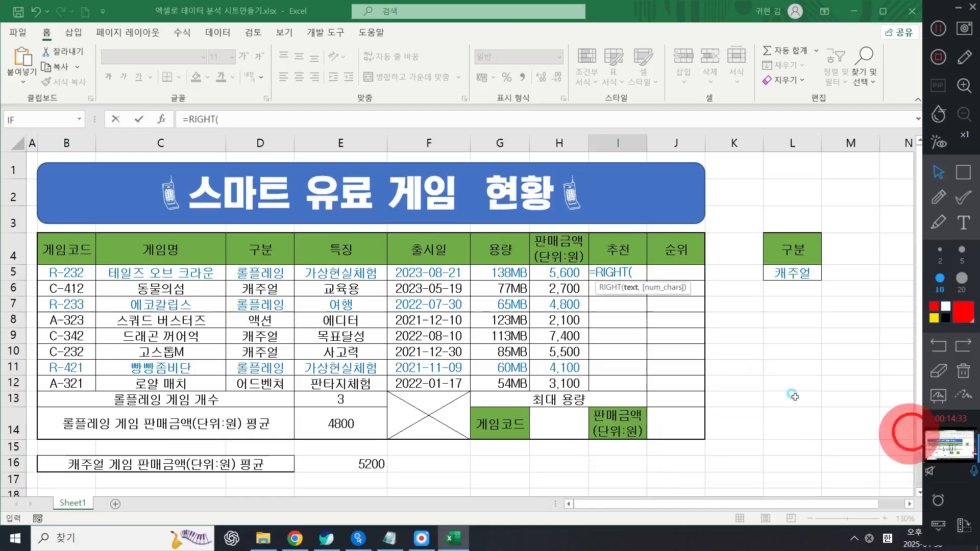
- Set the RIGHT function's arguments to Text B5 and Num_chars 1, and confirm the formula
click(162, 120)
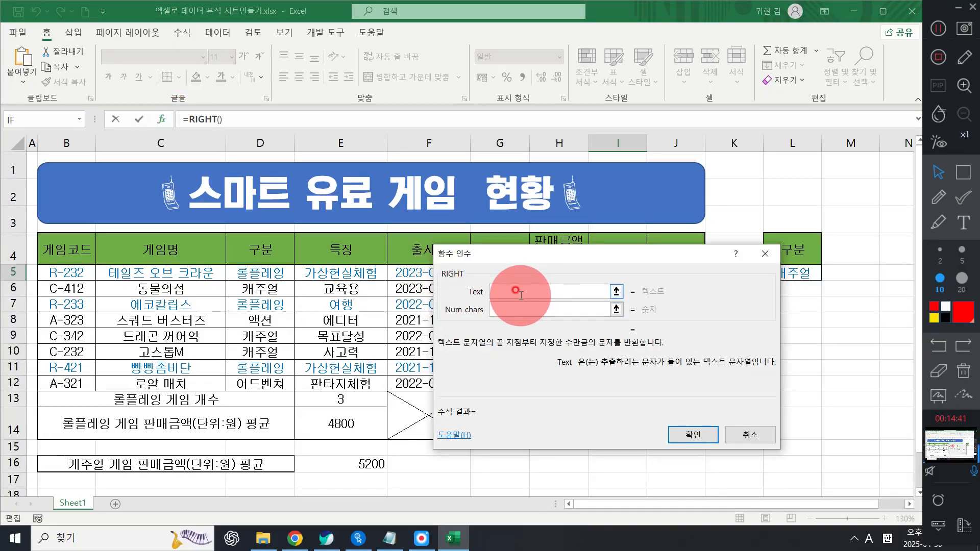
drag(503, 274, 498, 191)
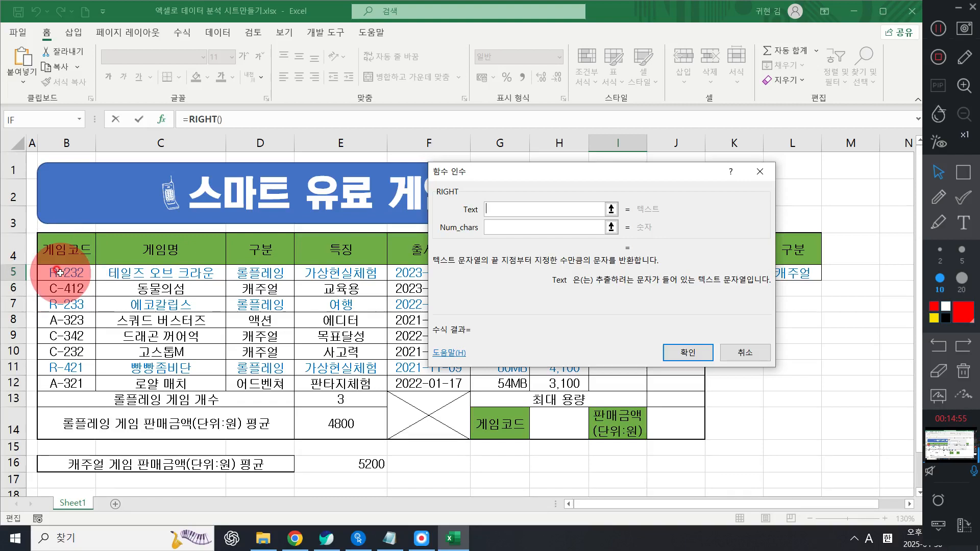
drag(482, 169, 612, 325)
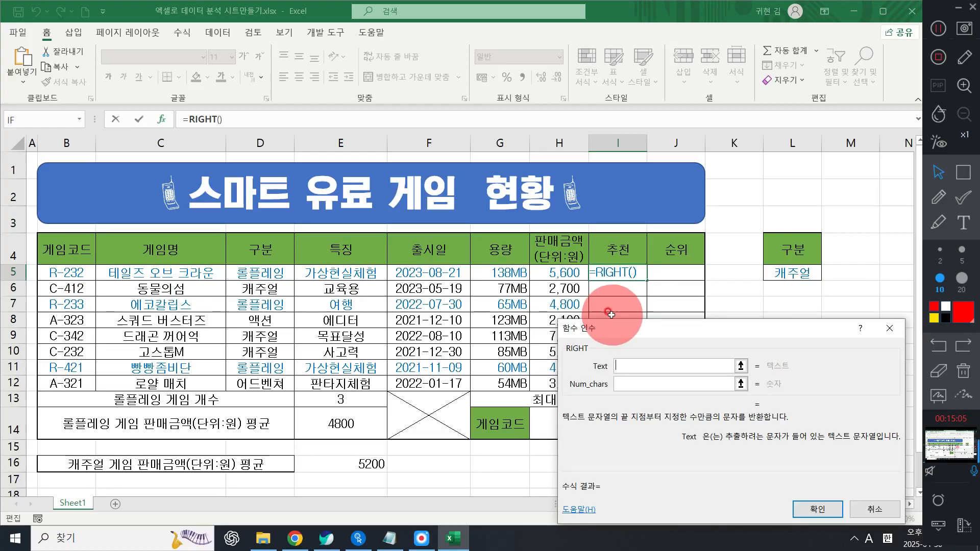
click(64, 271)
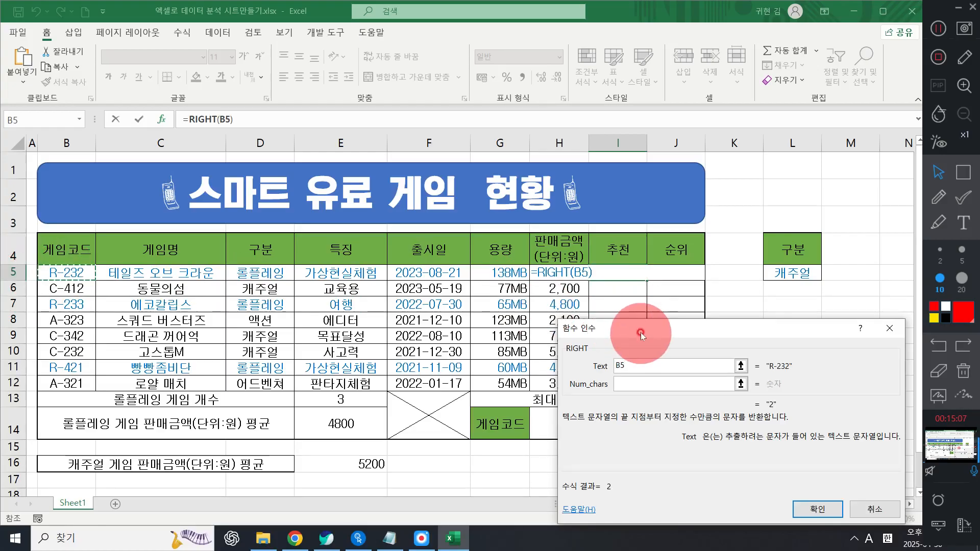
drag(640, 331, 600, 191)
click(597, 243)
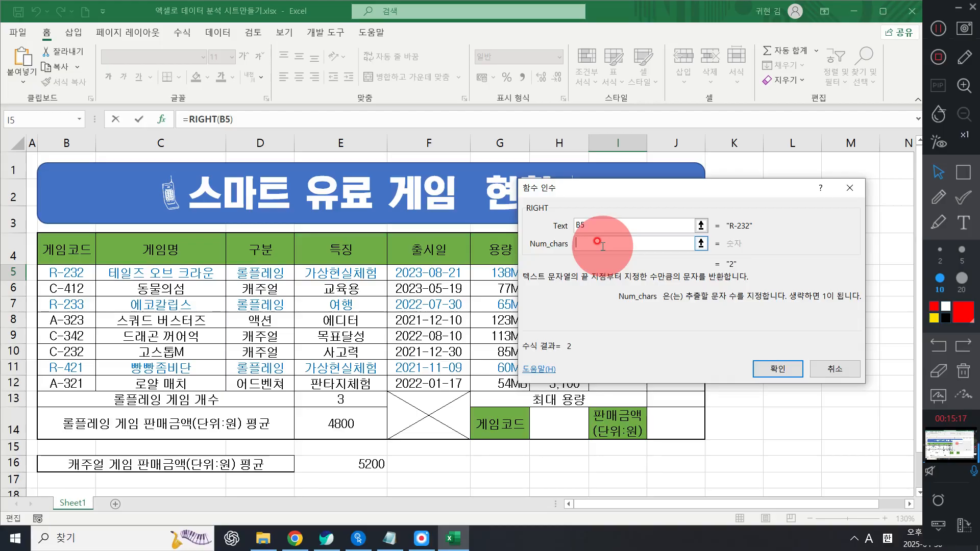
text(1)
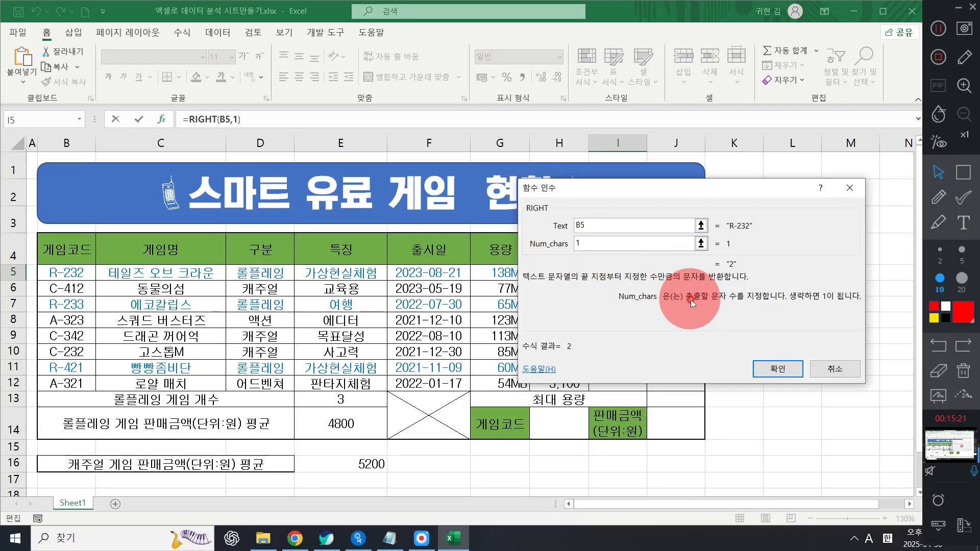
click(770, 371)
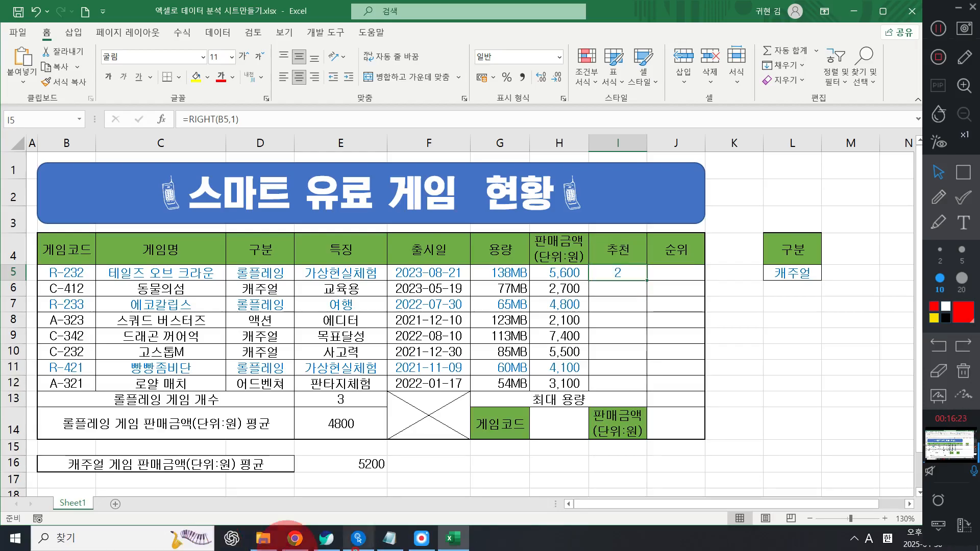
- Change the first game code in B5 to R-243
click(85, 269)
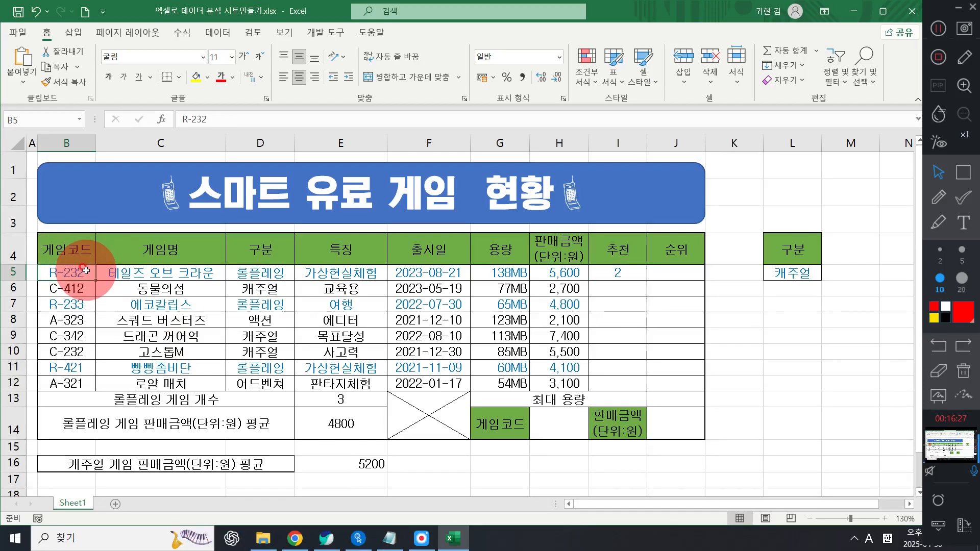
double_click(85, 269)
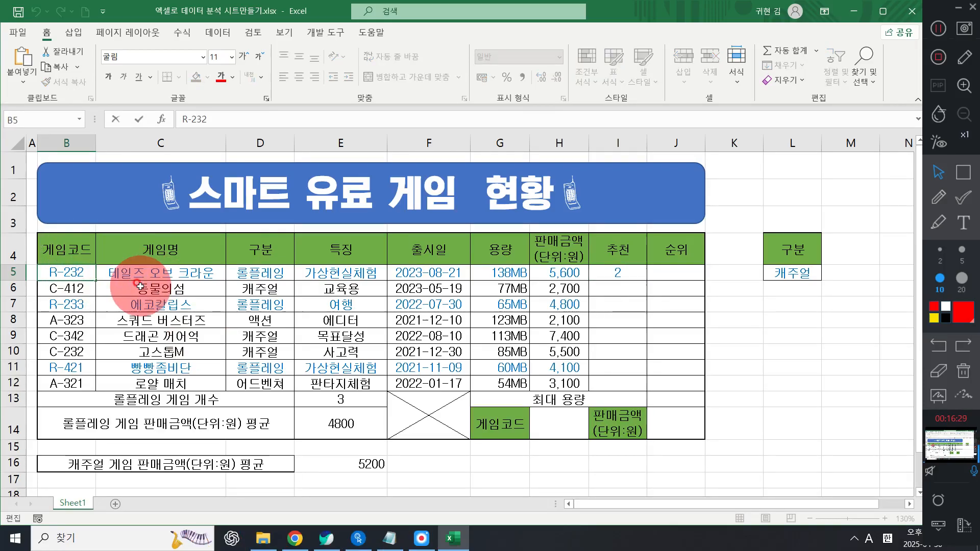
key(BackSpace)
key(BackSpace)
key(BackSpace)
text(243)
key(Return)
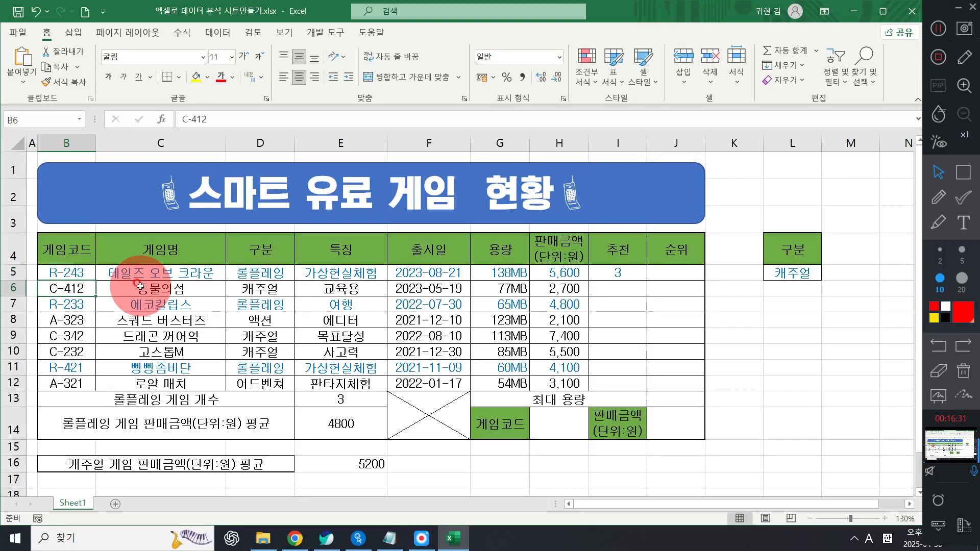
- Examine the RIGHT formula's result in I5 against the game code in B5
key(super+plus)
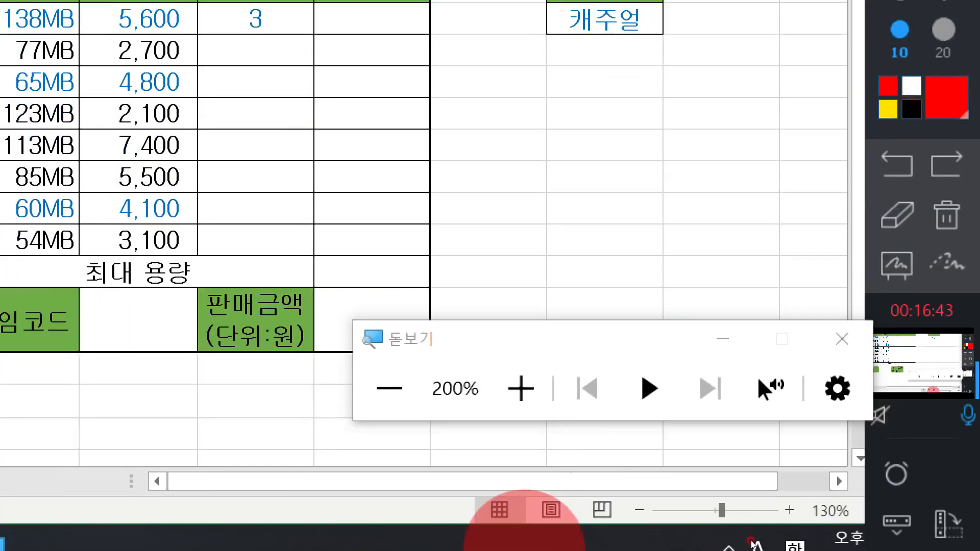
click(840, 339)
click(618, 270)
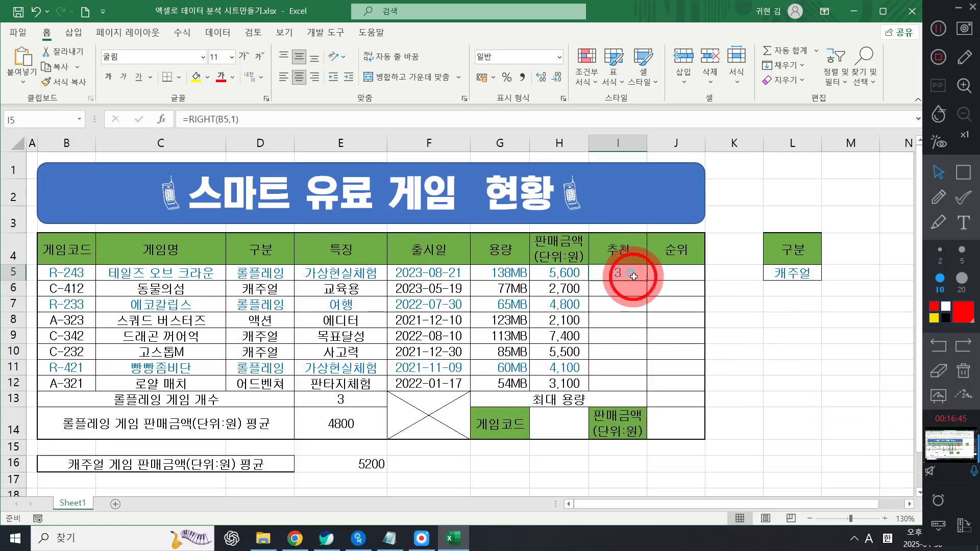
click(71, 293)
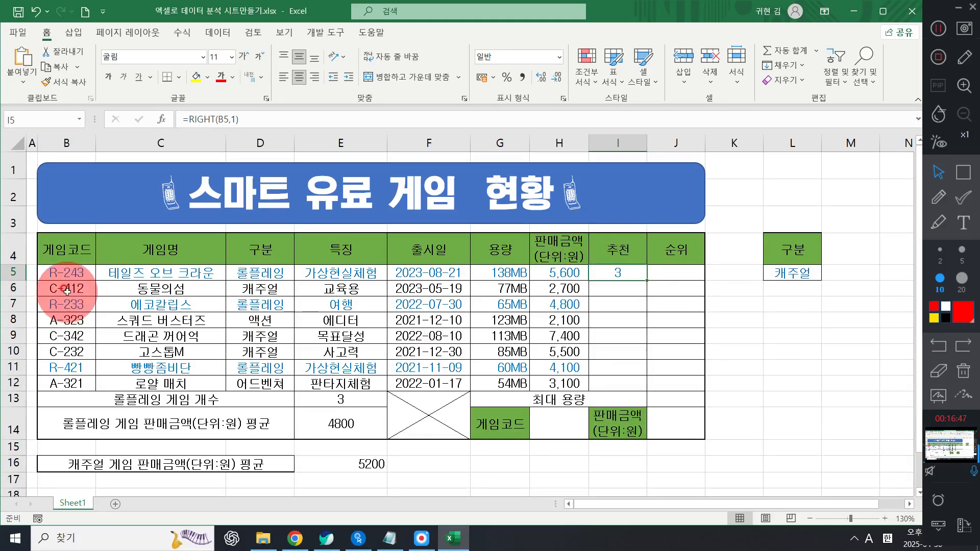
click(618, 275)
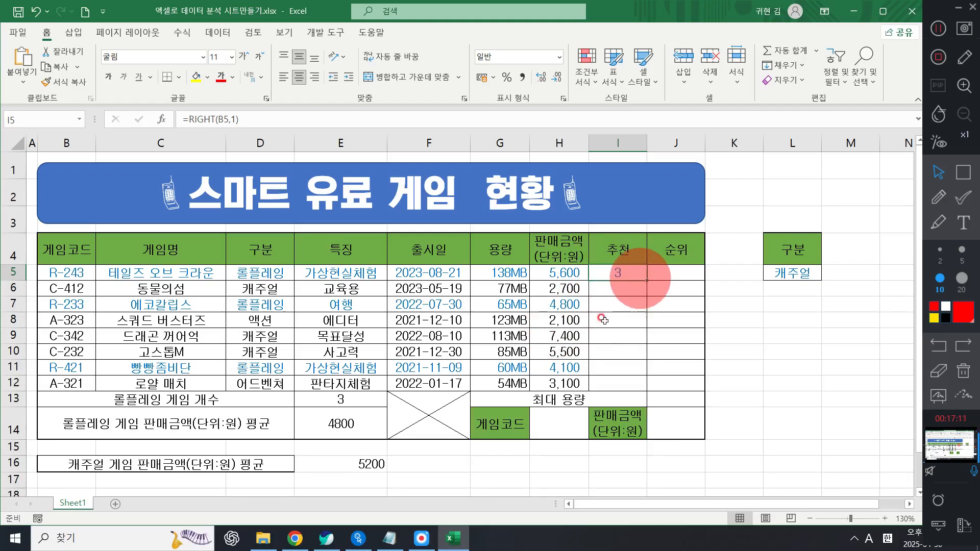
- Switch to the Notepad notes and review the "3=가족용" mapping and the CHOOSE function syntax
click(387, 542)
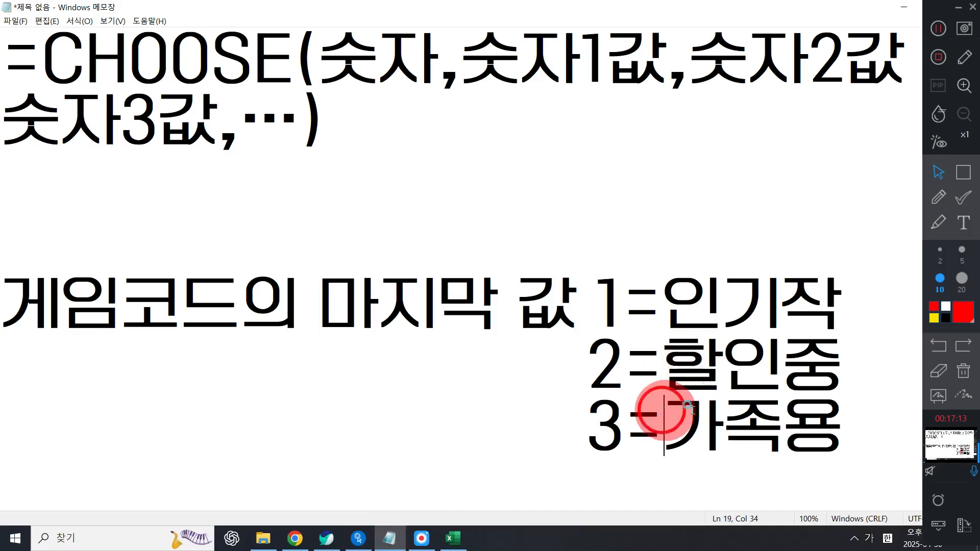
drag(666, 403, 831, 404)
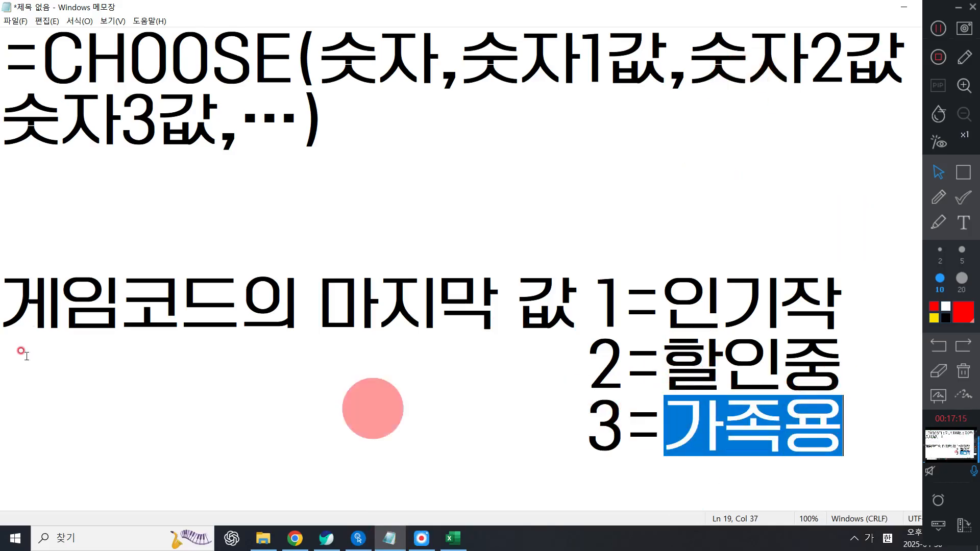
drag(295, 64, 5, 57)
click(415, 164)
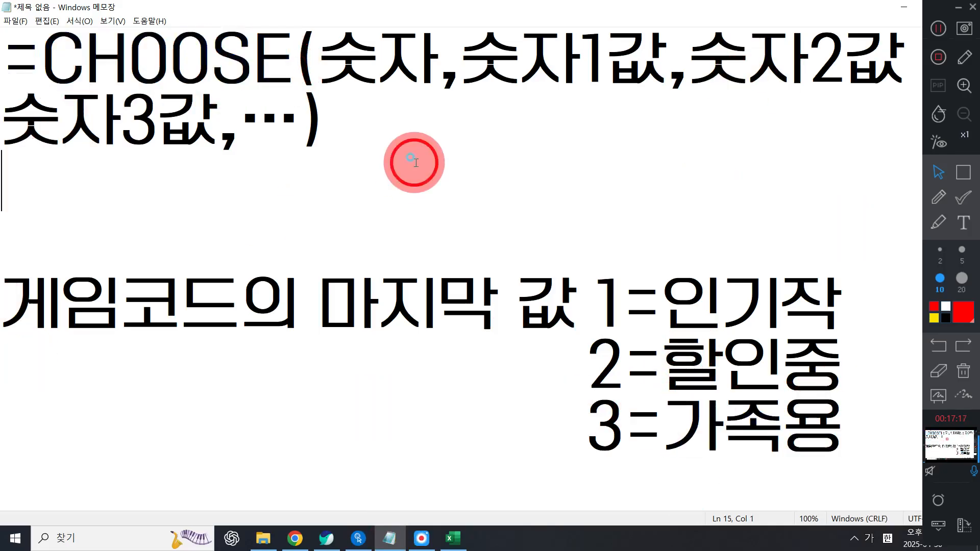
- Return to the Excel workbook, start a CHOOSE formula in J5 and open its function arguments clear of the formula cell
click(903, 8)
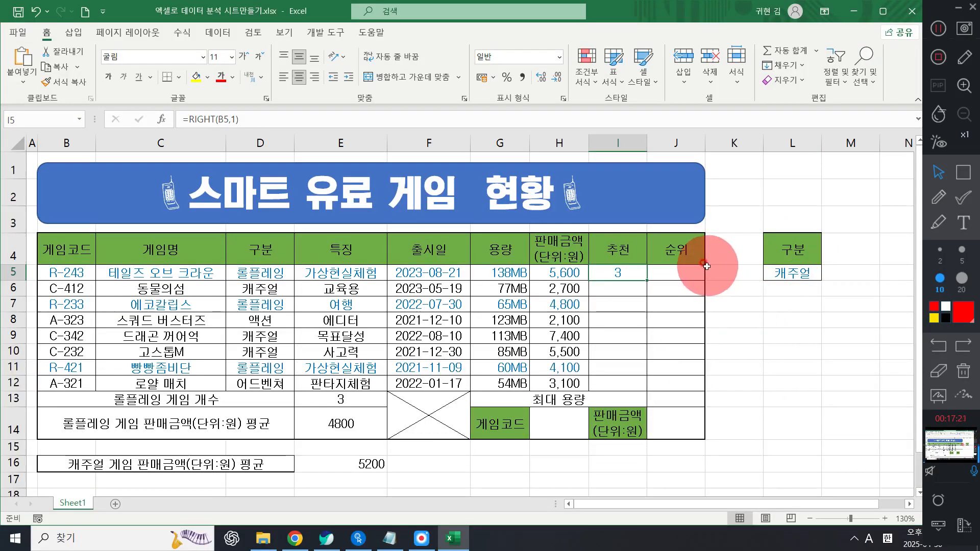
click(677, 271)
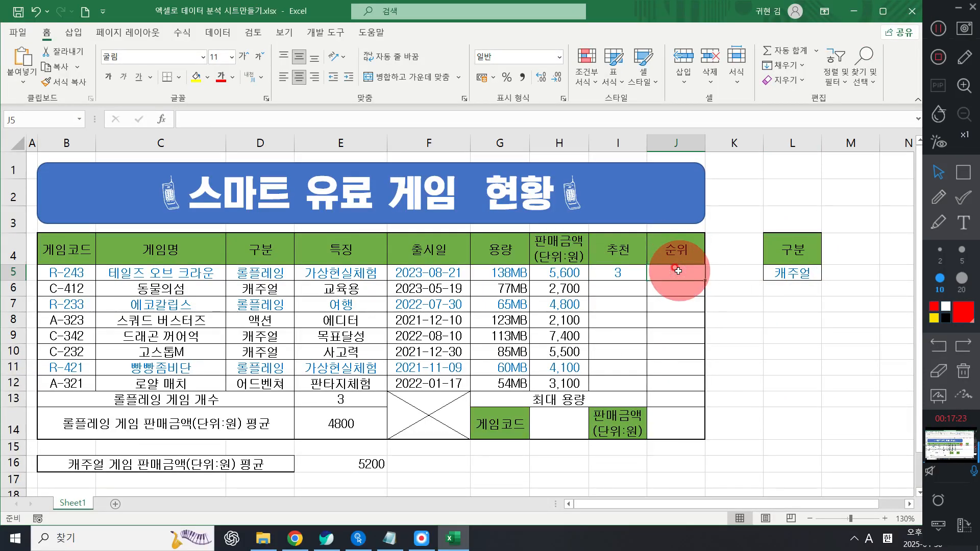
key(super+plus)
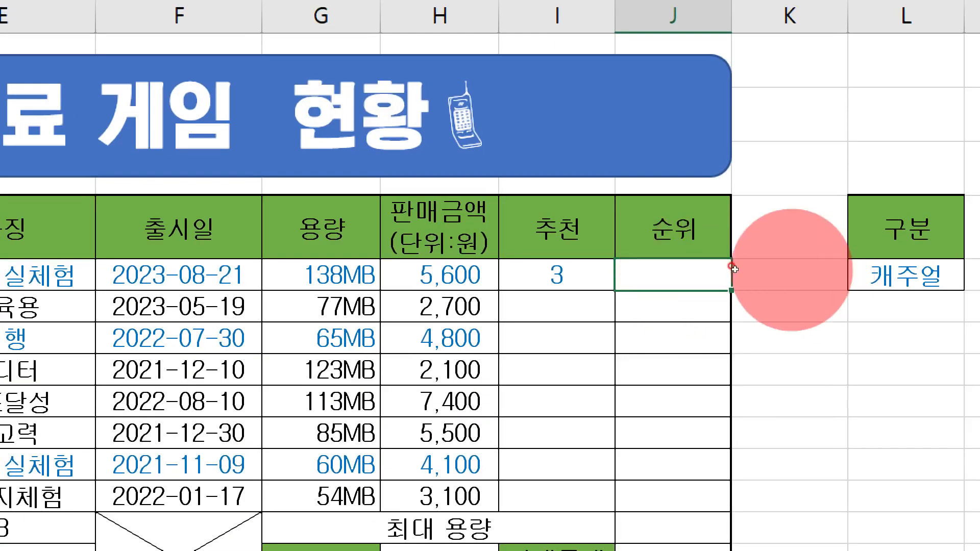
text(=C)
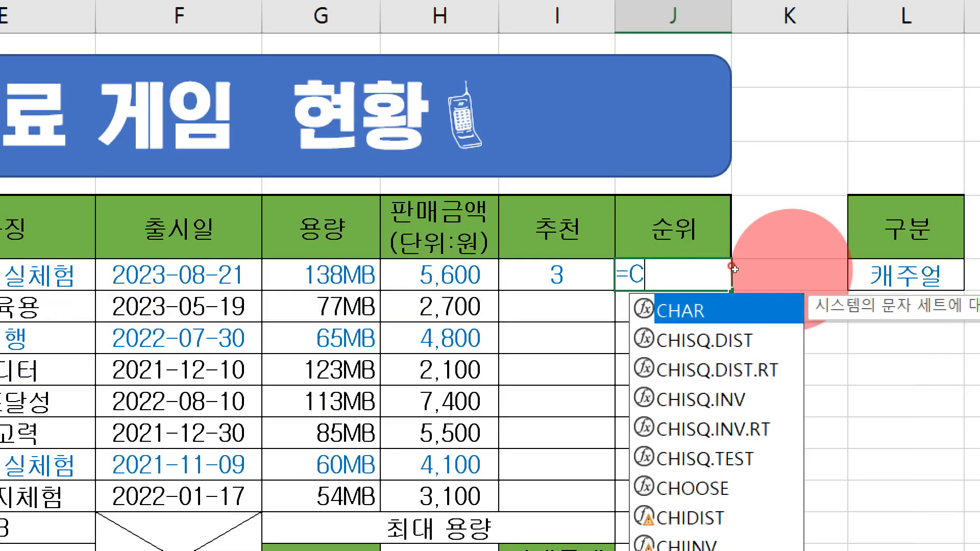
text(HO)
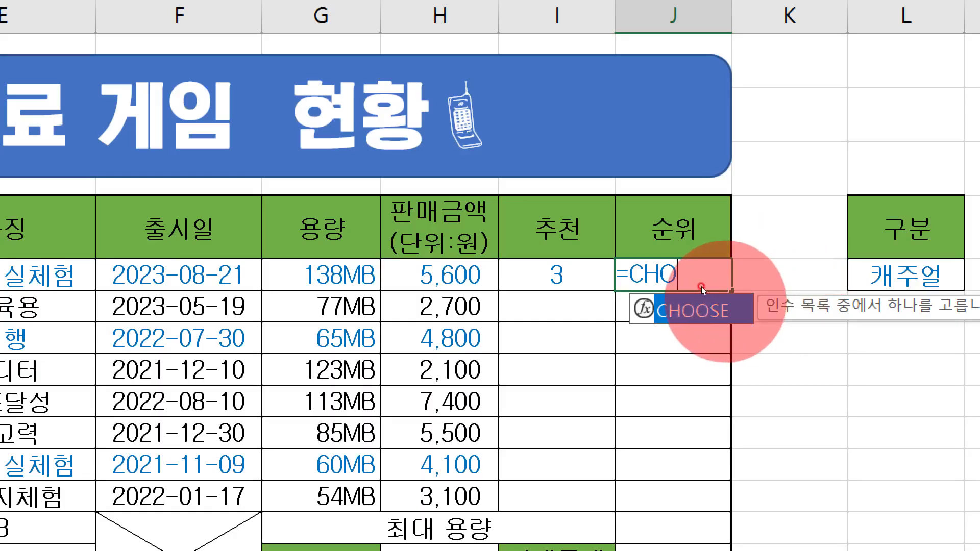
key(Tab)
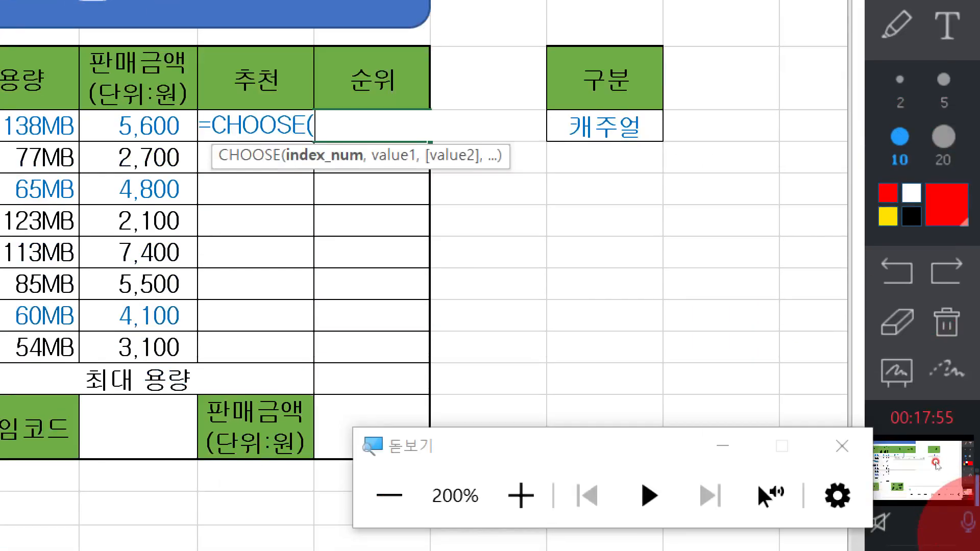
key(super+Escape)
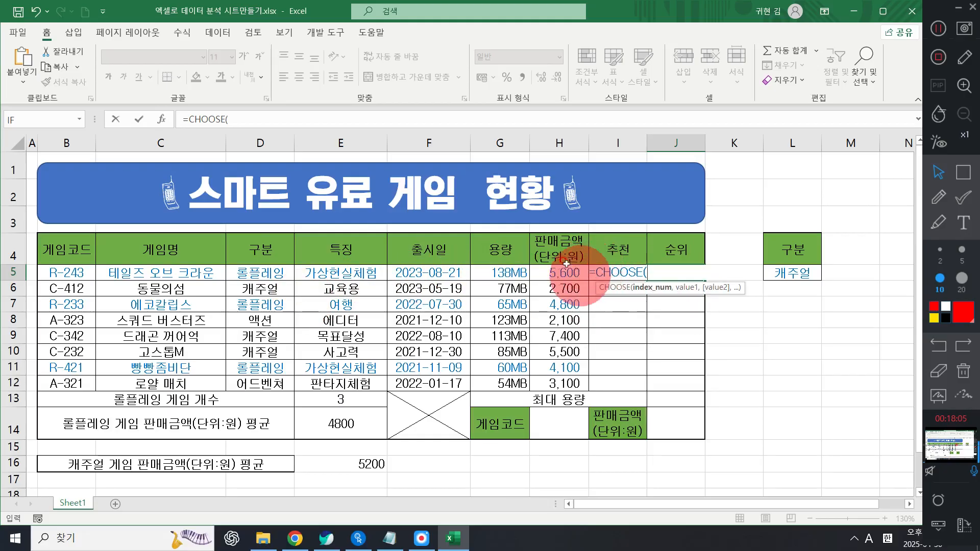
click(162, 121)
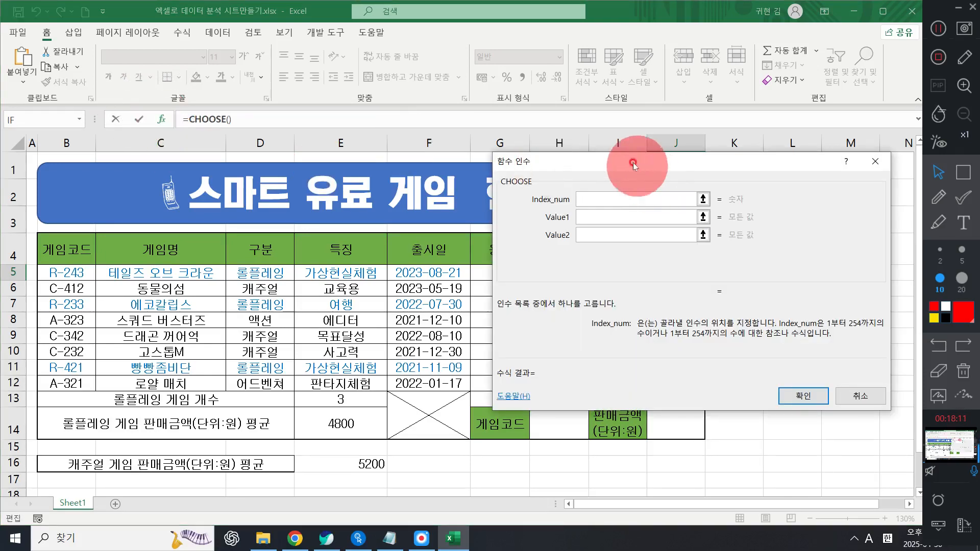
drag(635, 153, 195, 147)
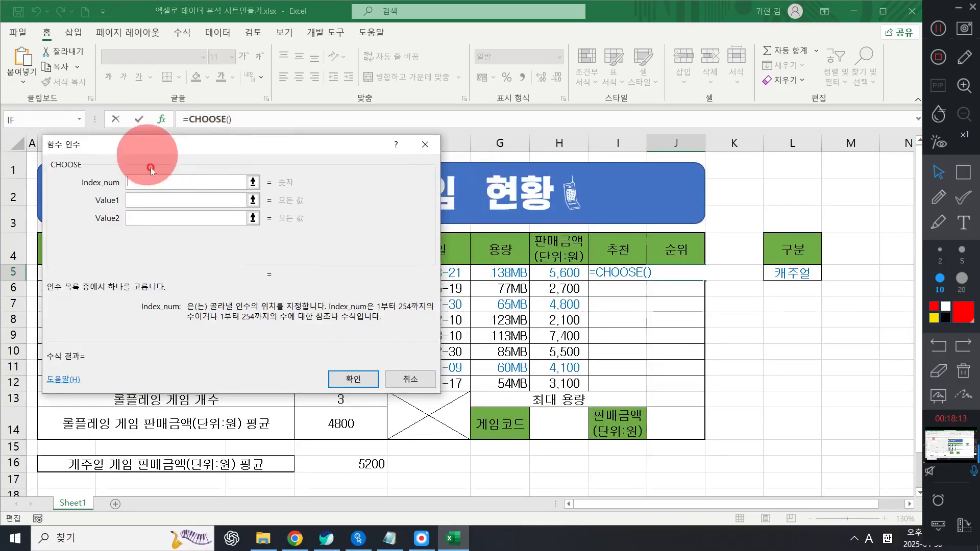
- Set the CHOOSE function's Index_num to I5 and Value1 to 인기작
click(149, 181)
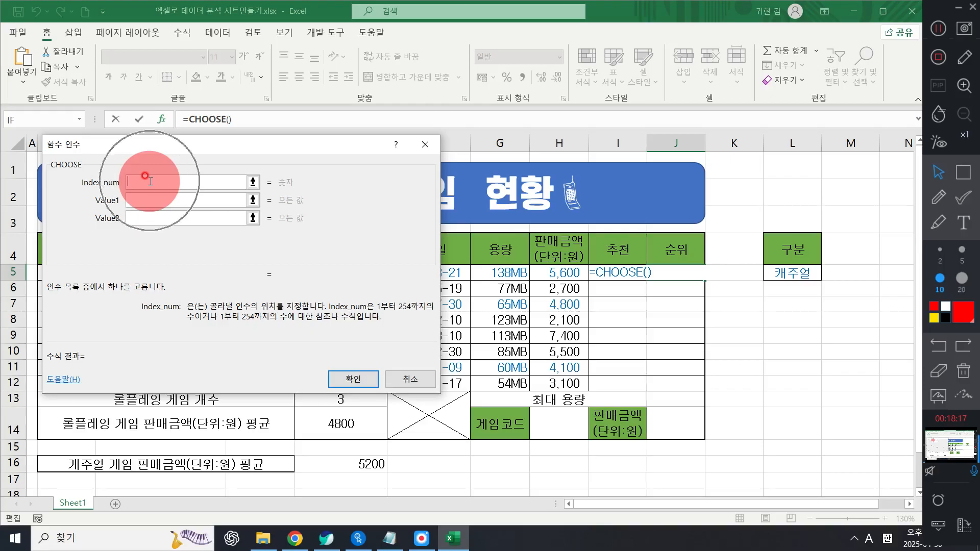
click(618, 274)
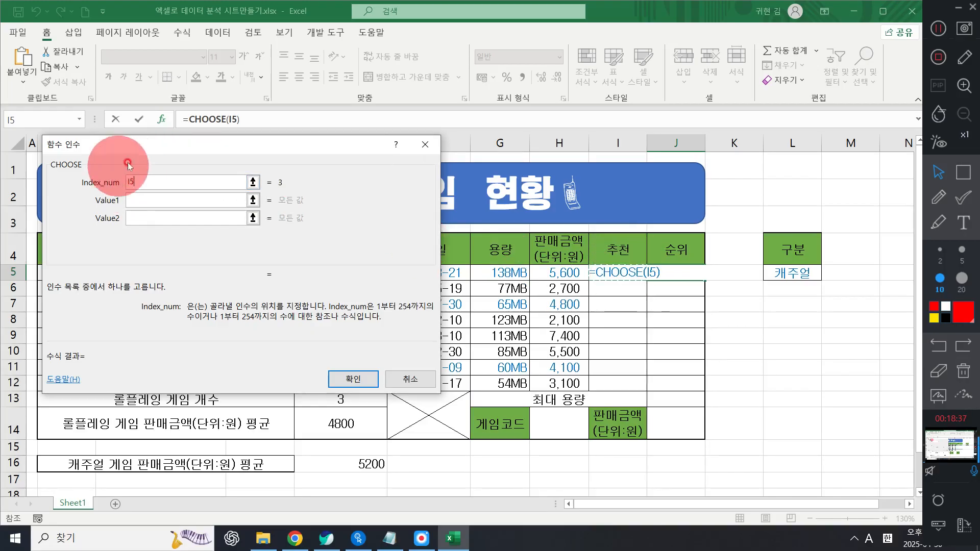
click(133, 197)
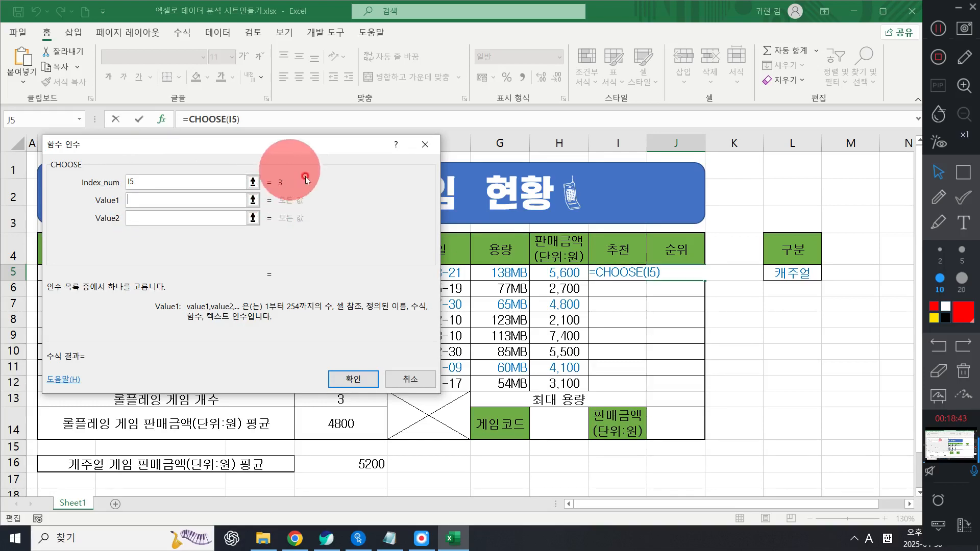
click(148, 199)
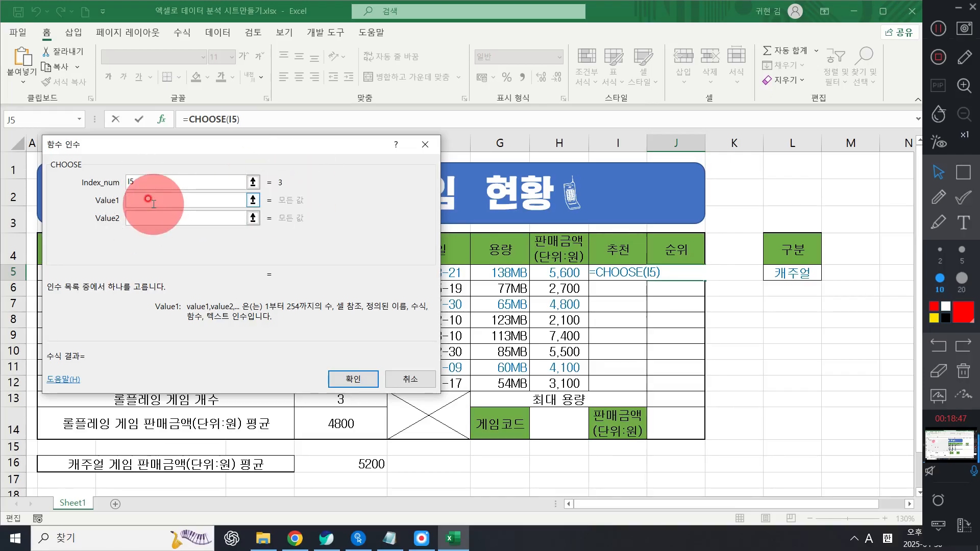
text(dls)
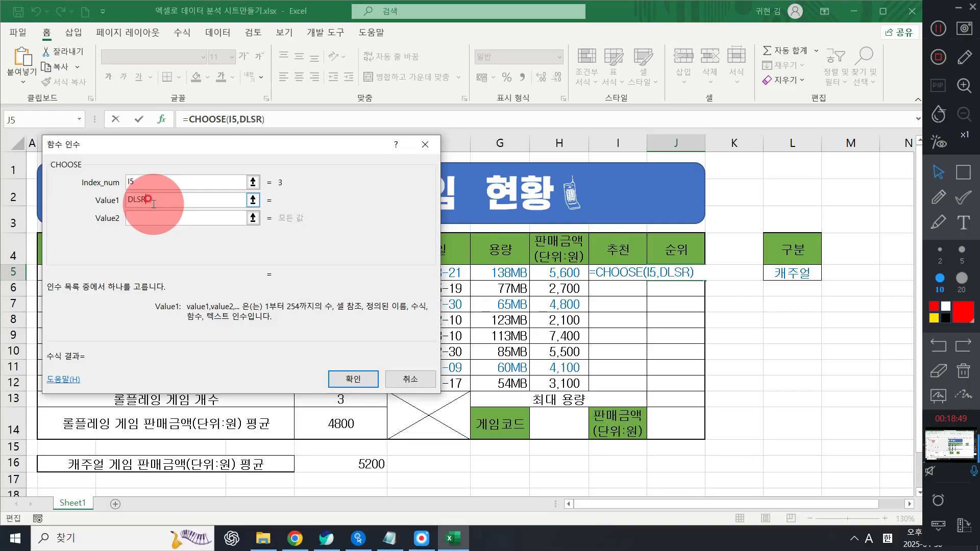
key(BackSpace)
key(BackSpace)
key(BackSpace)
key(Hangul)
text(인기작)
key(Tab)
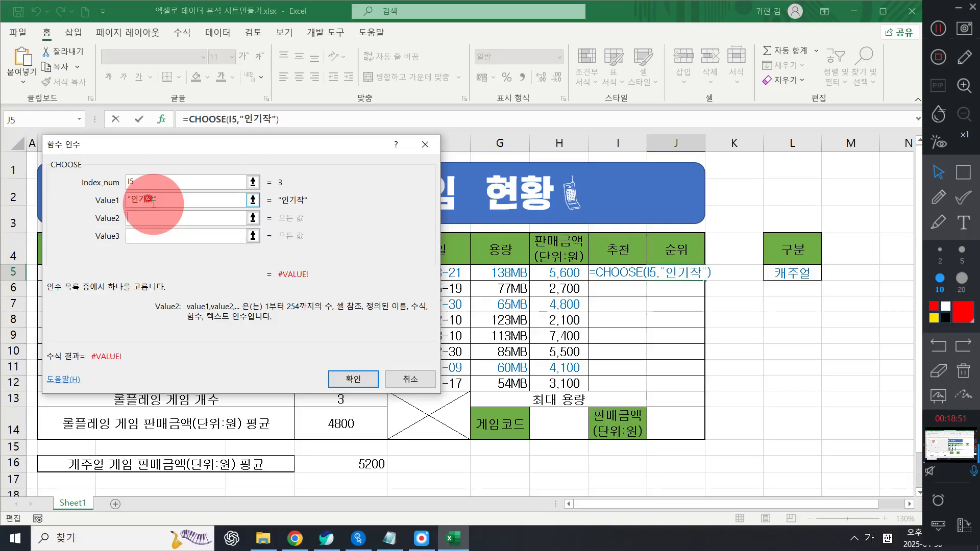
- Set the CHOOSE function's Value2 to 할인중 and Value3 to 가족용, and confirm the formula
text(할인중)
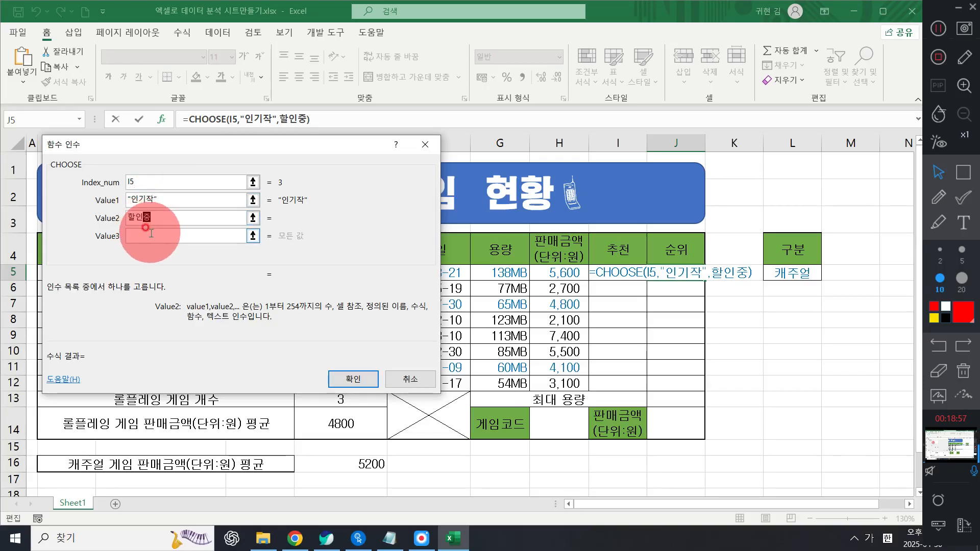
click(150, 217)
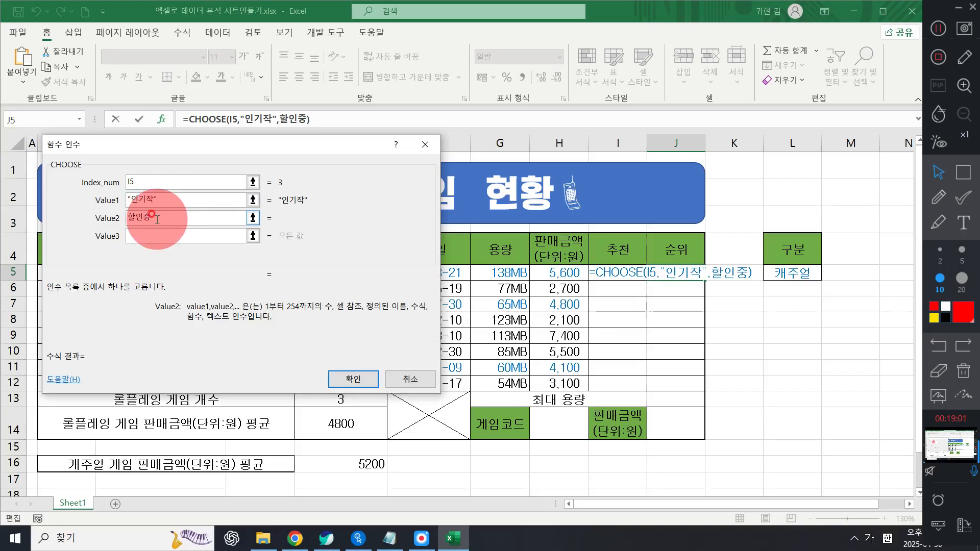
click(137, 236)
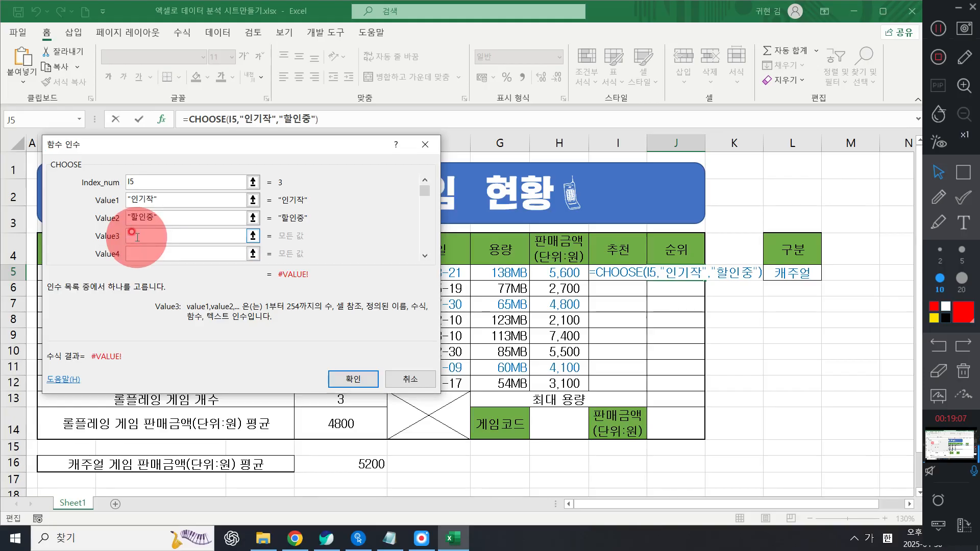
text(가족용)
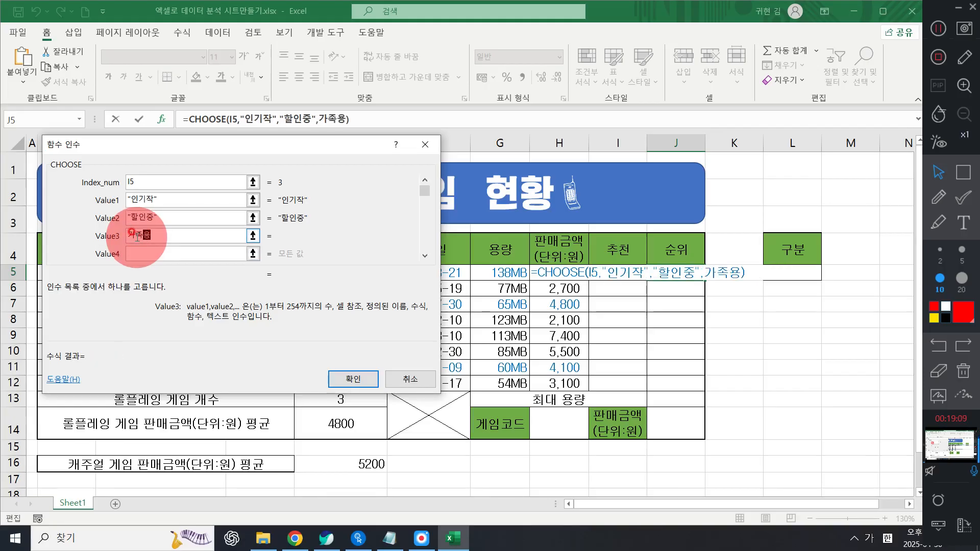
click(166, 258)
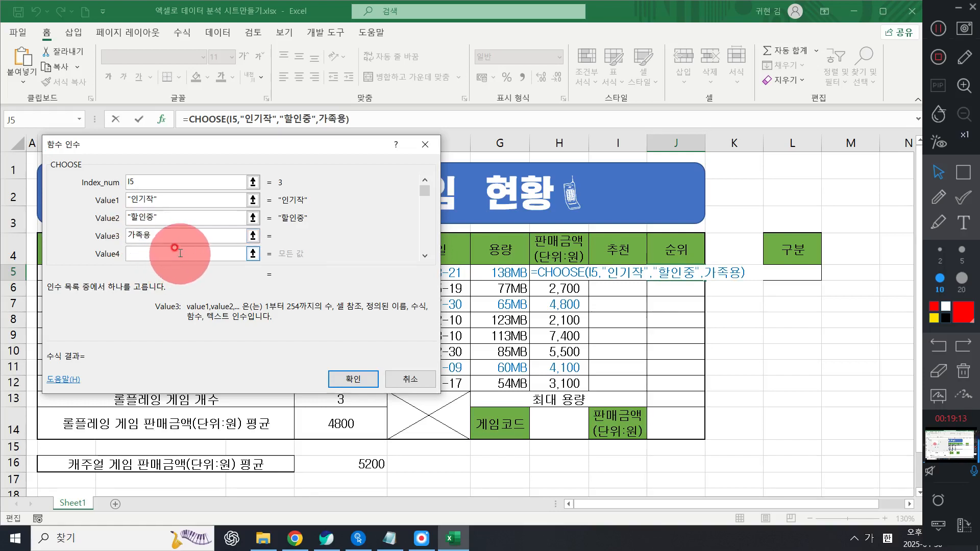
click(151, 229)
click(157, 224)
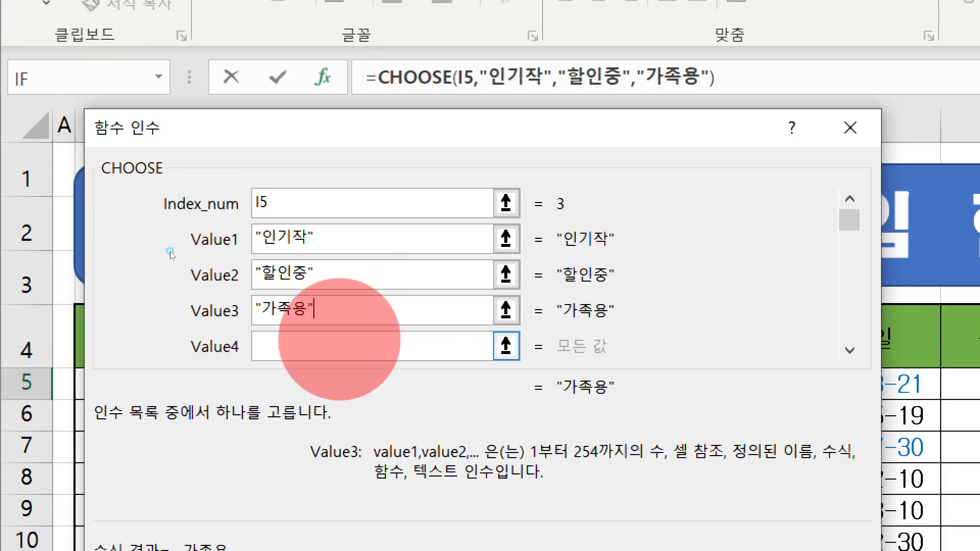
key(Tab)
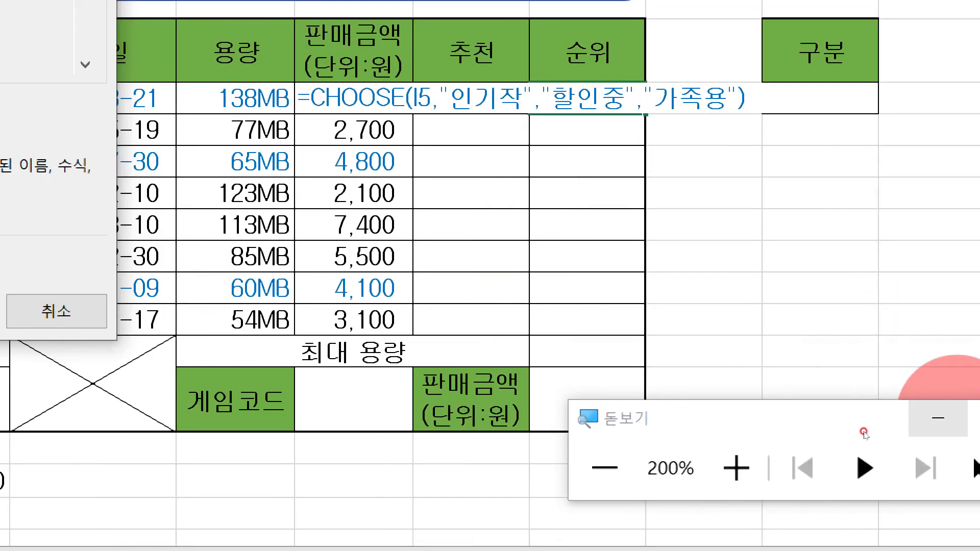
click(906, 433)
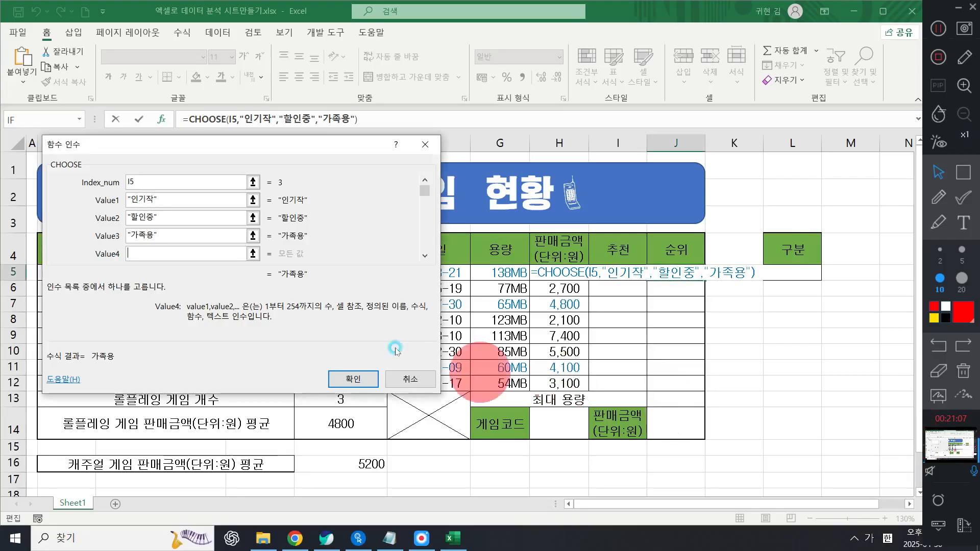
click(347, 379)
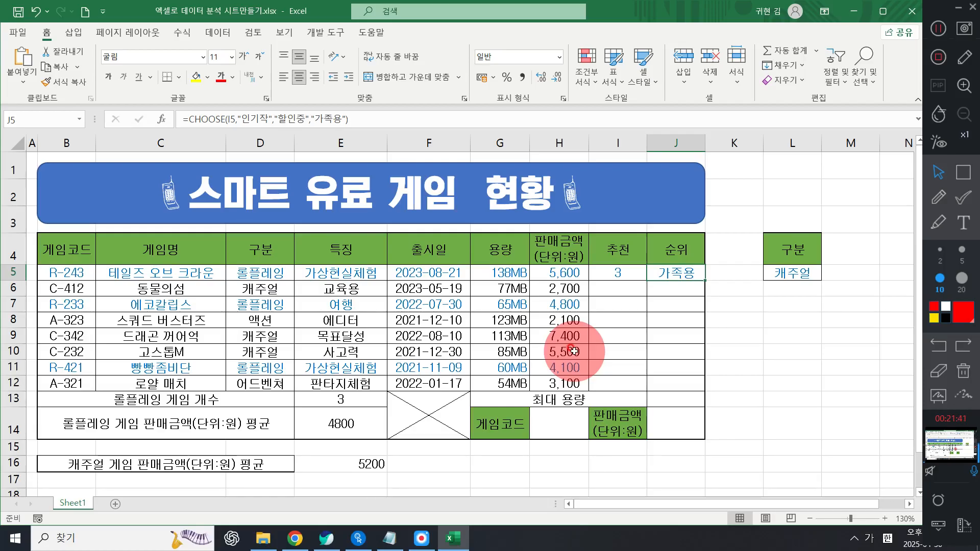
click(947, 31)
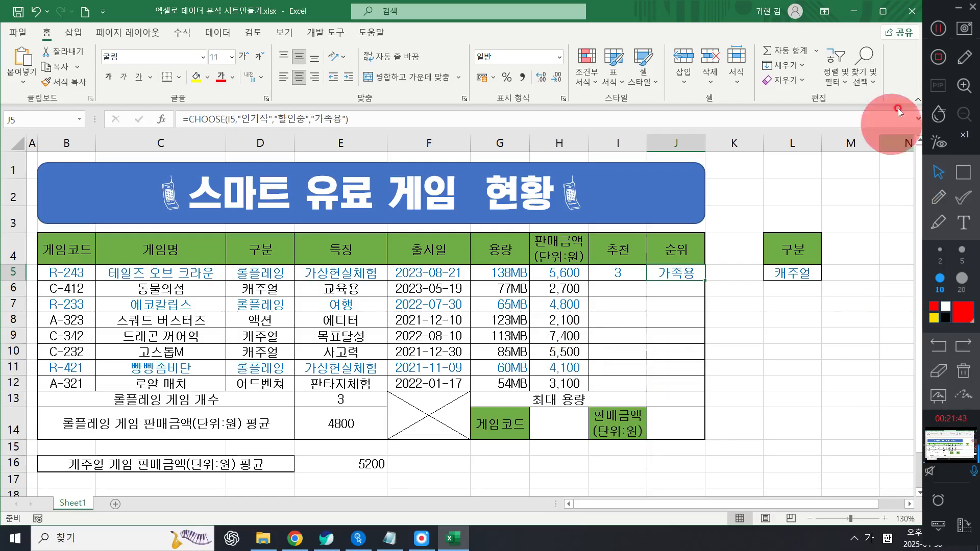
click(947, 32)
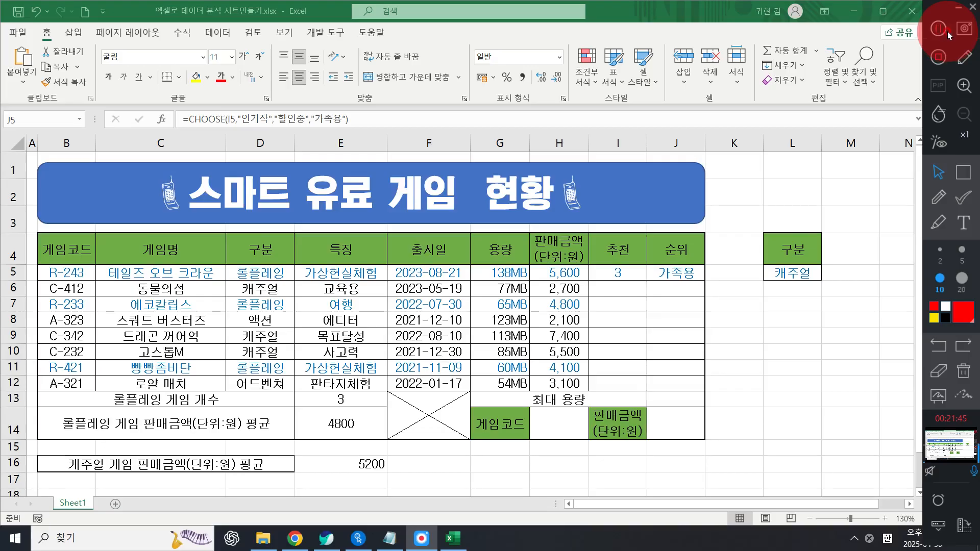
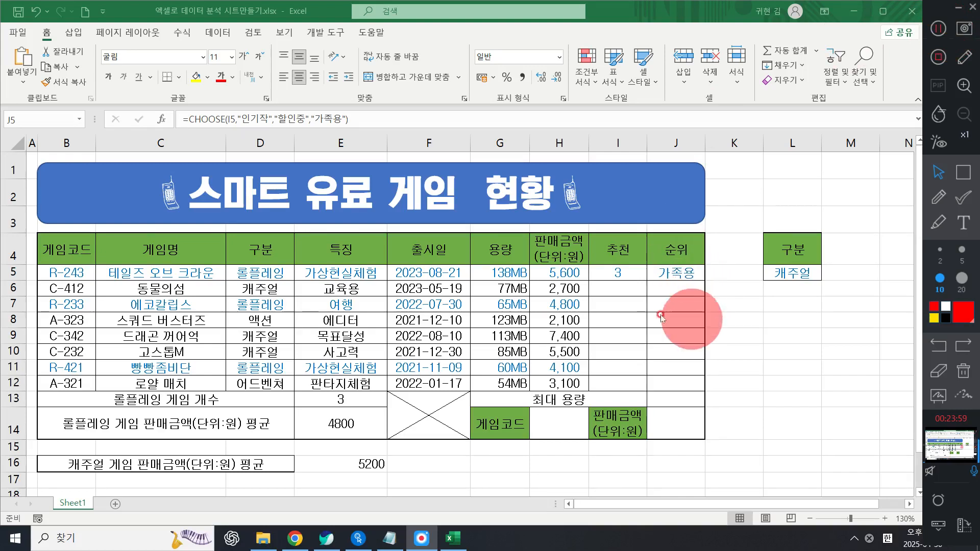
- Clear the trial RIGHT and CHOOSE formulas from I5:J5
click(631, 290)
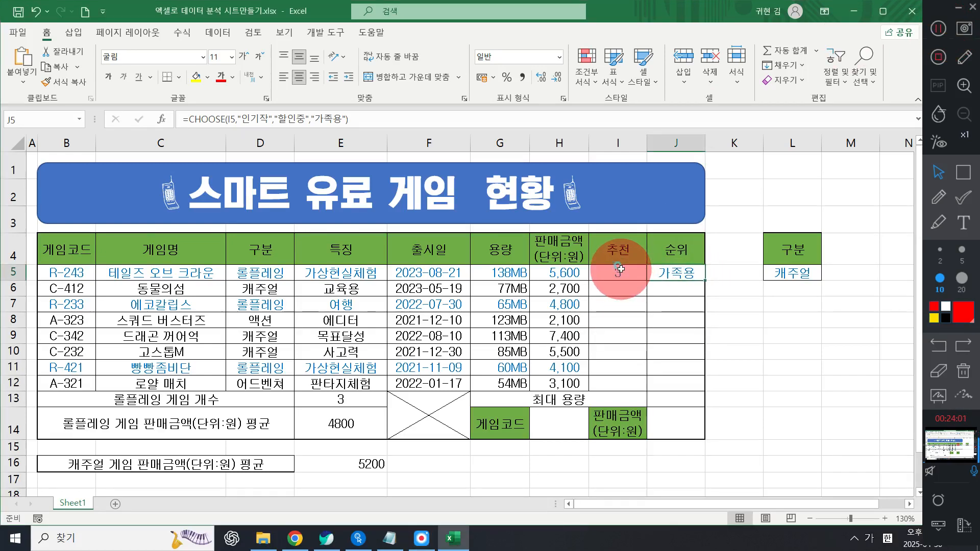
drag(620, 270, 667, 304)
click(666, 305)
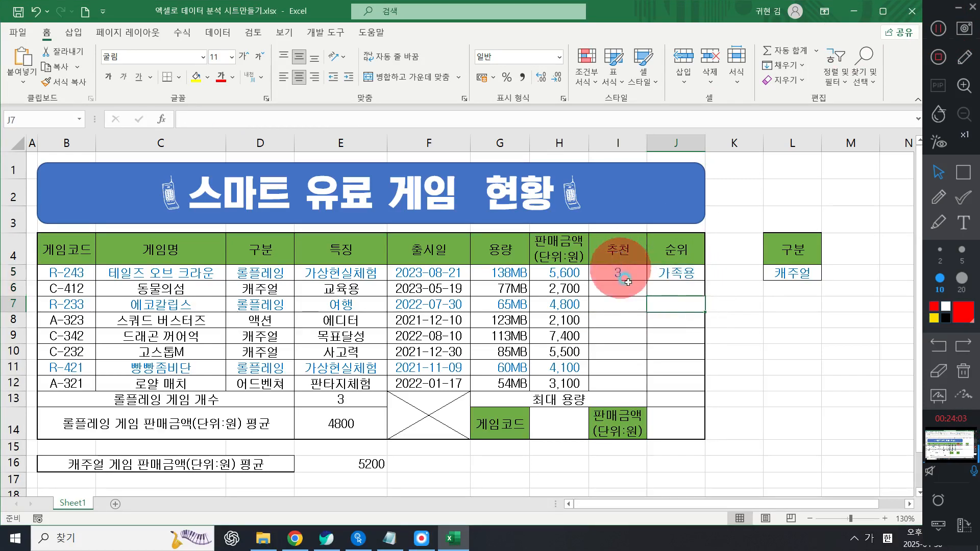
drag(625, 276, 678, 268)
key(Delete)
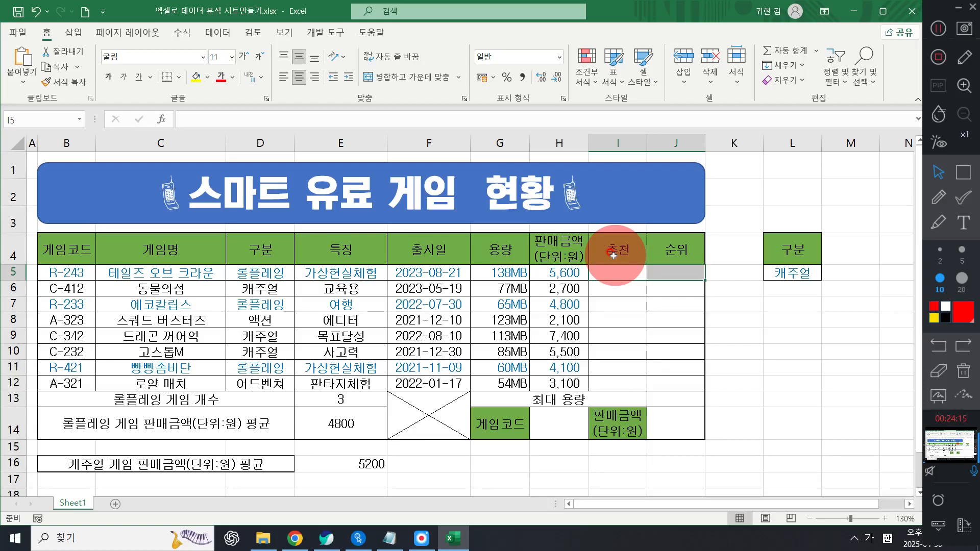
- Start a CHOOSE formula in I5, the first cell of the 추천 column
click(635, 277)
text(=)
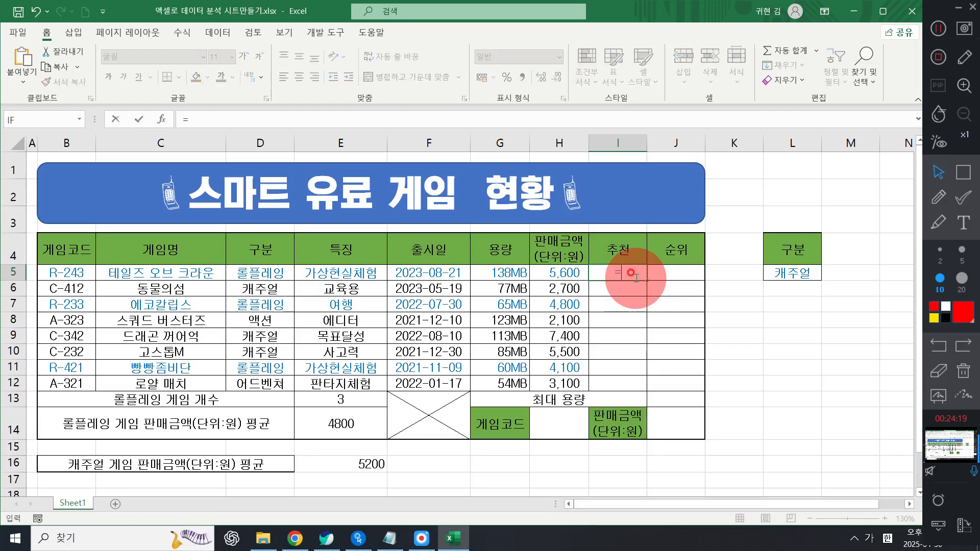
text(채)
key(BackSpace)
key(BackSpace)
key(Hangul)
text(CHO)
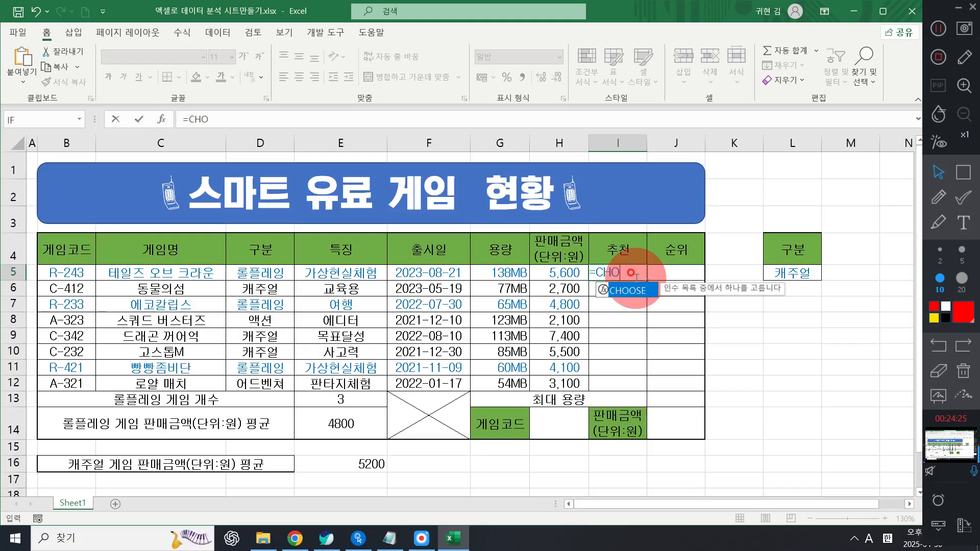
key(Tab)
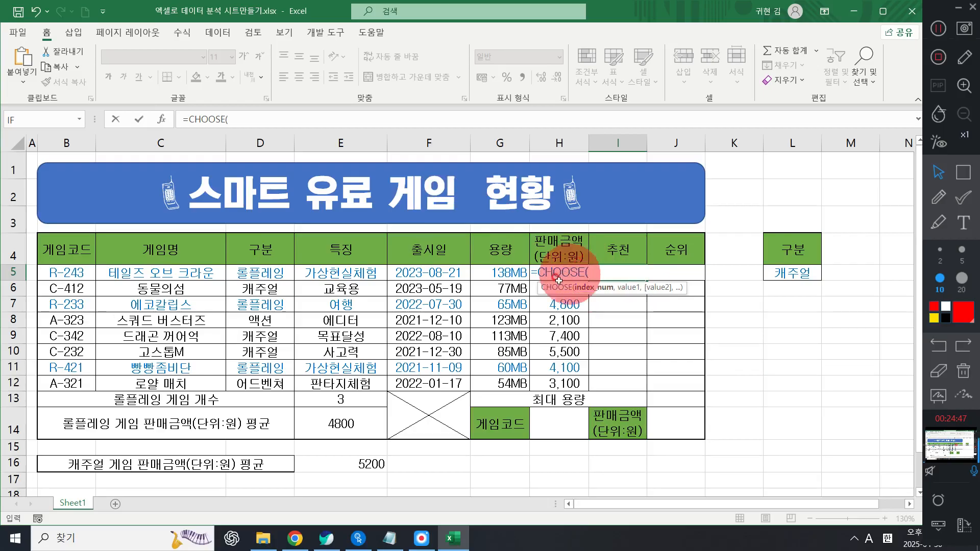
- Nest a RIGHT function as CHOOSE's first argument and open its function arguments clear of the game codes
key(F2)
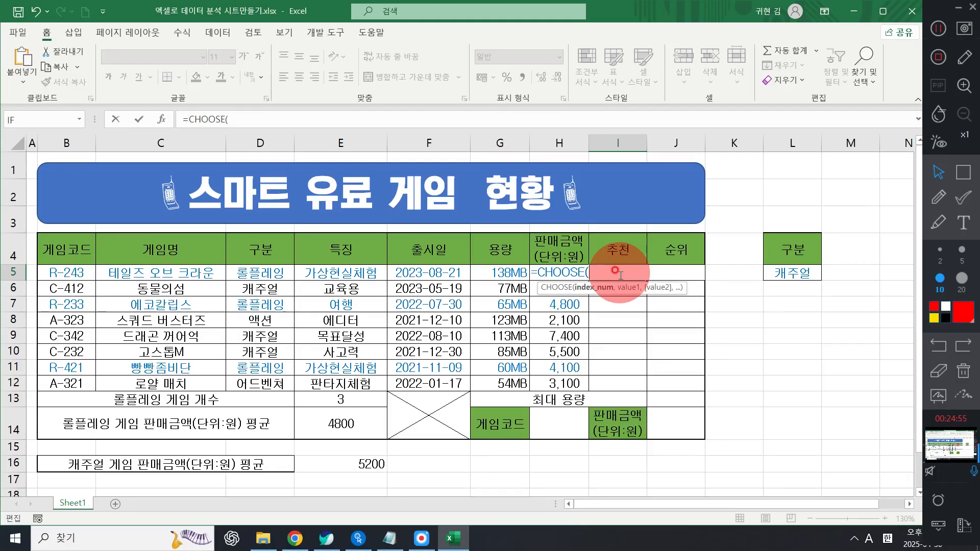
text(RI)
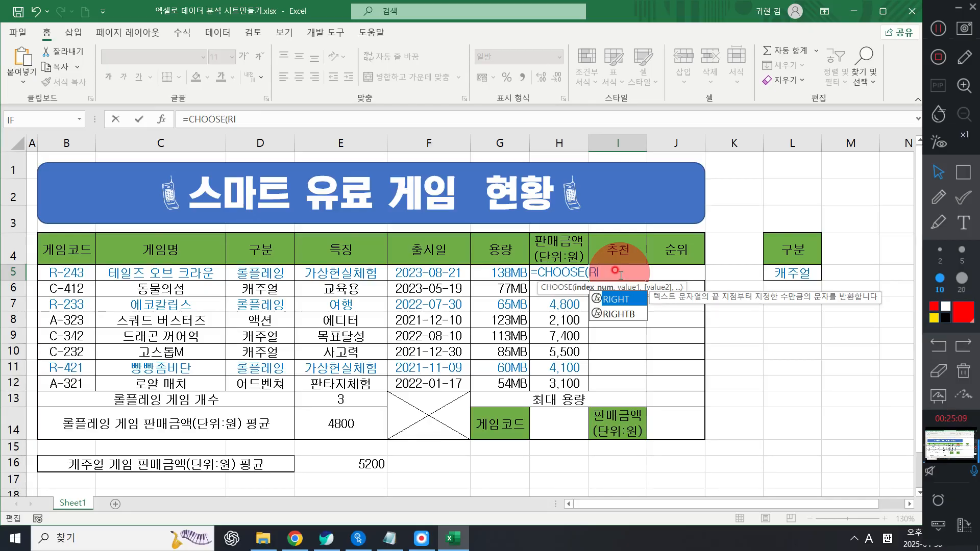
key(Tab)
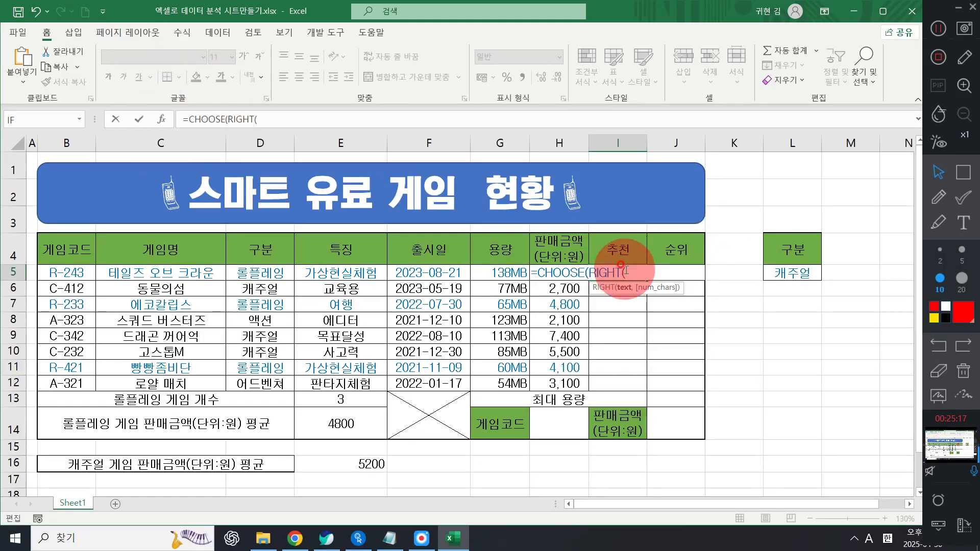
click(166, 119)
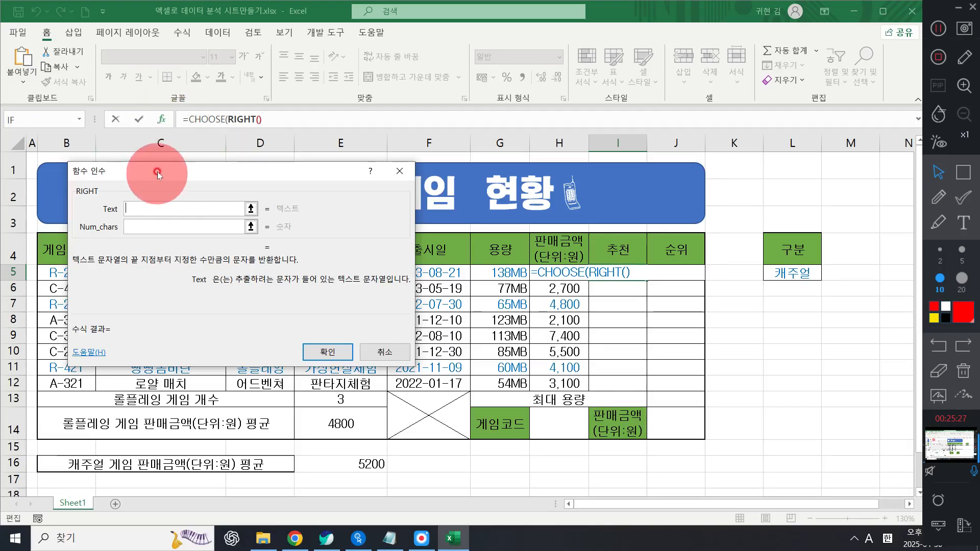
drag(153, 171, 392, 201)
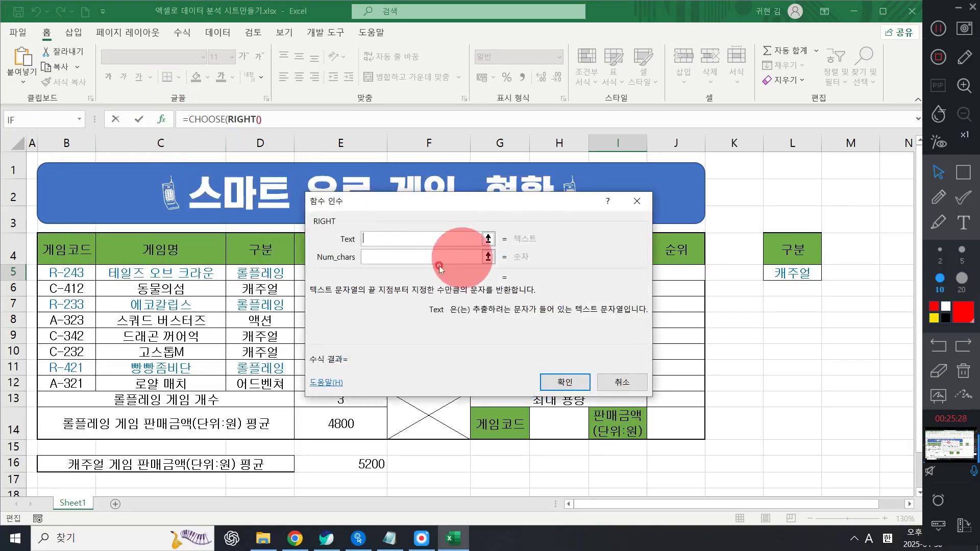
- Set the nested RIGHT function's Text to B5 and Num_chars to 1
click(378, 239)
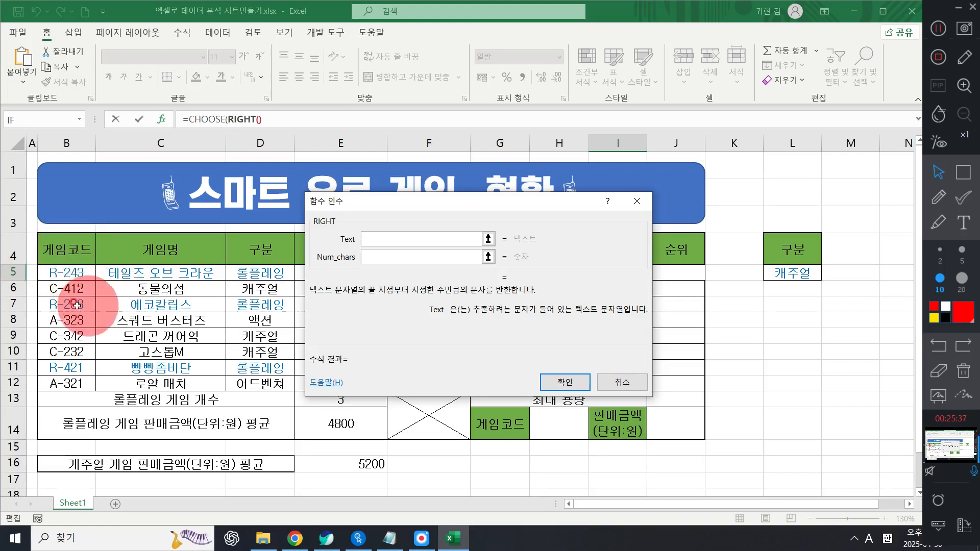
click(69, 277)
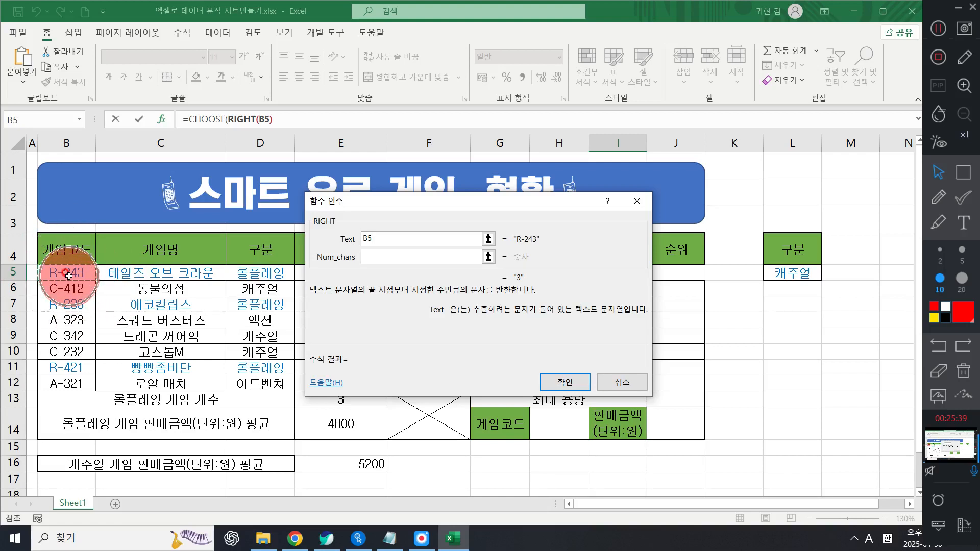
click(419, 254)
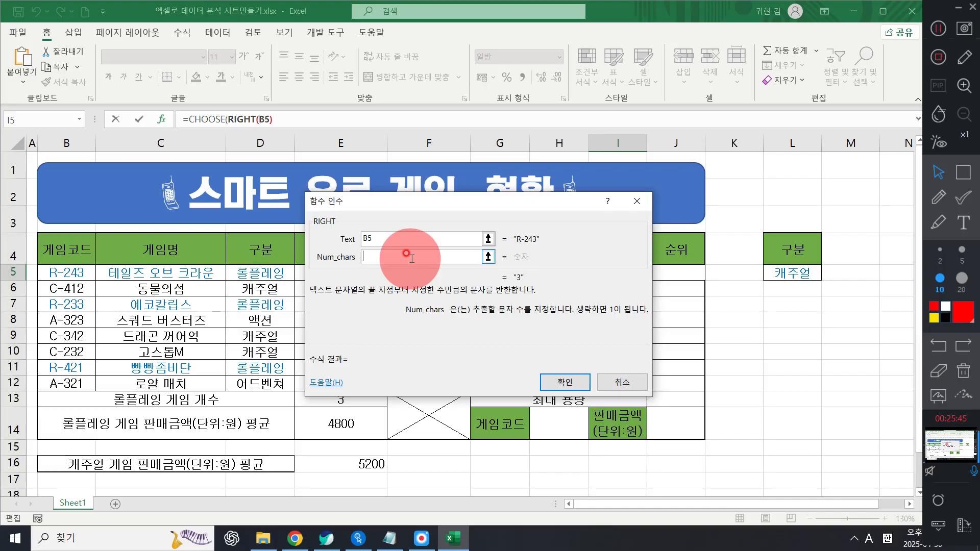
text(1)
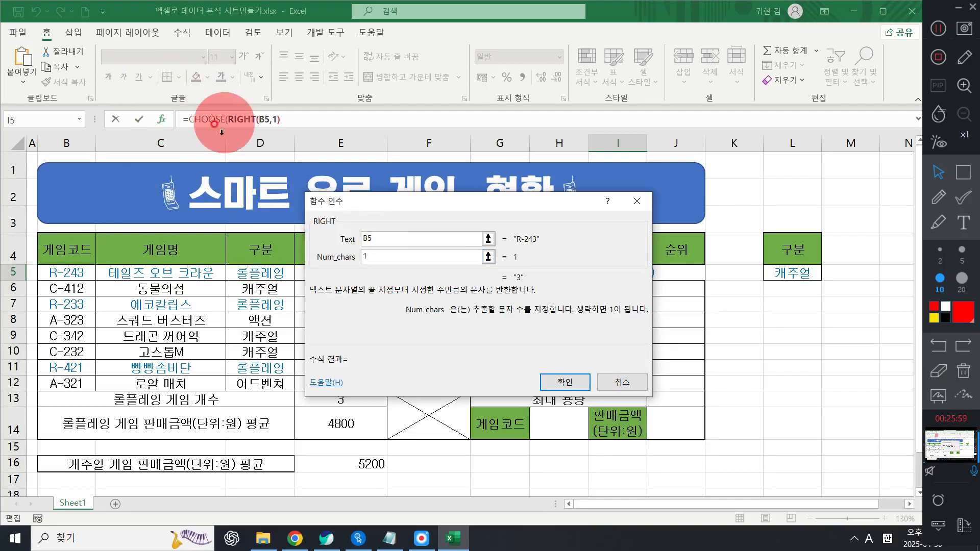
- Switch to the outer CHOOSE function's arguments and set Value1 to 인기작
click(208, 118)
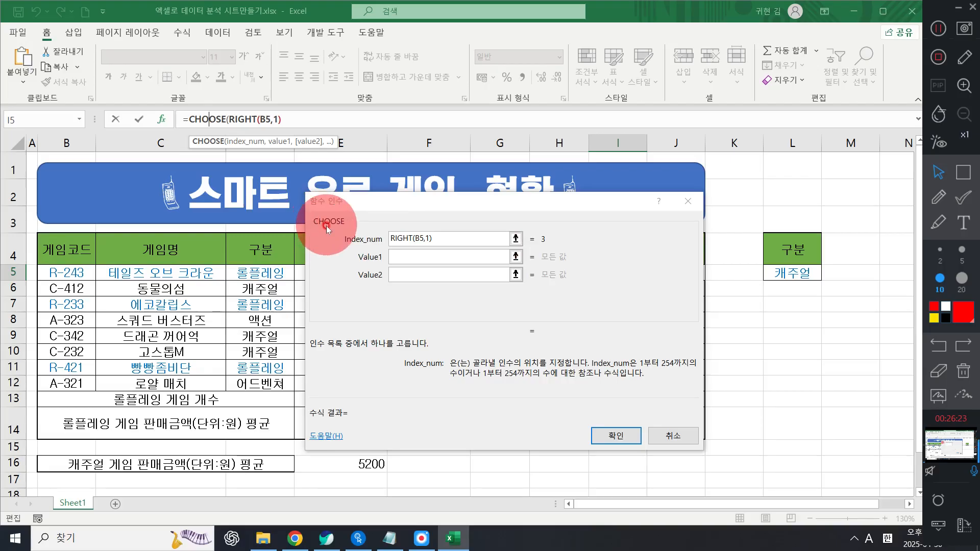
click(422, 255)
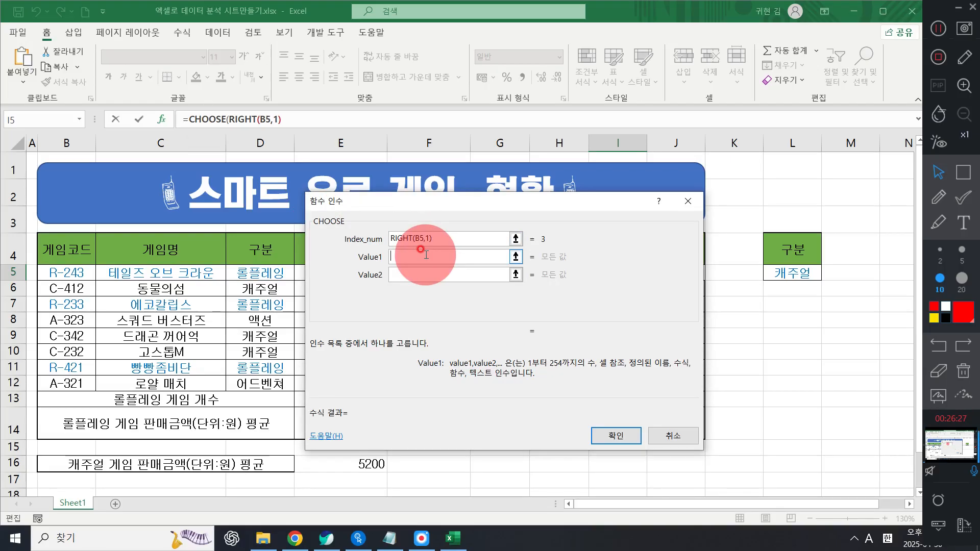
text(dl)
key(BackSpace)
key(BackSpace)
key(Hangul)
text(이)
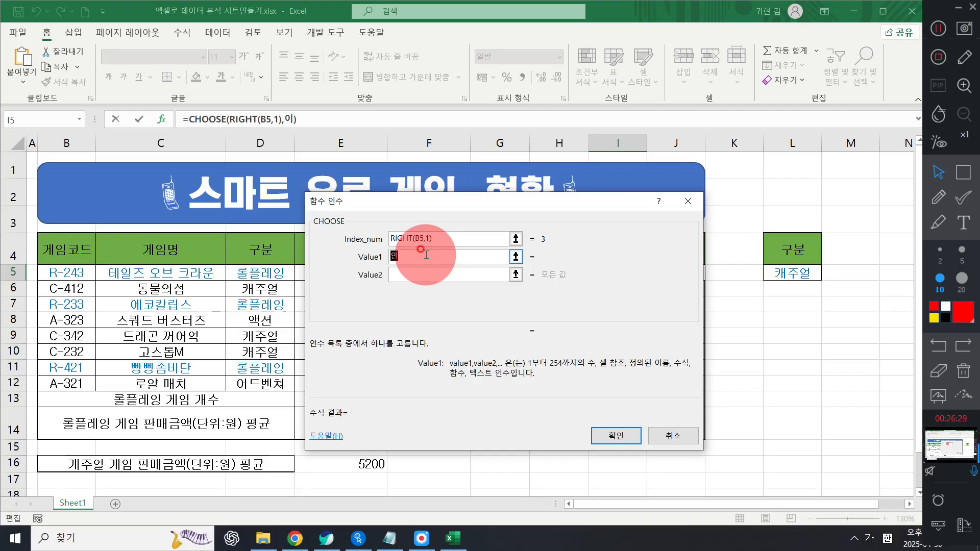
text(기작)
key(Tab)
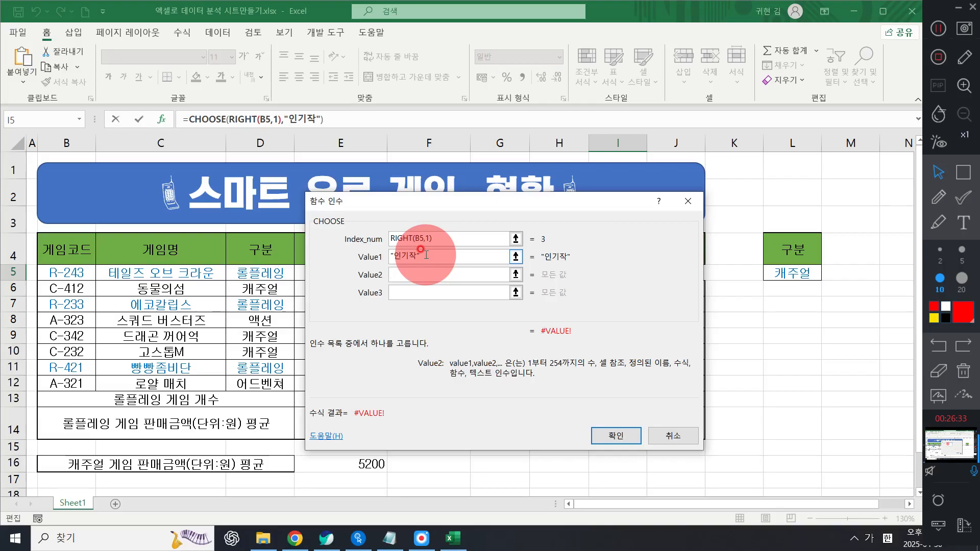
- Set CHOOSE's Value2 to 할인중 and Value3 to 가족용, and confirm the nested formula
text(할인중)
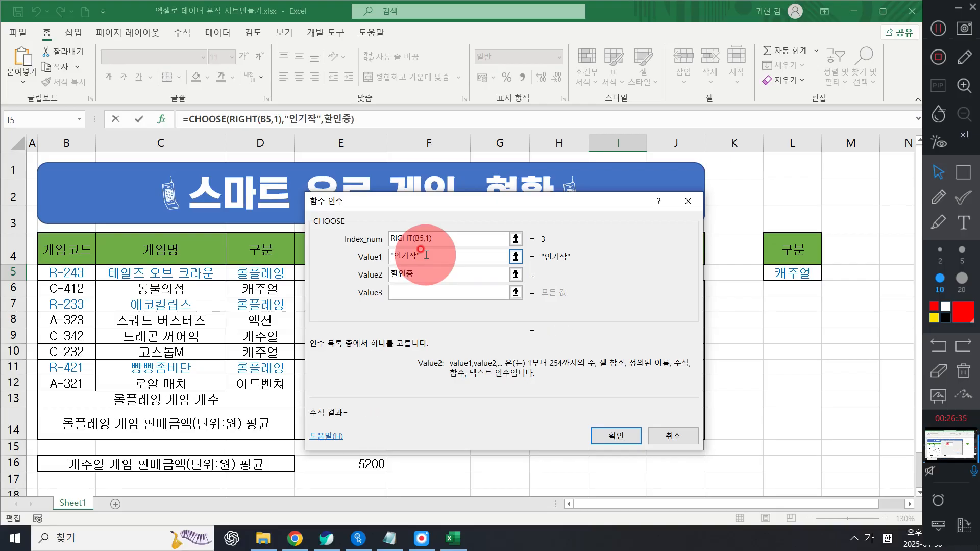
key(Tab)
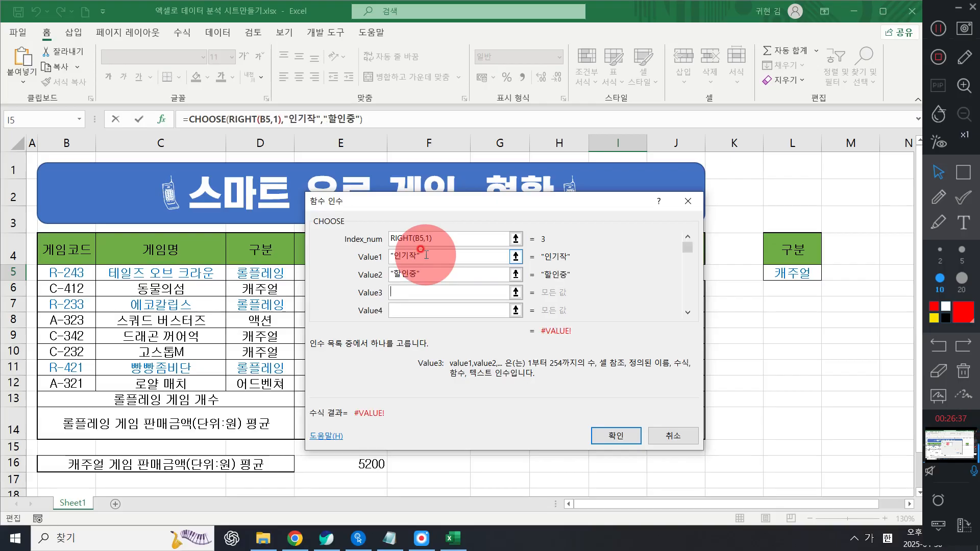
text(가족용)
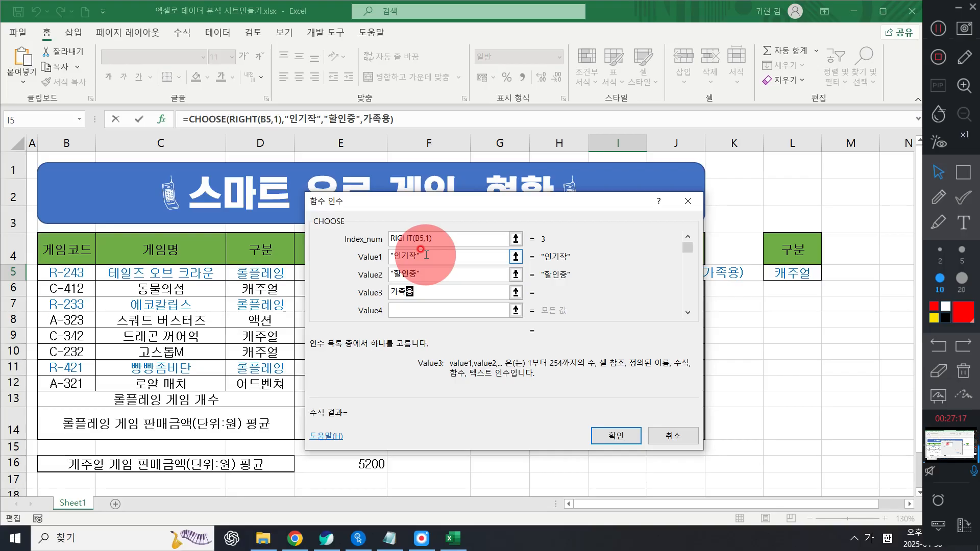
click(614, 434)
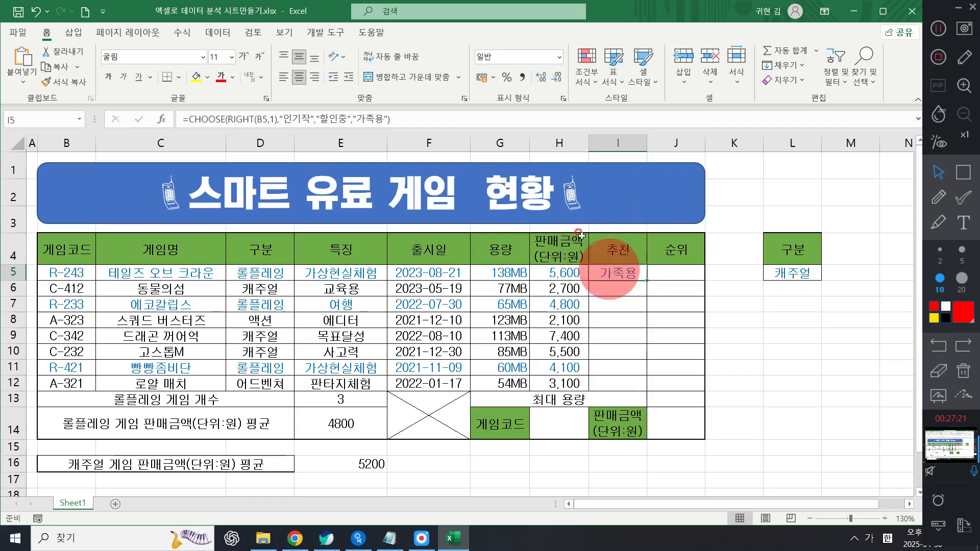
- Fill the 추천 formula from I5 down to I12
mouse_move(646, 280)
mouse_down()
mouse_move(638, 389)
mouse_move(632, 273)
mouse_up()
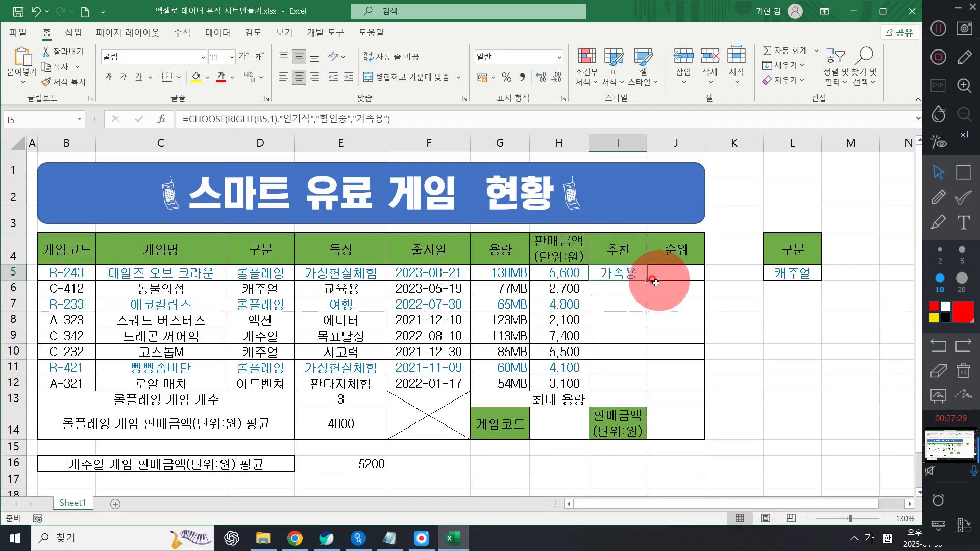
drag(620, 287, 619, 378)
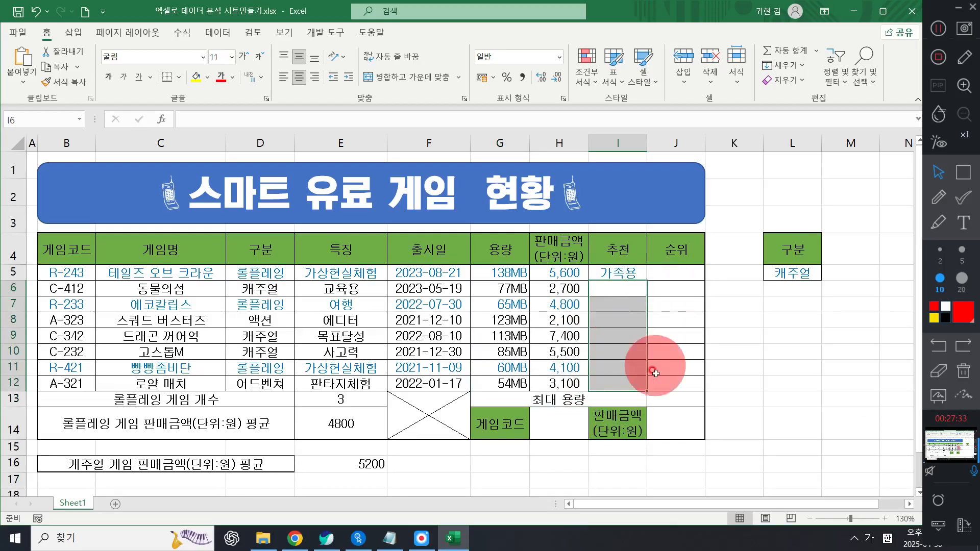
click(629, 271)
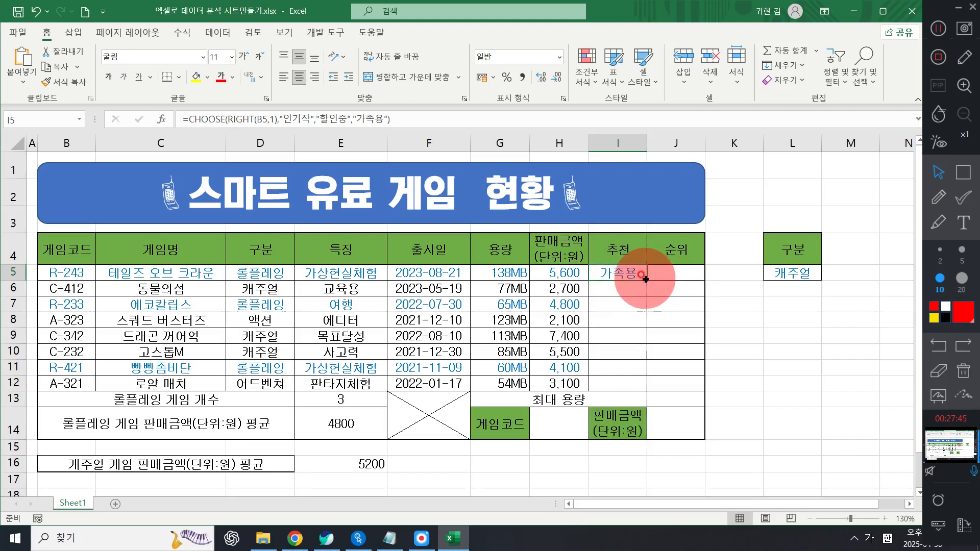
drag(646, 280, 663, 391)
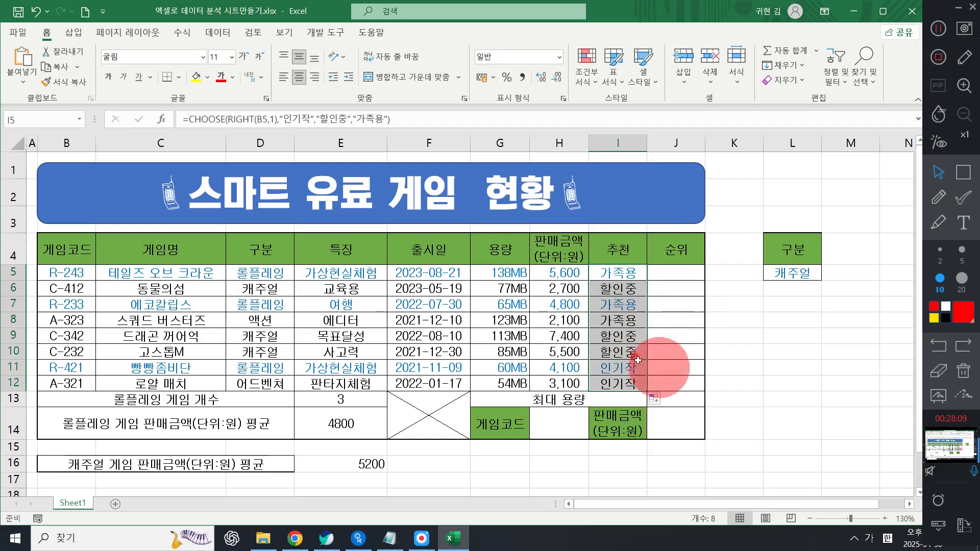
click(690, 278)
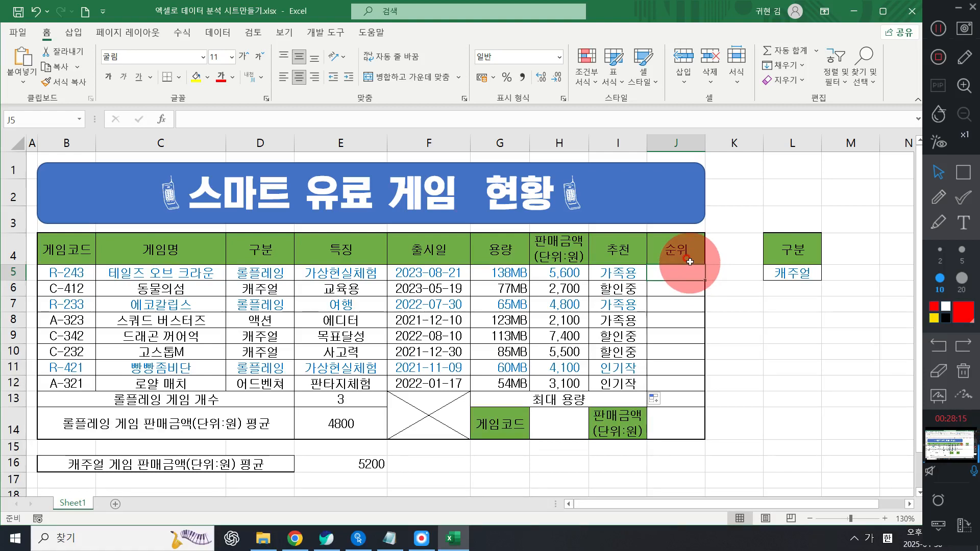
click(630, 273)
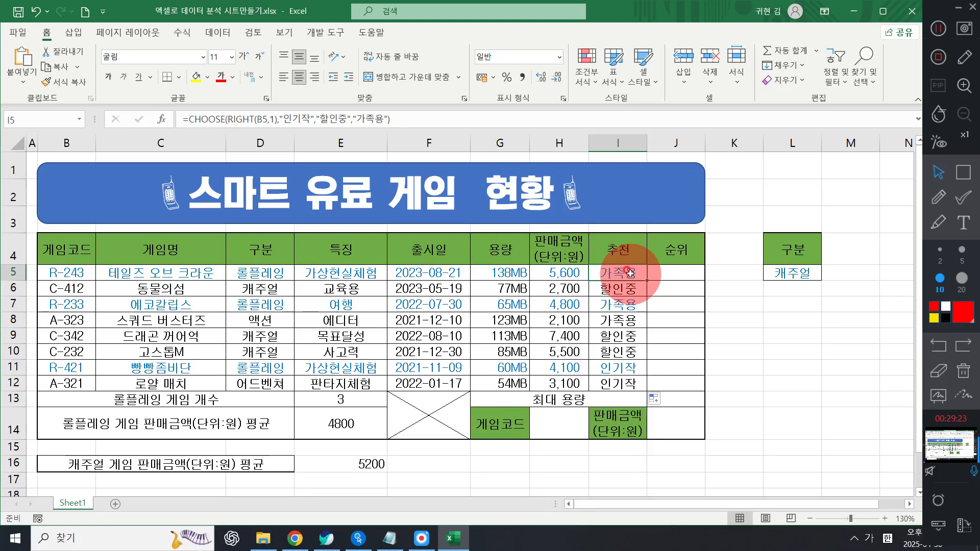
click(940, 33)
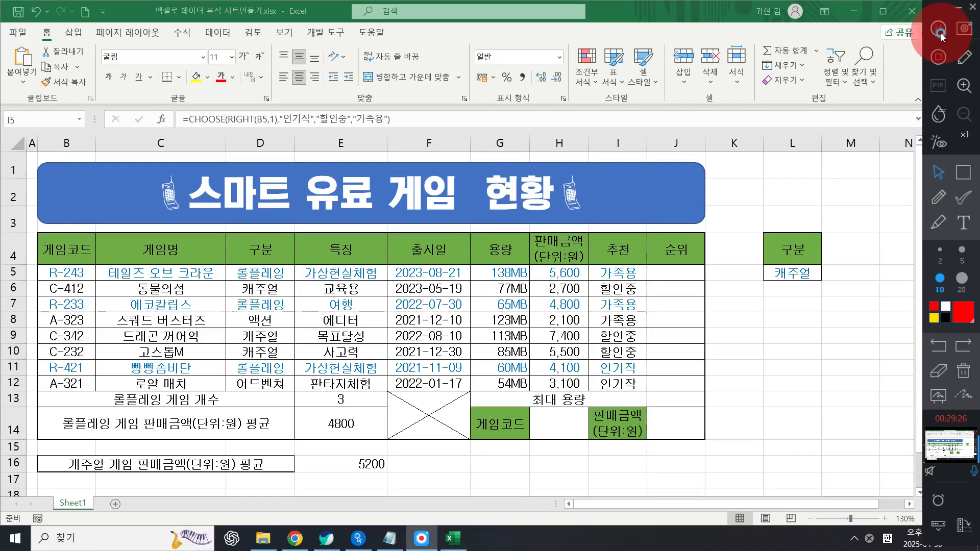
- Start a RANK.EQ formula in J5, the first cell of the 순위 column
click(678, 265)
click(681, 274)
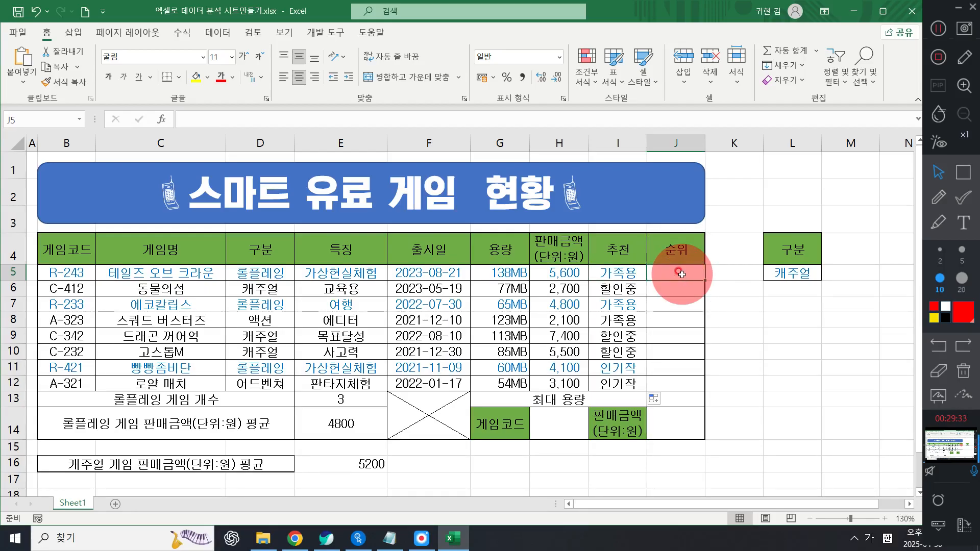
text(=)
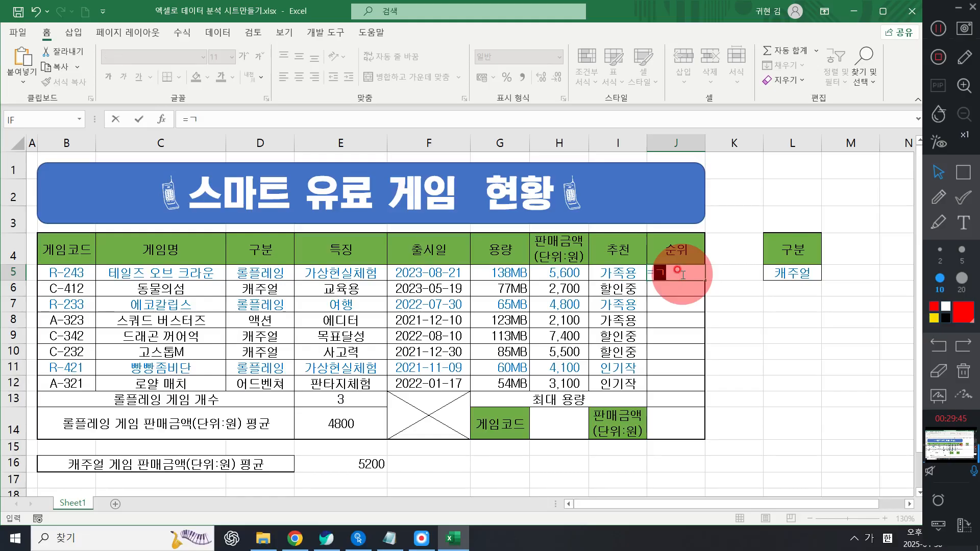
text(RA)
key(Down)
key(Down)
key(Down)
key(Down)
key(Down)
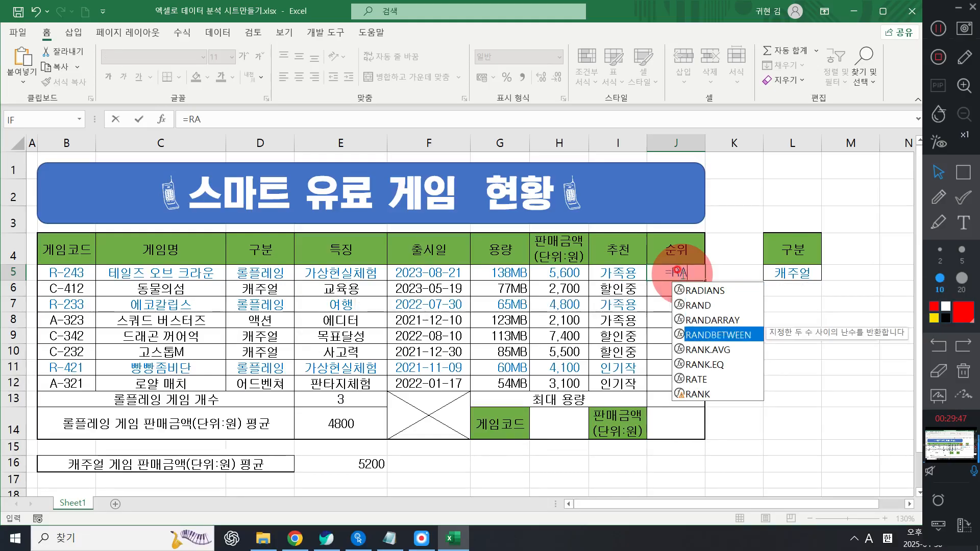
key(Tab)
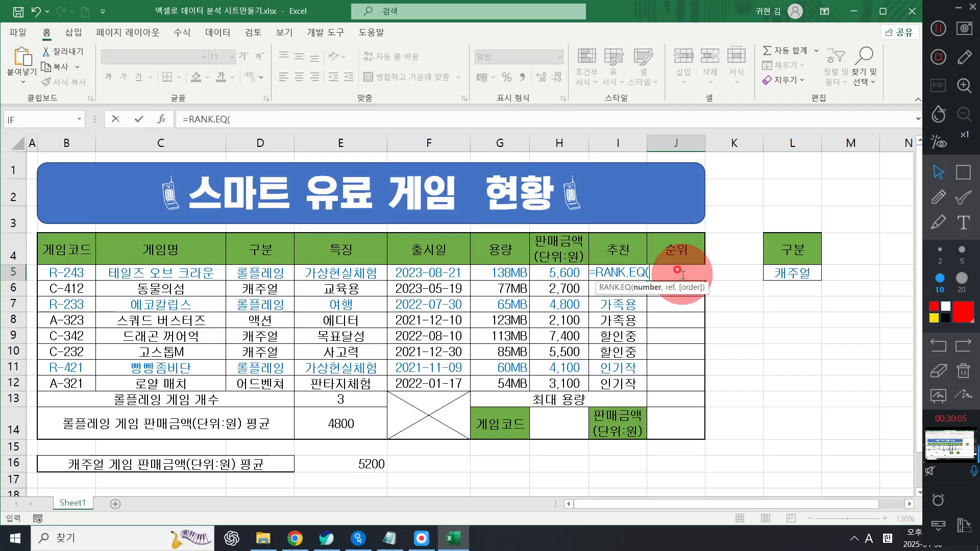
- In the RANK.EQ function arguments, set Number to H5 and Ref to the absolute range $H$5:$H$12
click(163, 120)
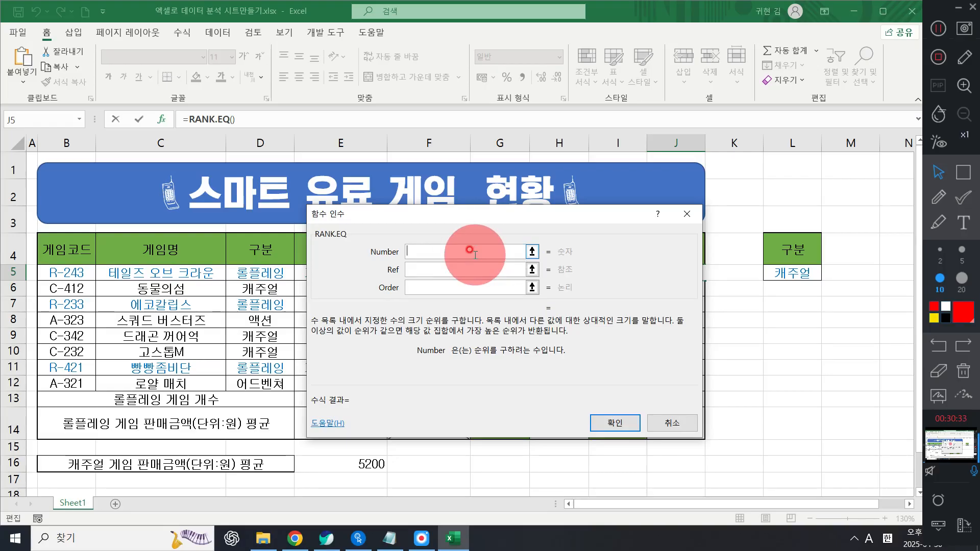
drag(493, 221, 233, 149)
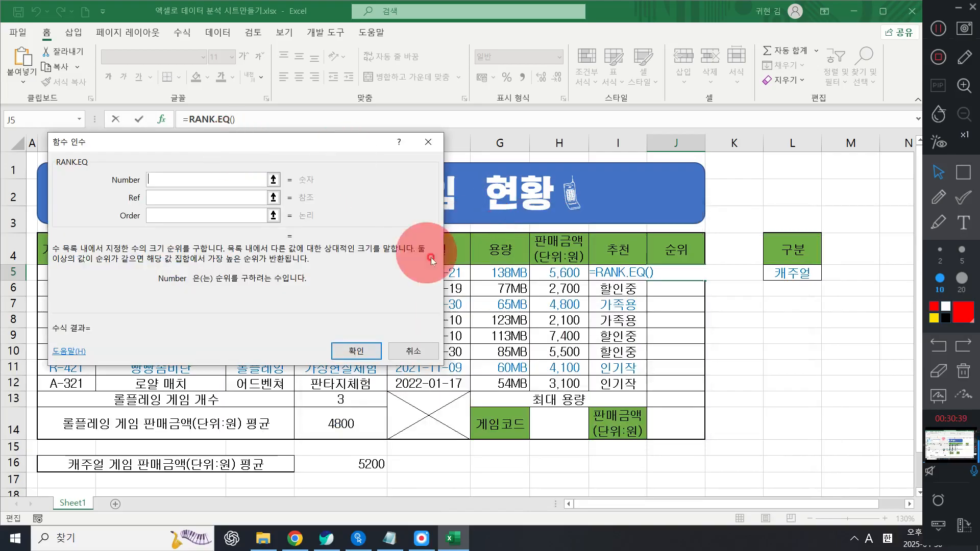
click(571, 275)
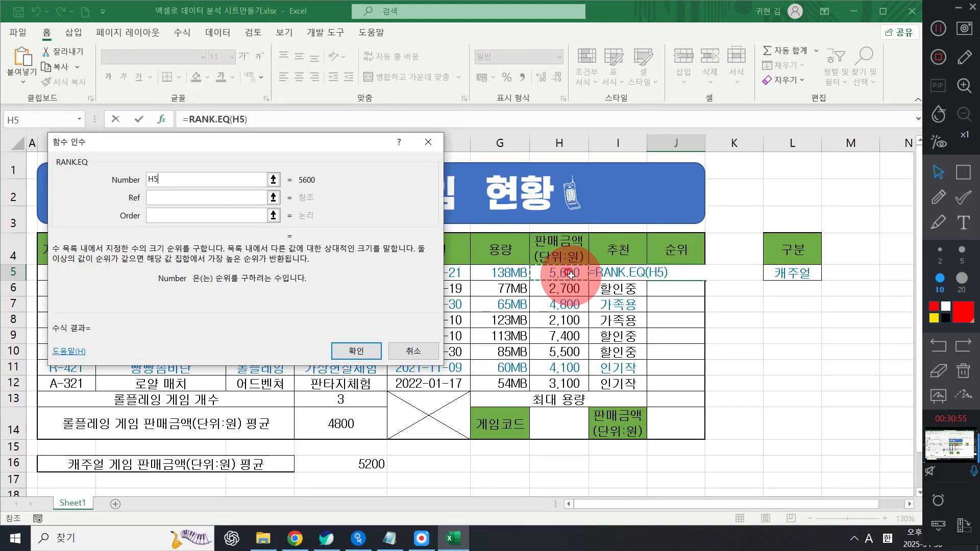
click(157, 198)
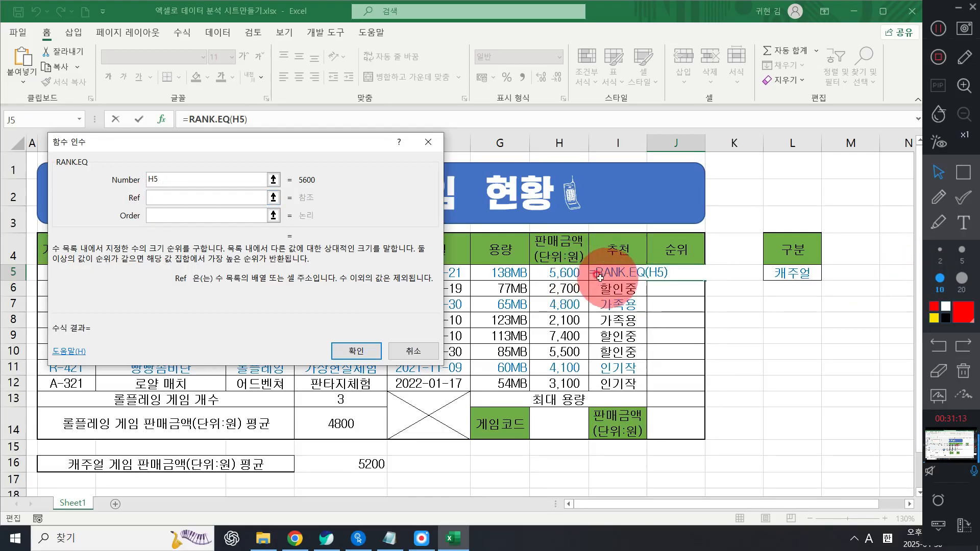
click(577, 279)
drag(577, 280, 571, 386)
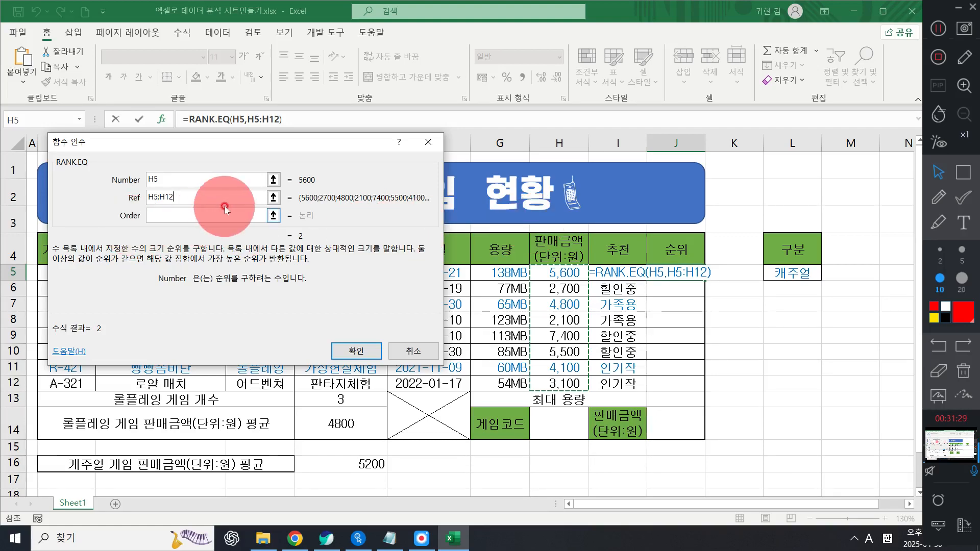
key(F4)
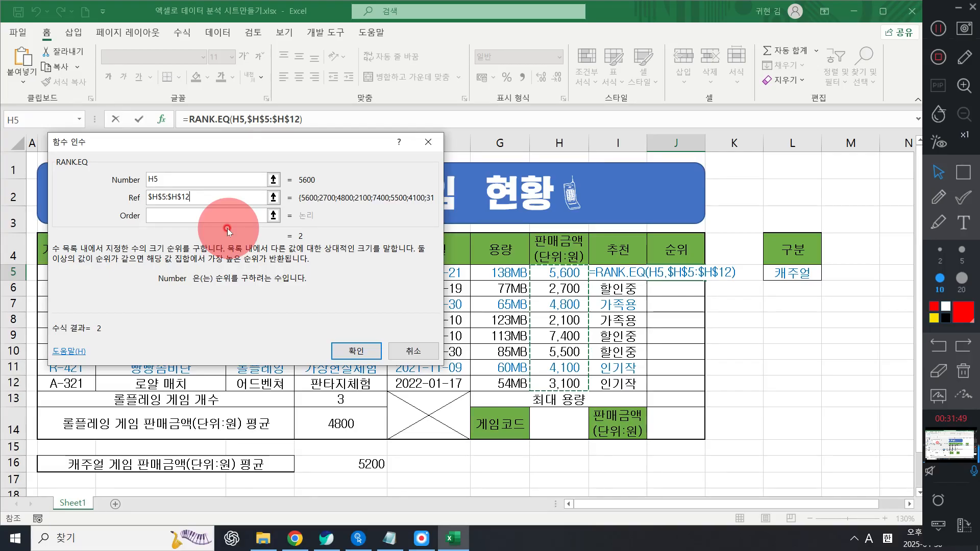
- Set RANK.EQ's Order to 0 for descending ranking and confirm the formula in J5
click(201, 215)
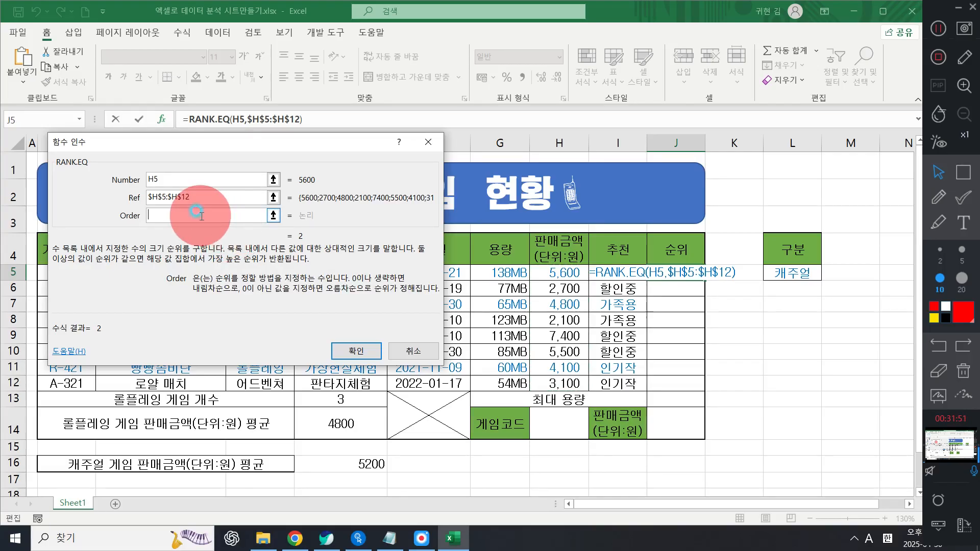
click(196, 211)
text(0)
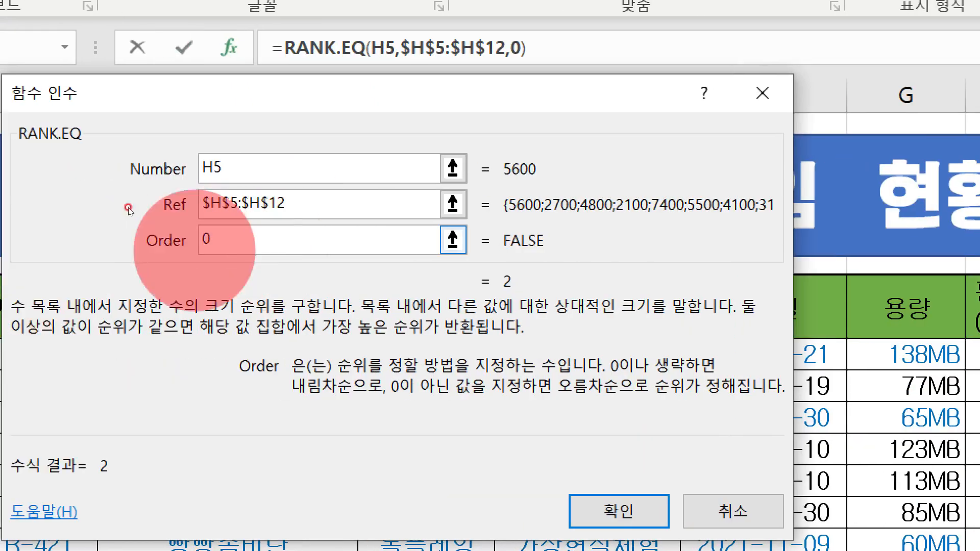
click(317, 201)
click(306, 163)
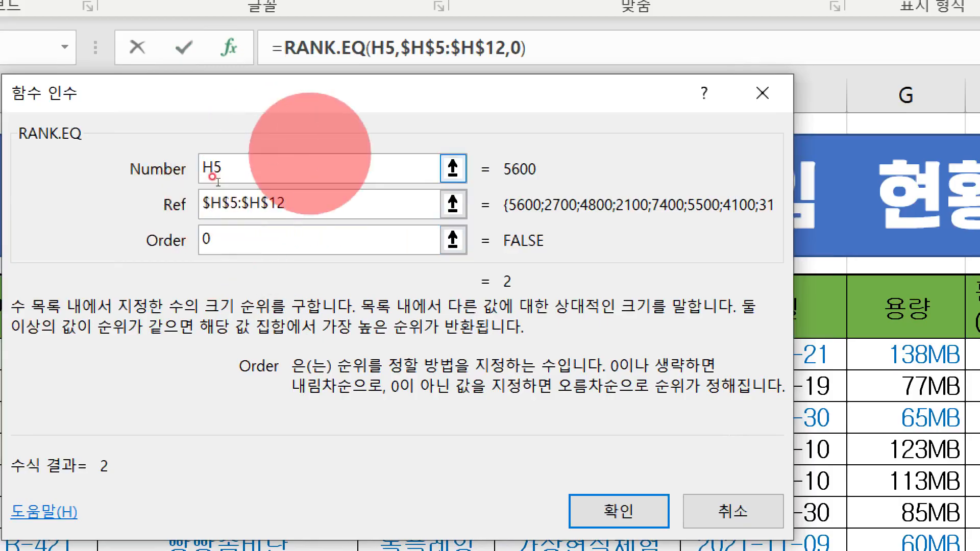
click(219, 199)
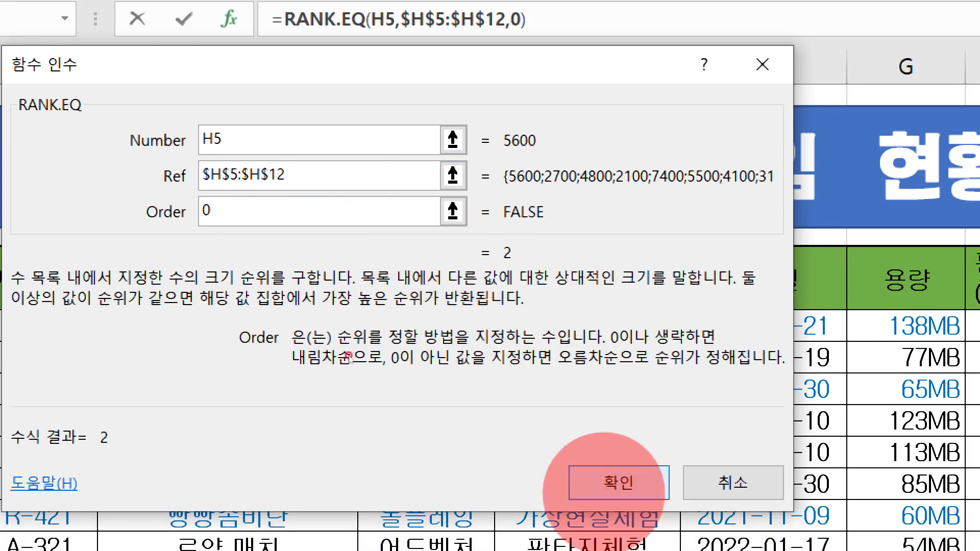
click(618, 511)
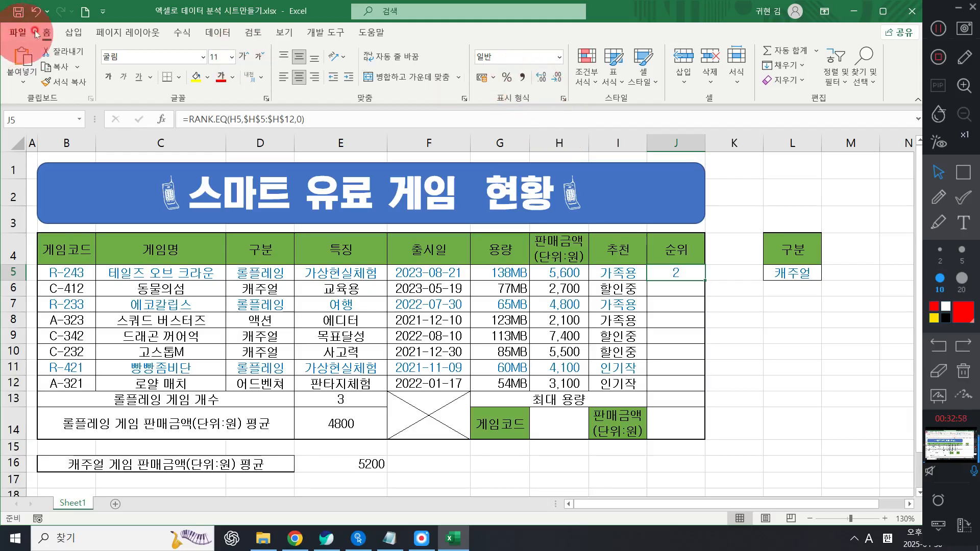
click(562, 98)
click(118, 241)
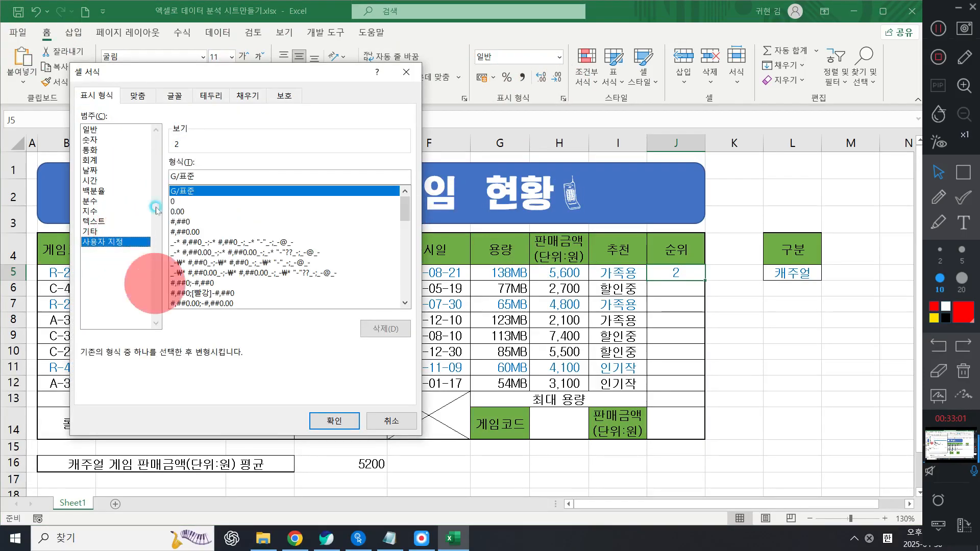
click(203, 174)
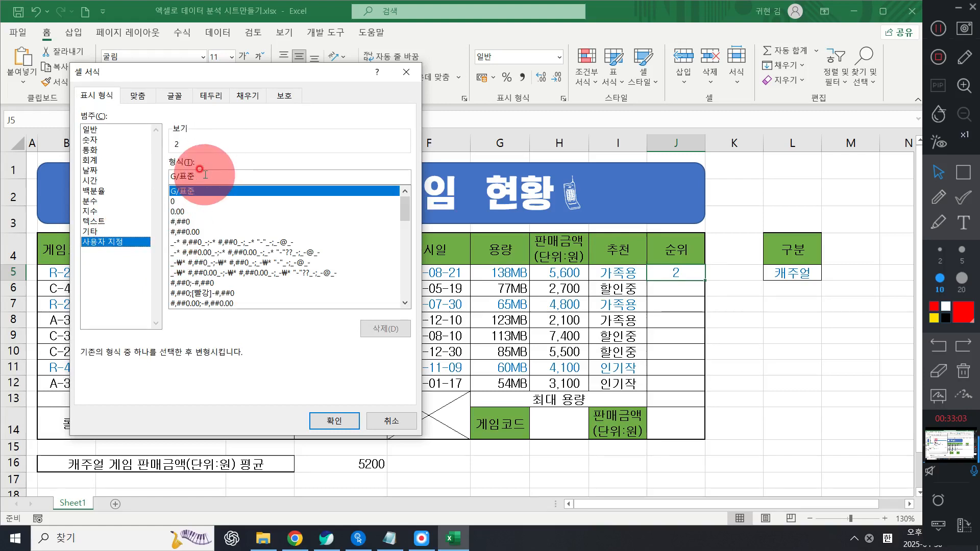
click(406, 72)
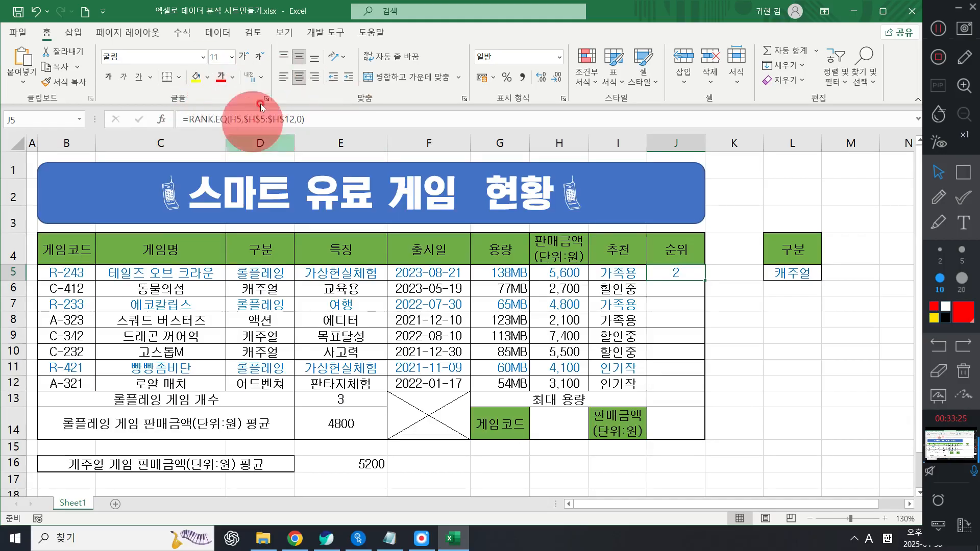
- Append &"위" to the end of the RANK.EQ formula in J5 and confirm it
click(307, 114)
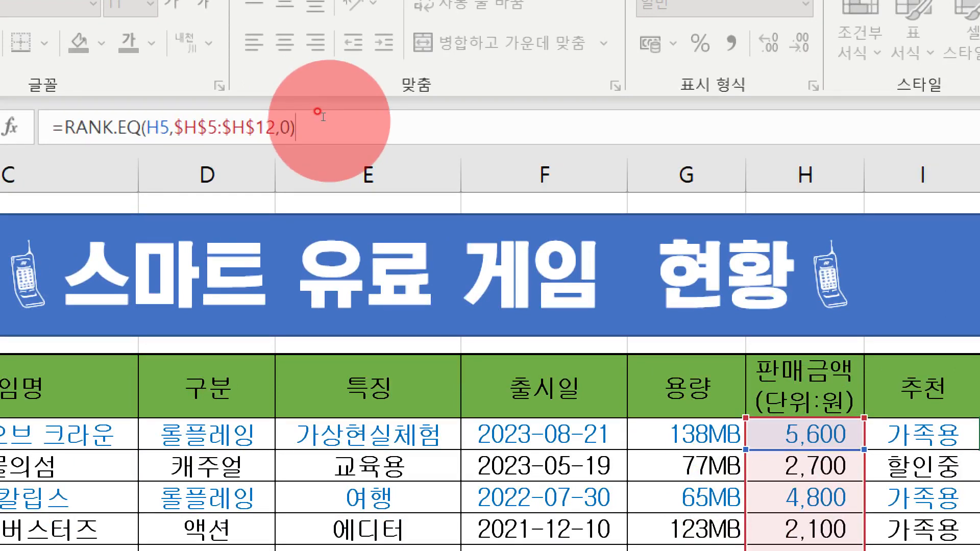
text(&)
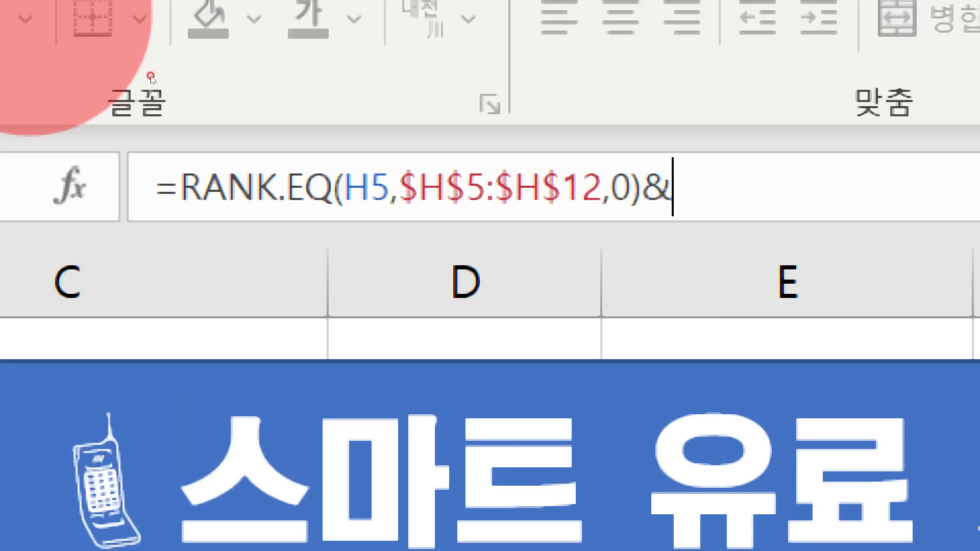
text("D)
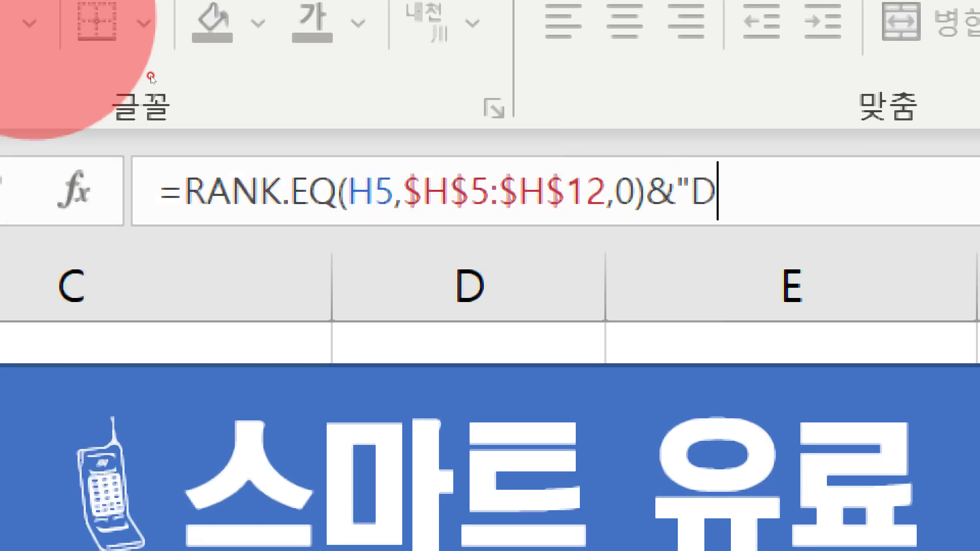
text(N)
key(BackSpace)
text(DN)
key(BackSpace)
key(BackSpace)
key(BackSpace)
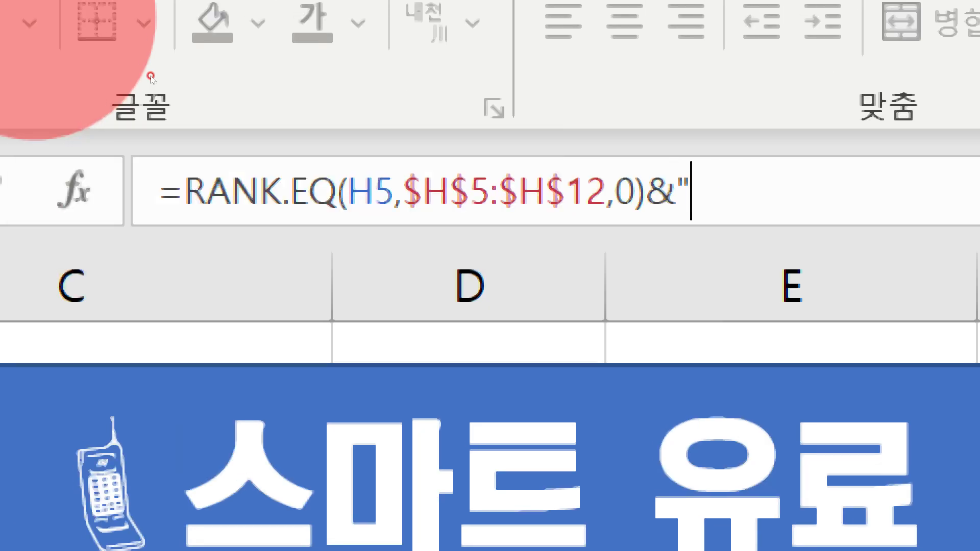
text(DNL)
key(BackSpace)
key(BackSpace)
key(BackSpace)
text(우)
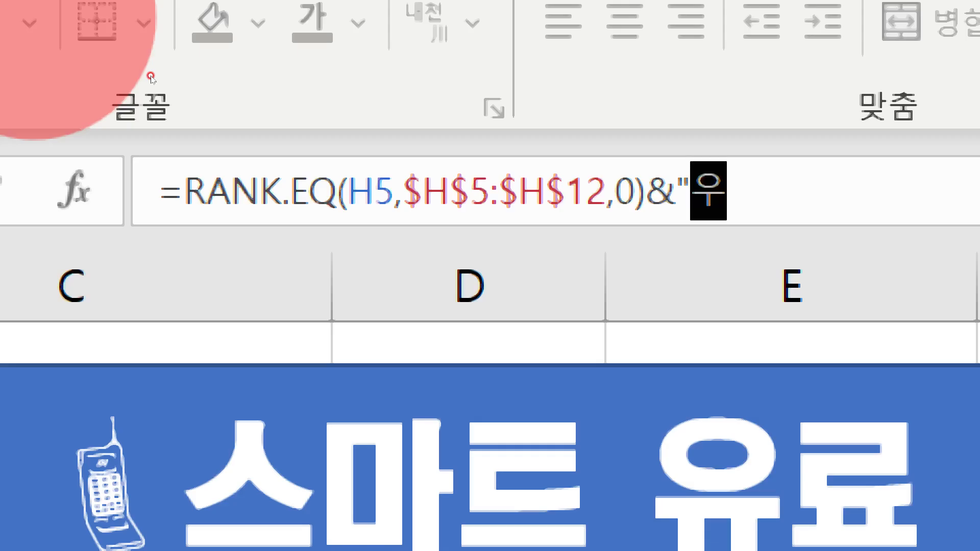
text(ㅣ")
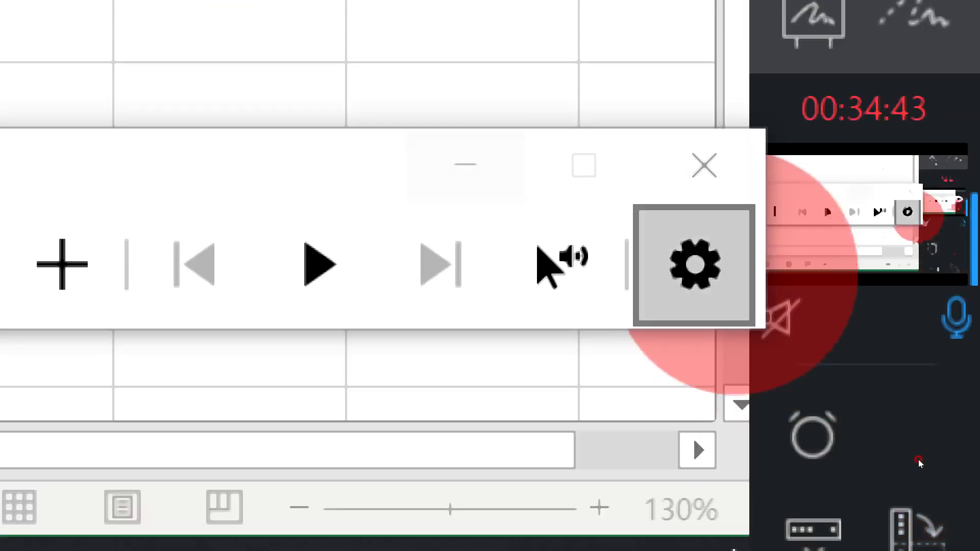
click(702, 164)
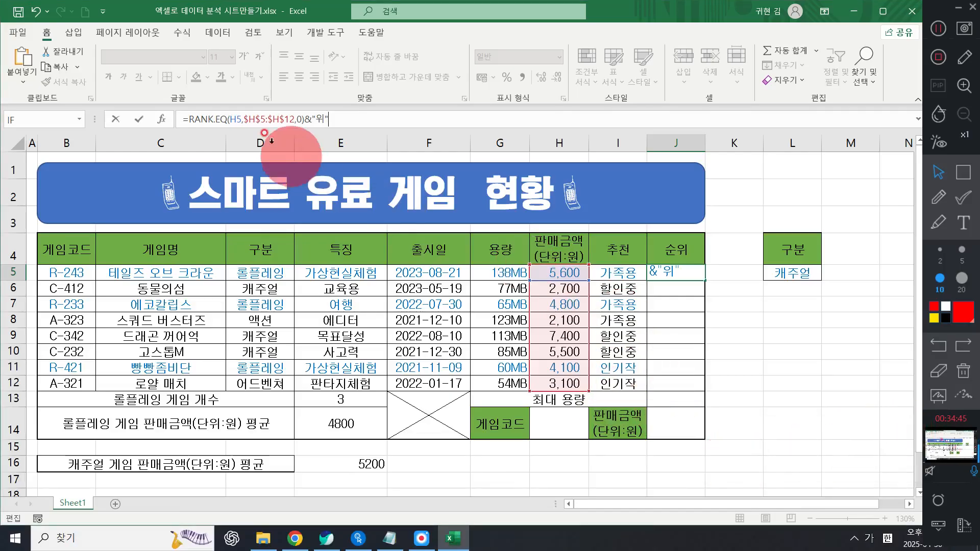
key(Return)
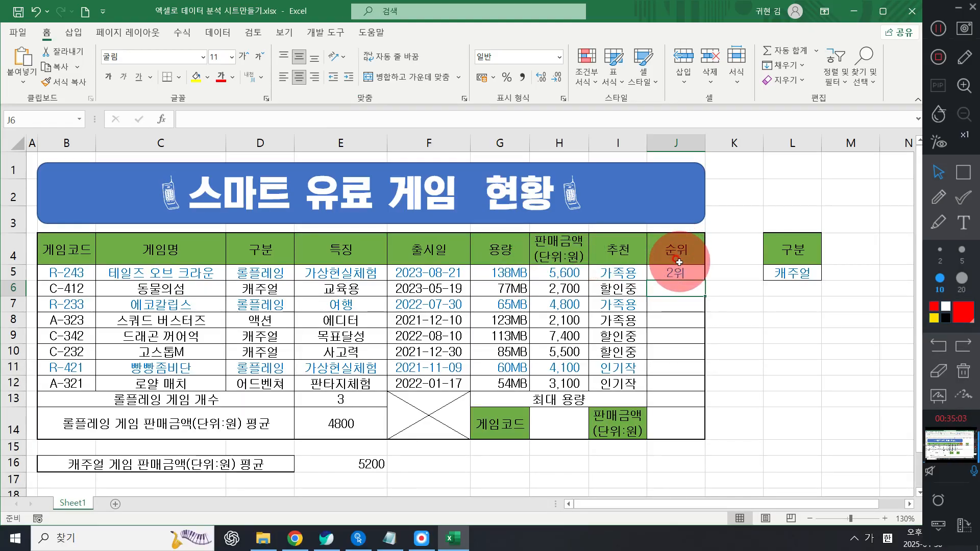
- Fill the 순위 formula from J5 down to J12
click(697, 274)
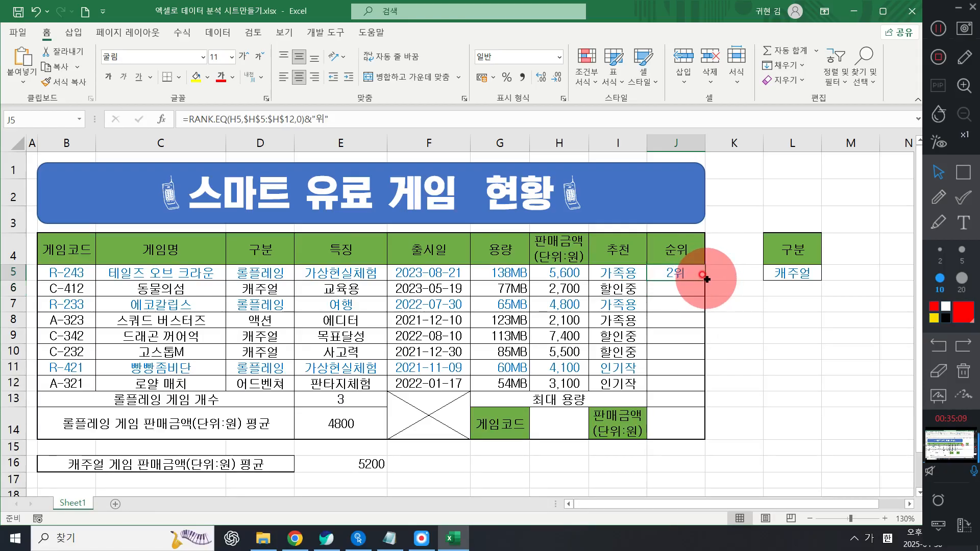
drag(706, 279, 695, 387)
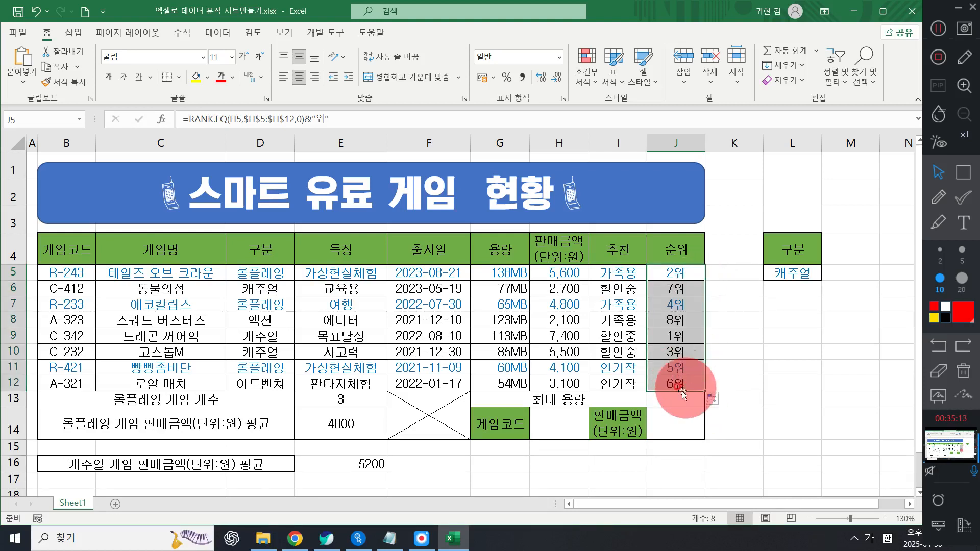